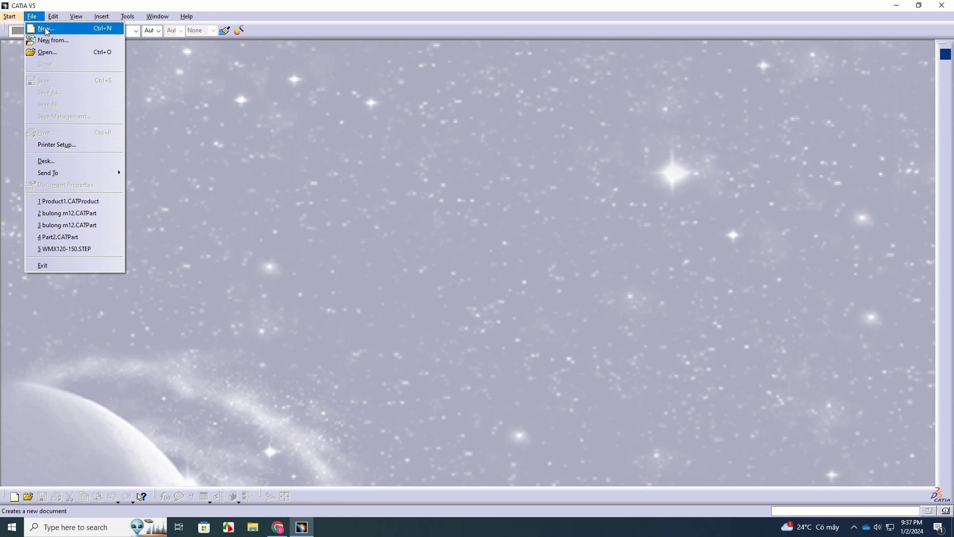
- Create a new document of the Product type
left_click(57, 30)
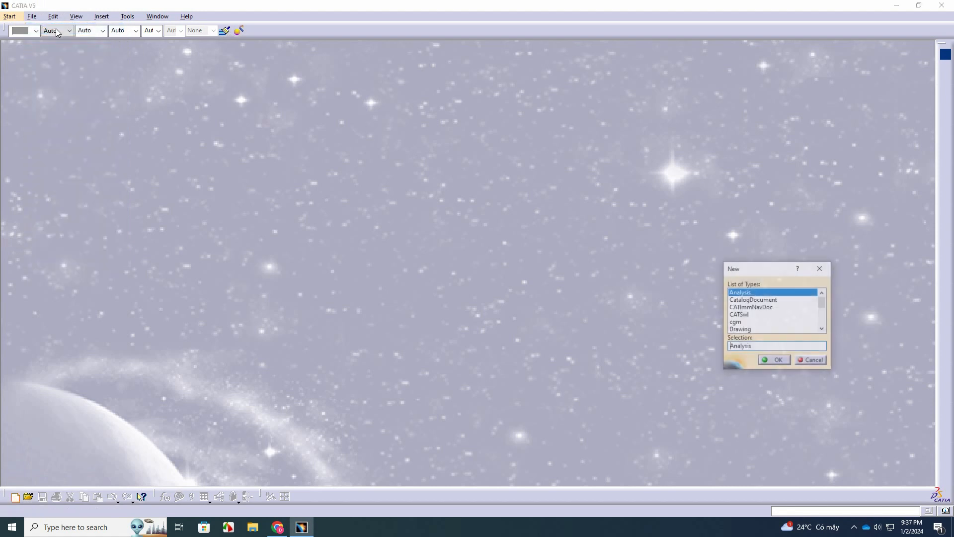
left_click(754, 328)
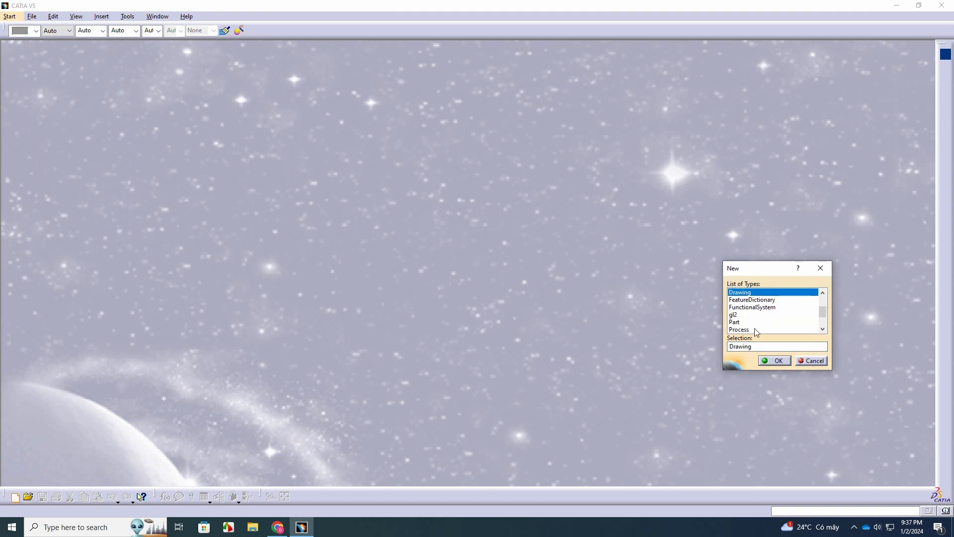
key("p")
left_click(746, 316)
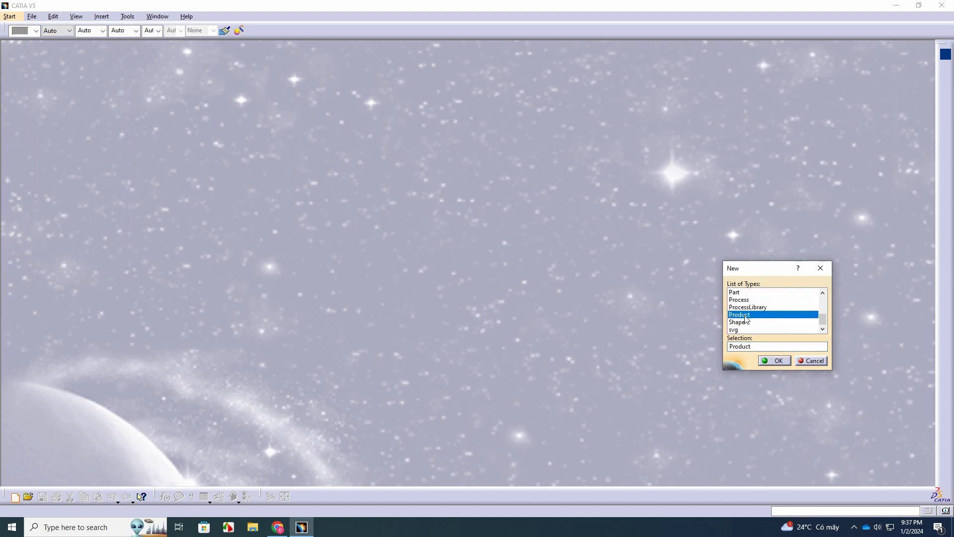
left_click(775, 363)
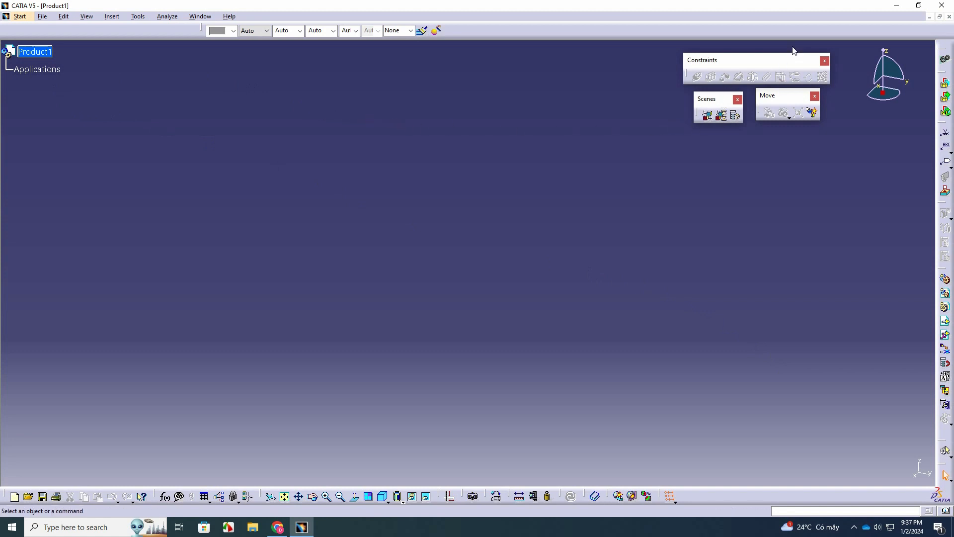
- Insert the existing component Part1 from the folder "Xuat ban ve explored" into Product1
left_click(38, 50)
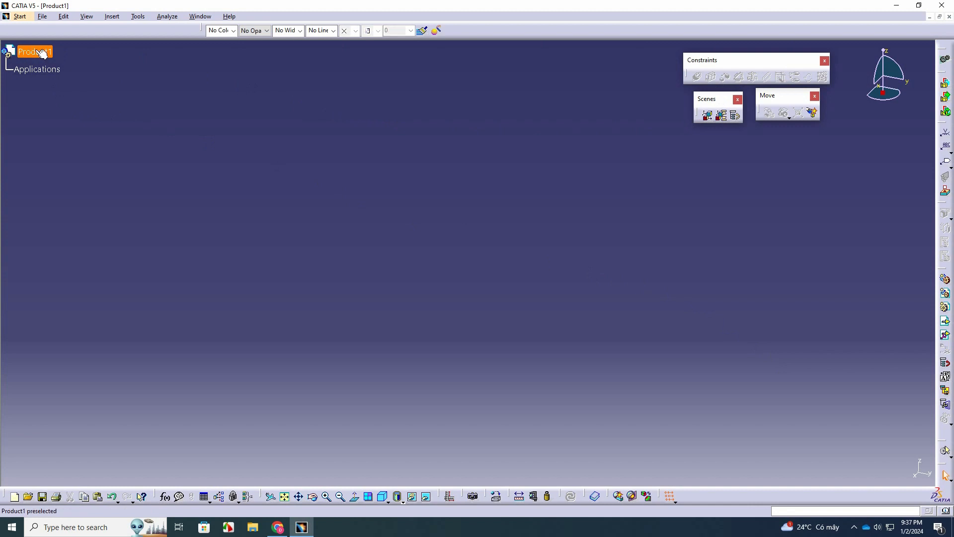
left_click(112, 17)
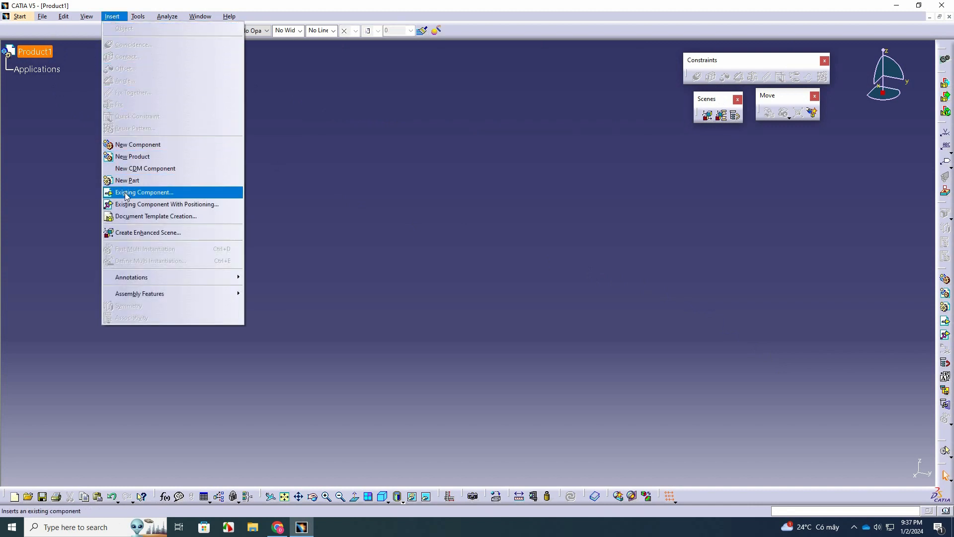
left_click(142, 195)
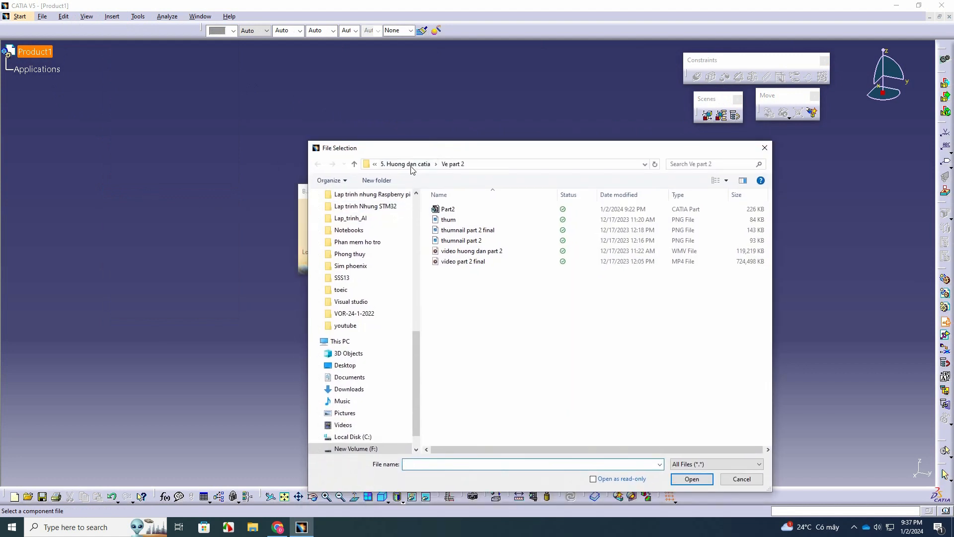
left_click(414, 164)
double_click(469, 230)
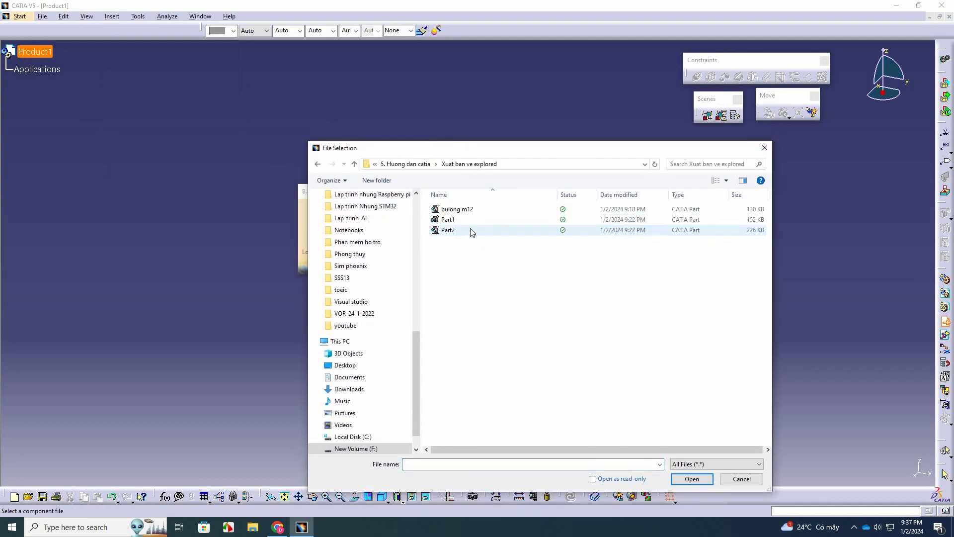
left_click_drag(462, 244, 467, 209)
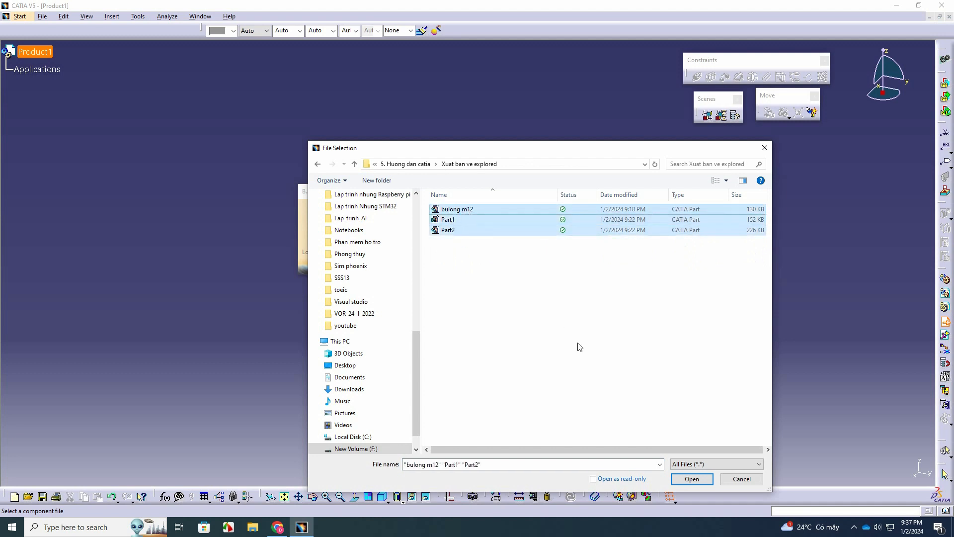
left_click(509, 306)
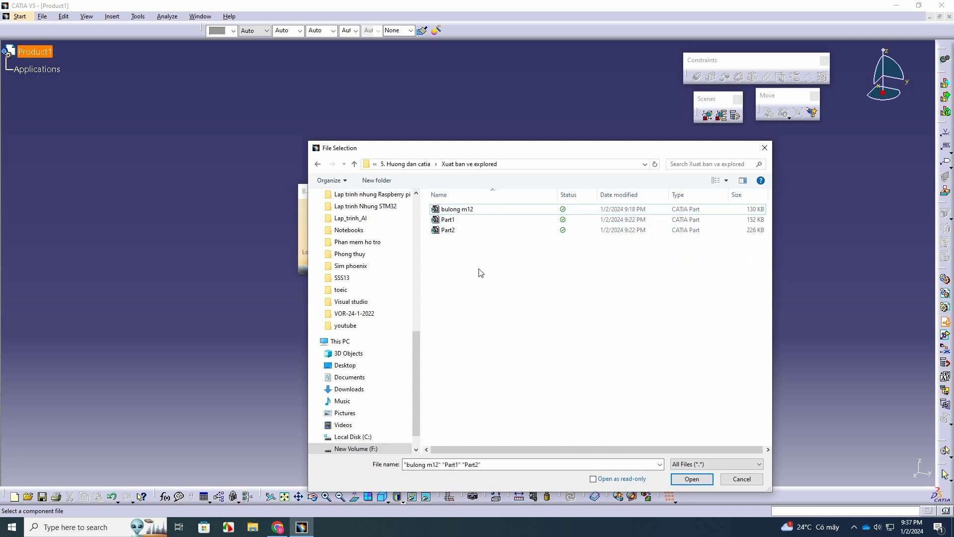
left_click(447, 219)
left_click(692, 479)
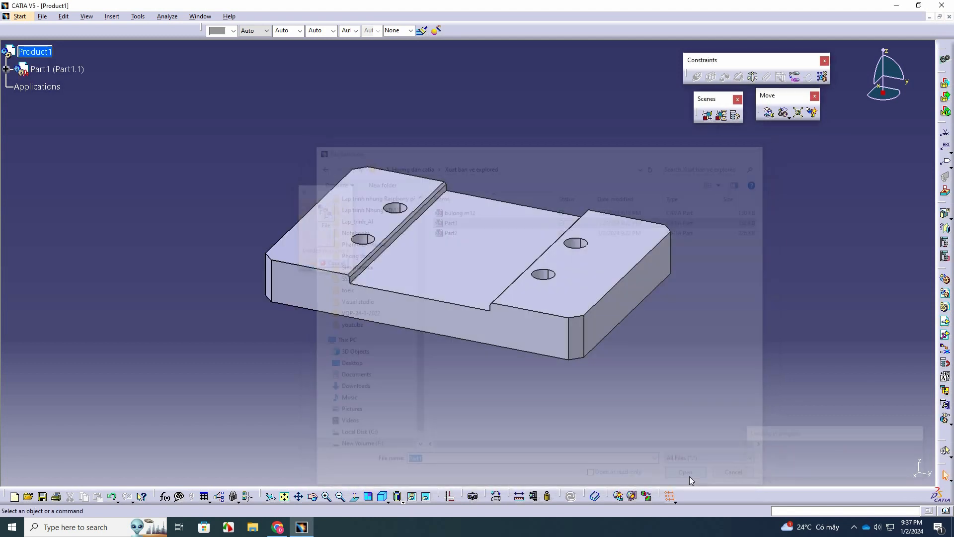
middle_click_drag(313, 198, 409, 277)
left_click(112, 16)
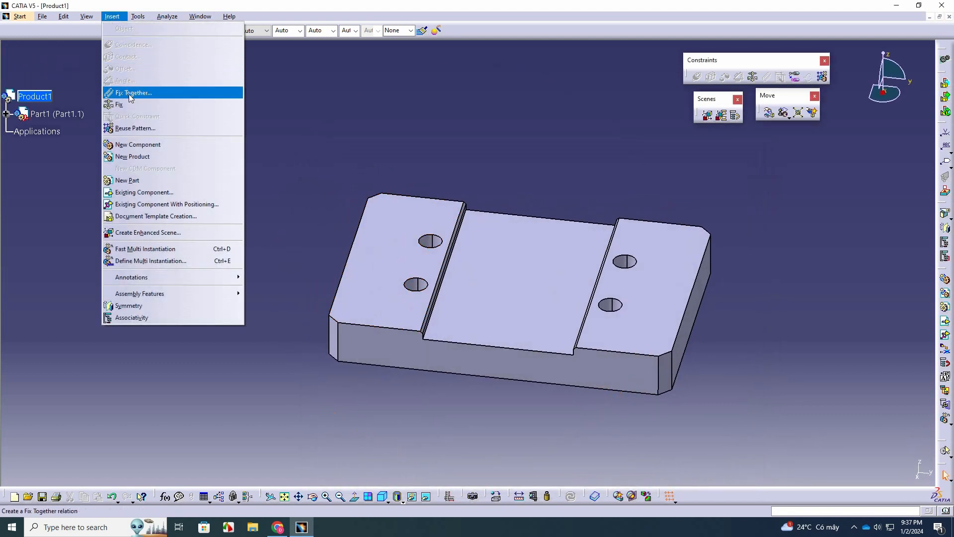
left_click(153, 195)
left_click(30, 97)
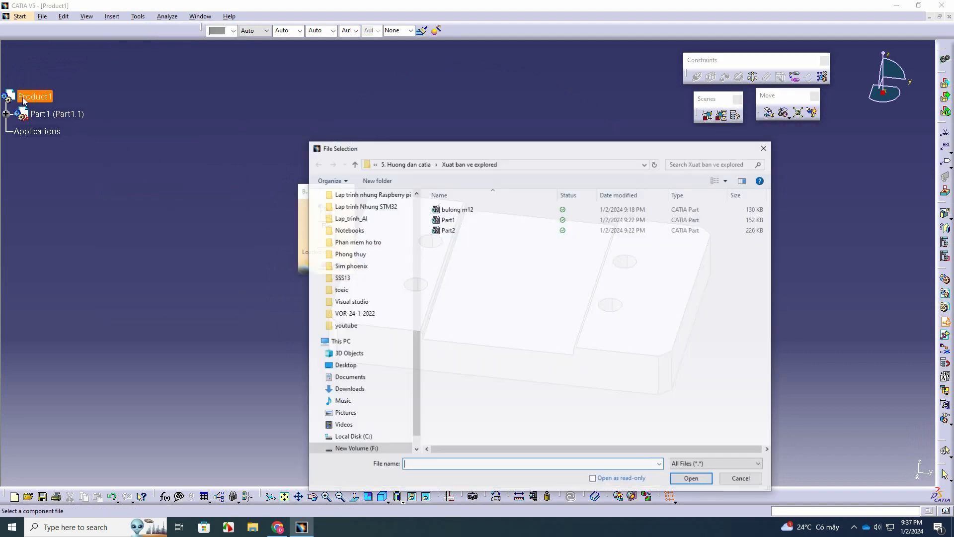
left_click(465, 221)
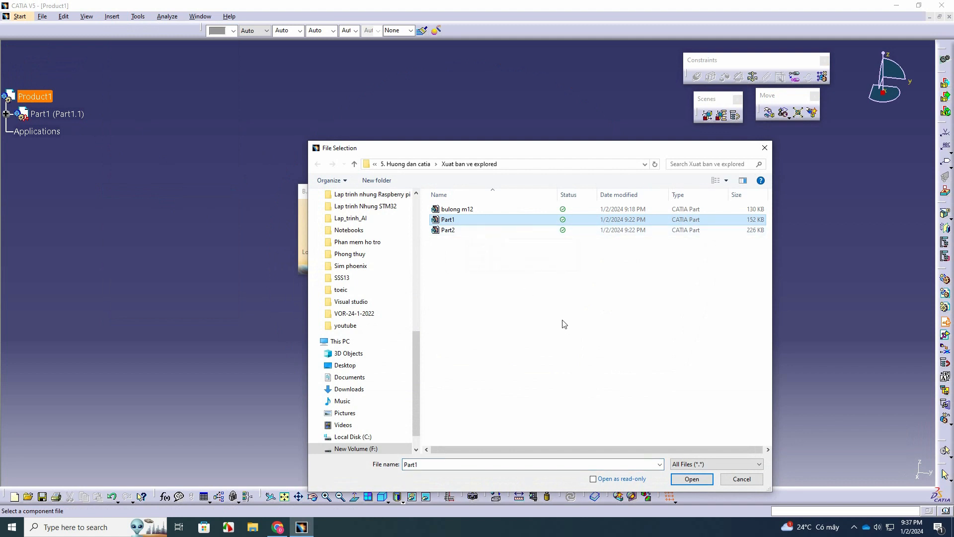
key("Return")
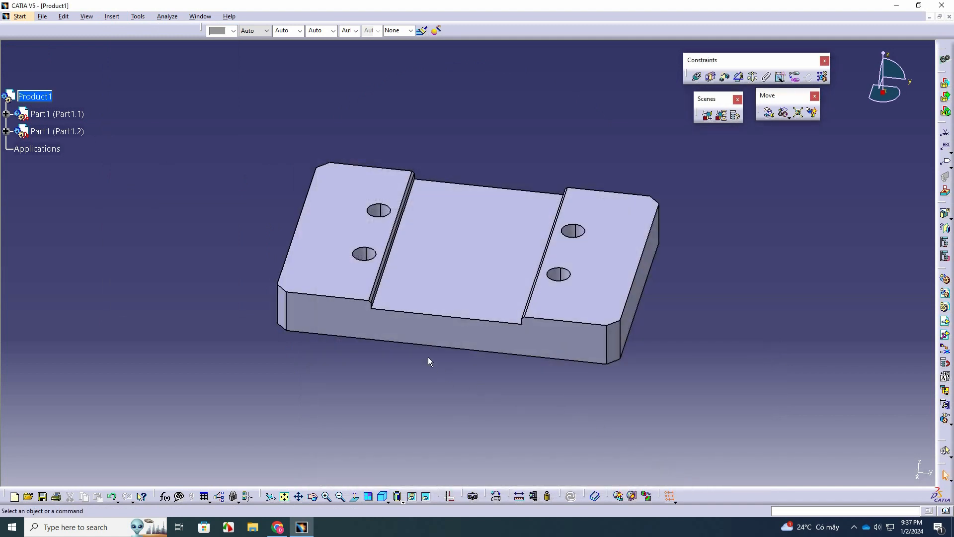
right_click(59, 131)
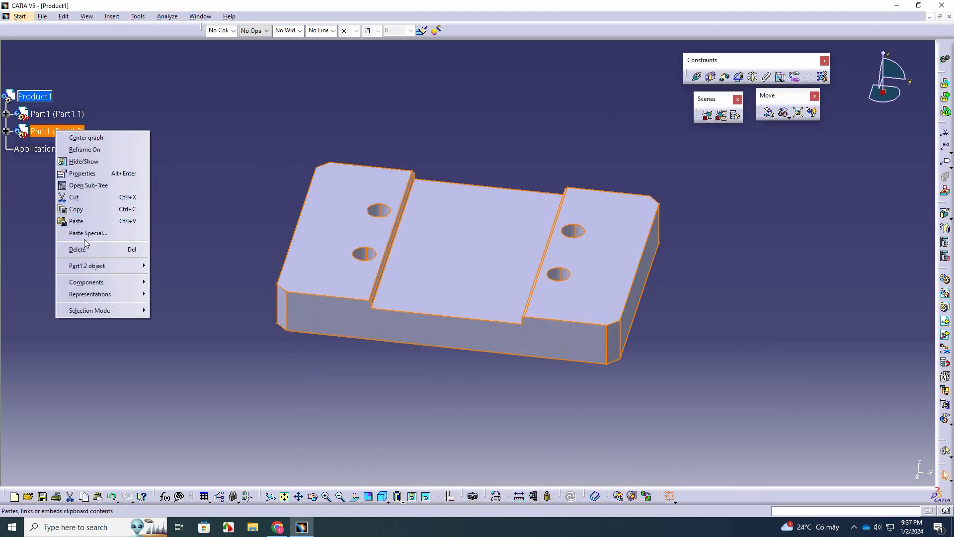
left_click(82, 248)
left_click(112, 16)
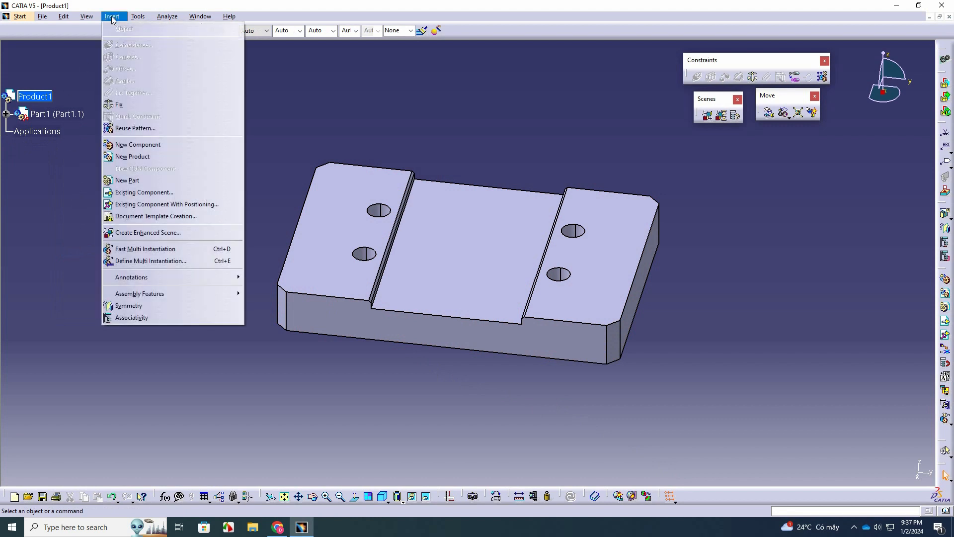
left_click(139, 179)
left_click(34, 96)
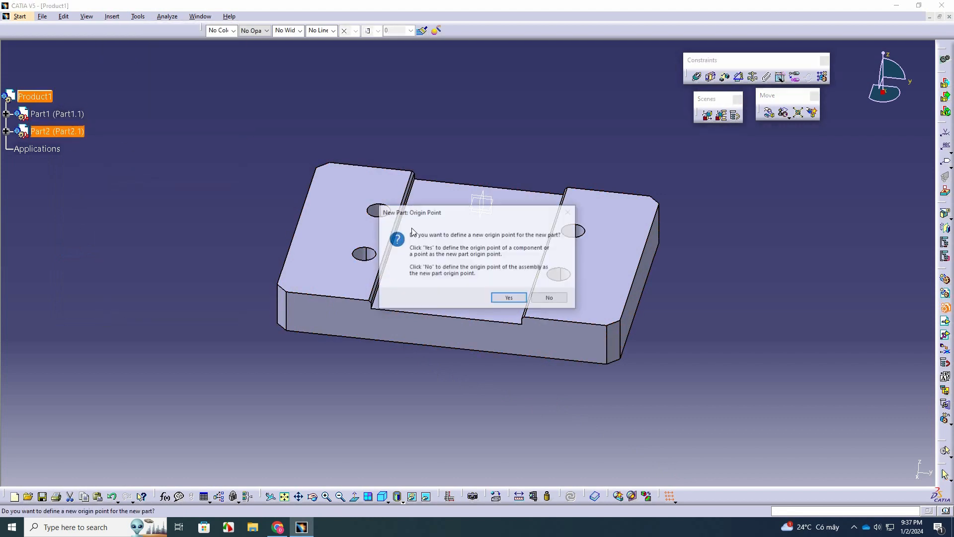
left_click(509, 299)
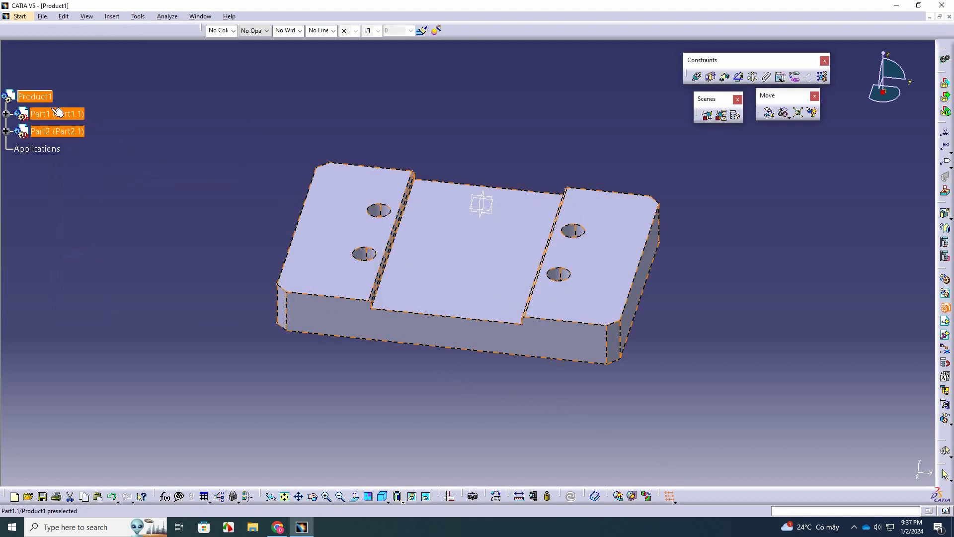
right_click(66, 135)
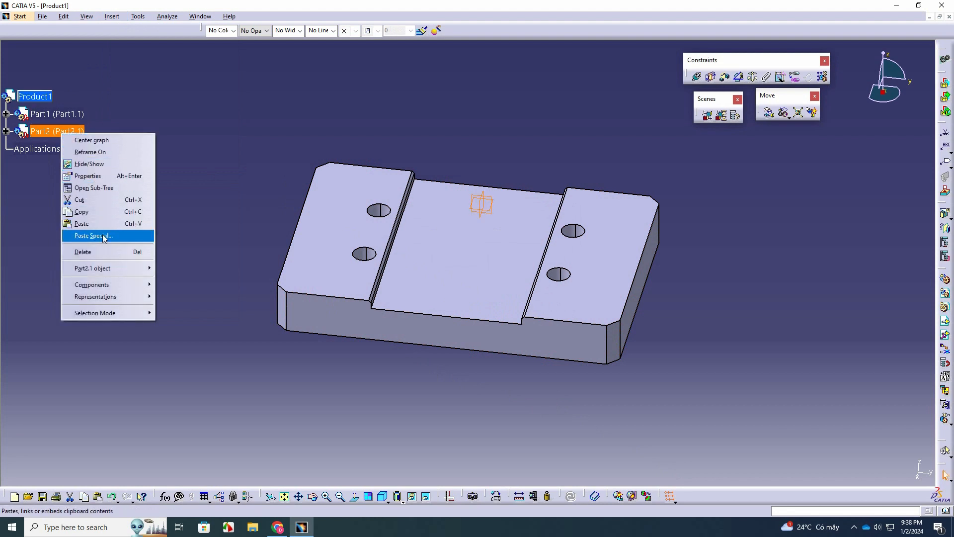
left_click(87, 251)
- Insert the existing component Part2 into Product1
left_click(35, 97)
left_click(112, 16)
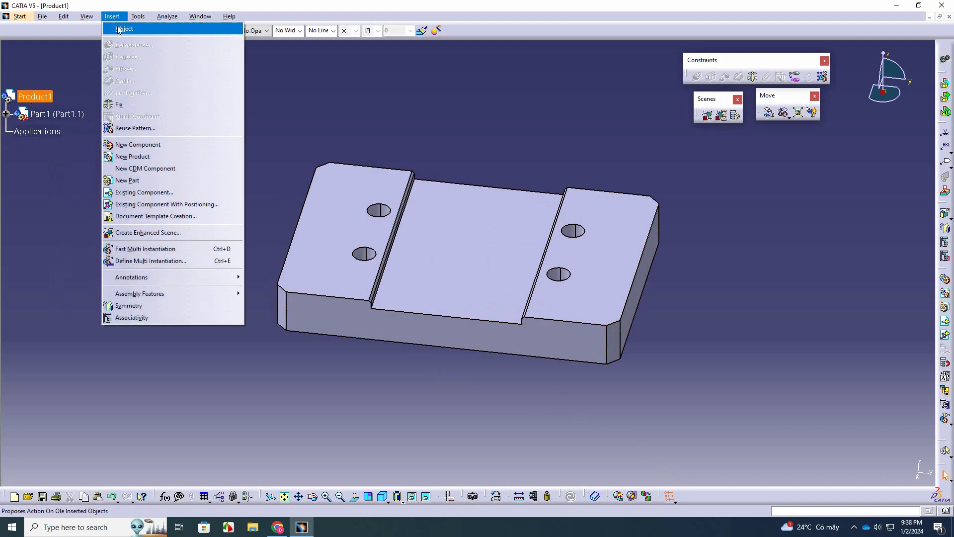
left_click(147, 192)
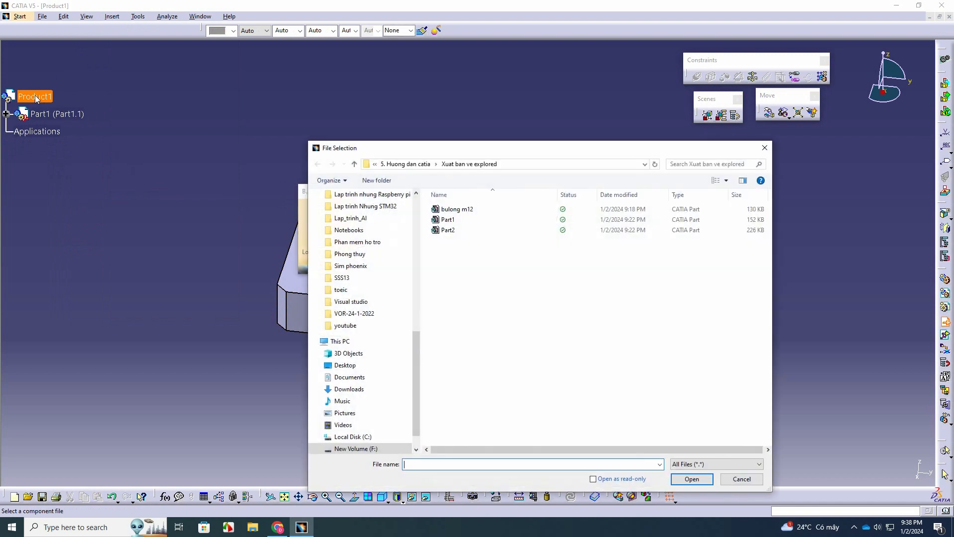
left_click(467, 231)
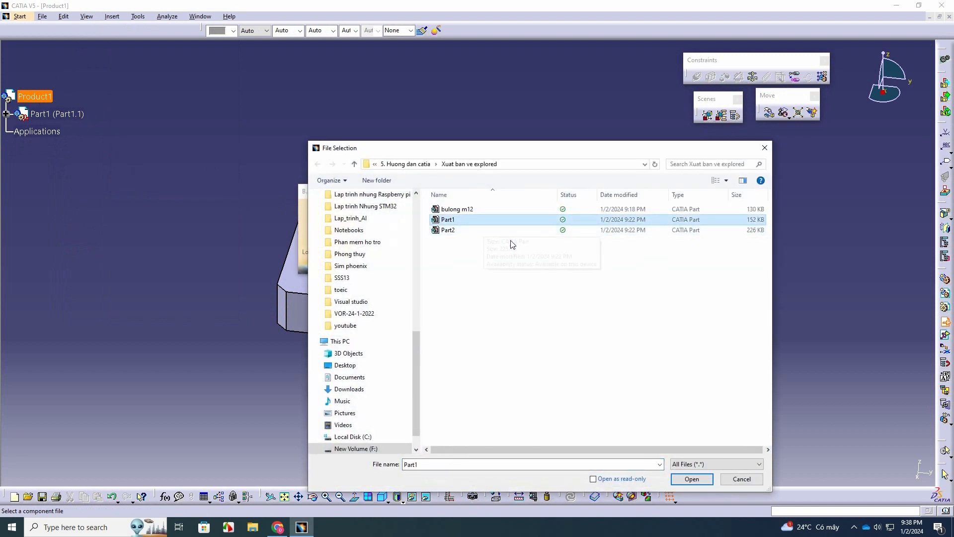
left_click(691, 478)
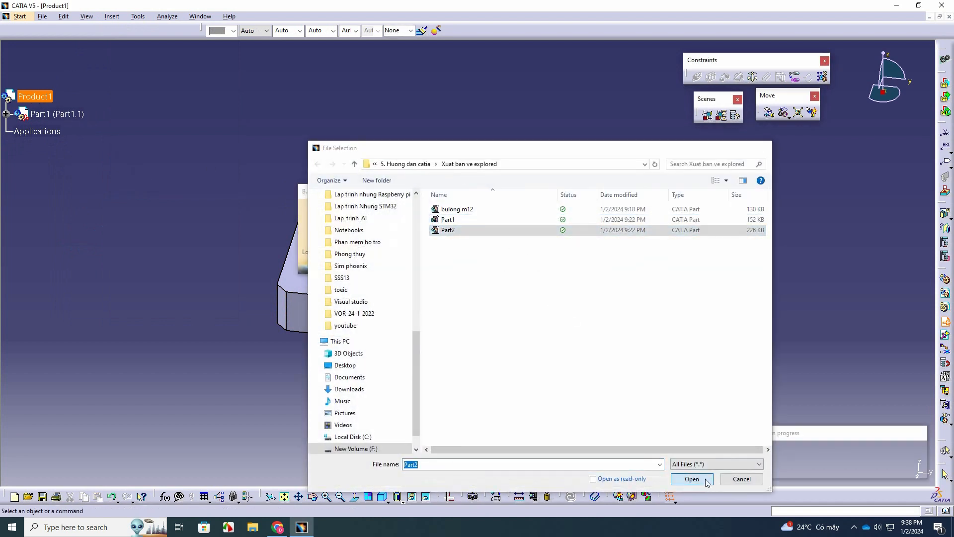
- Move the Part2 bracket up and away from the Part1 base plate with the compass
middle_click_drag(399, 326, 342, 287)
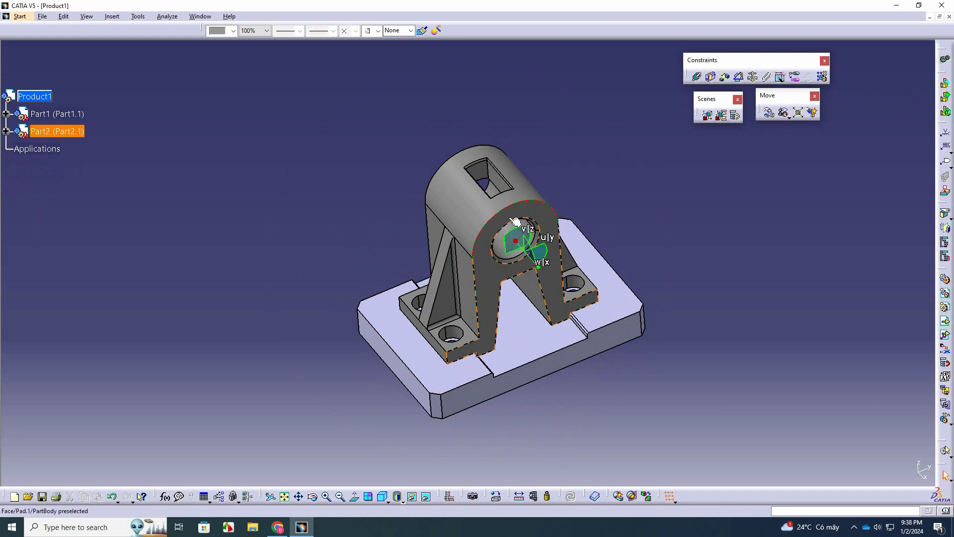
left_click_drag(506, 254, 456, 103)
left_click(610, 171)
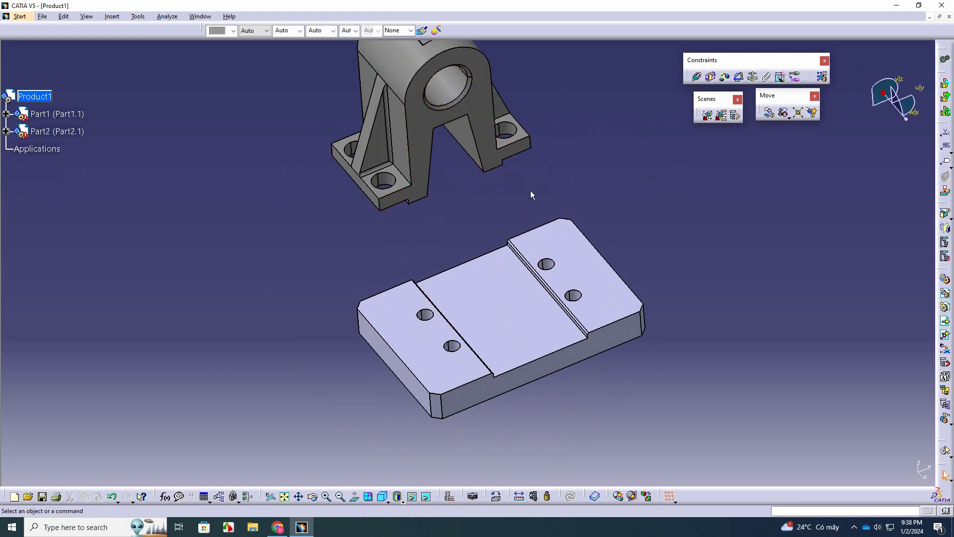
middle_click_drag(529, 193, 522, 235)
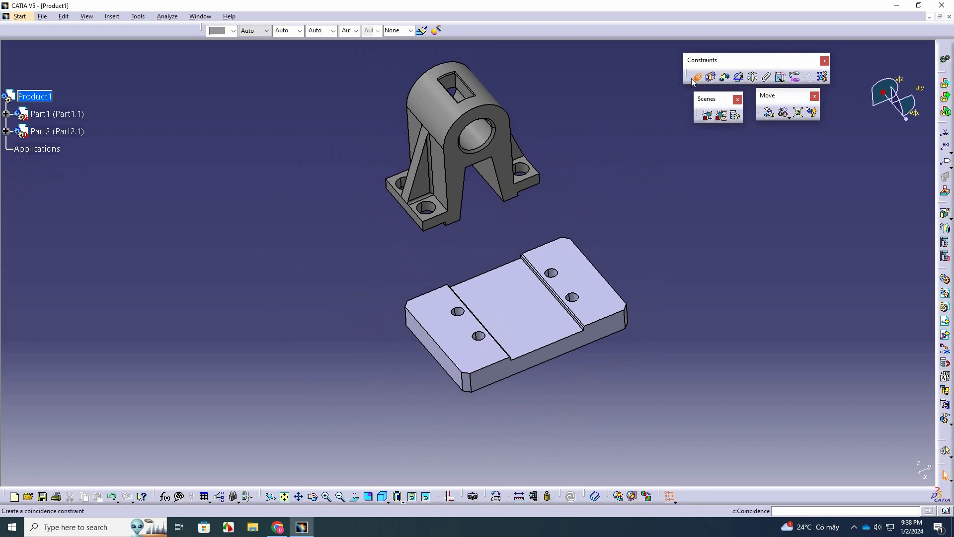
left_click(695, 79)
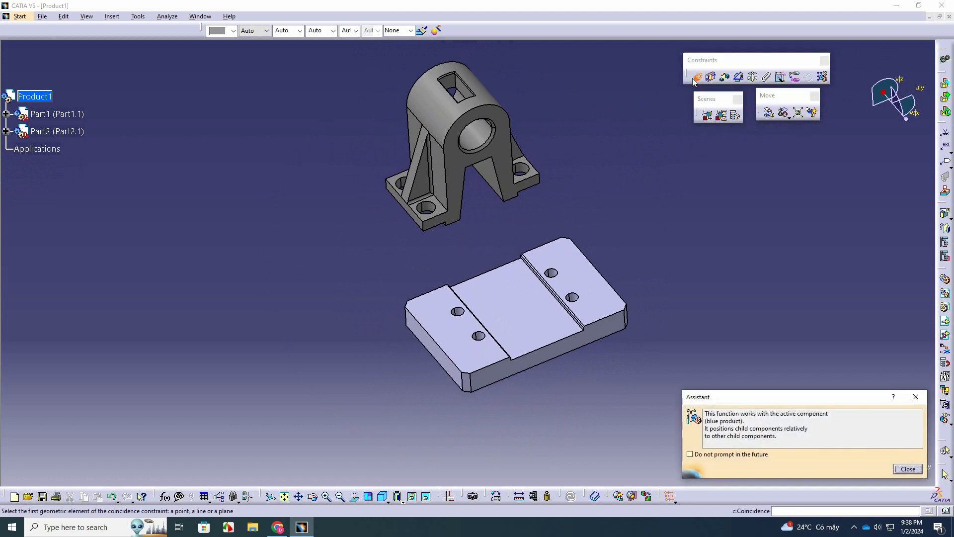
left_click(915, 396)
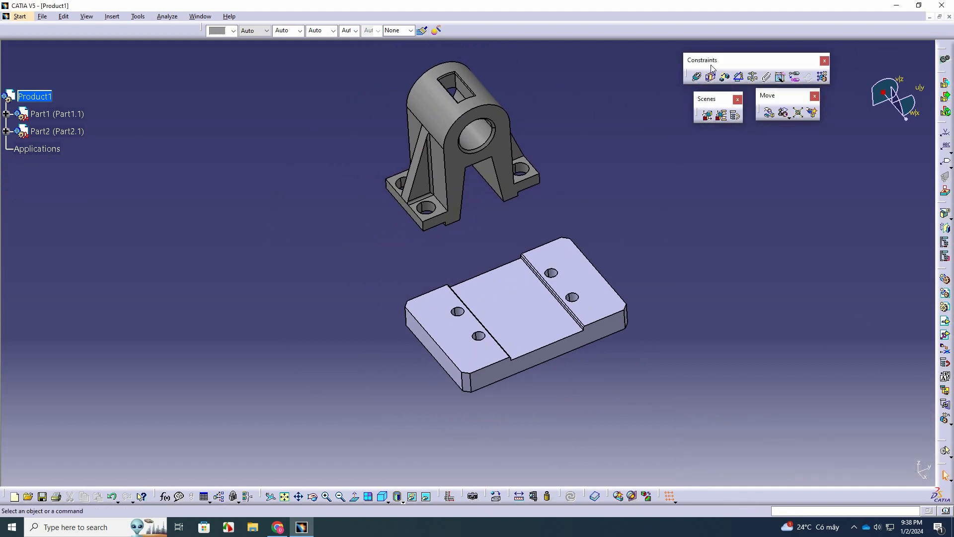
right_click(718, 36)
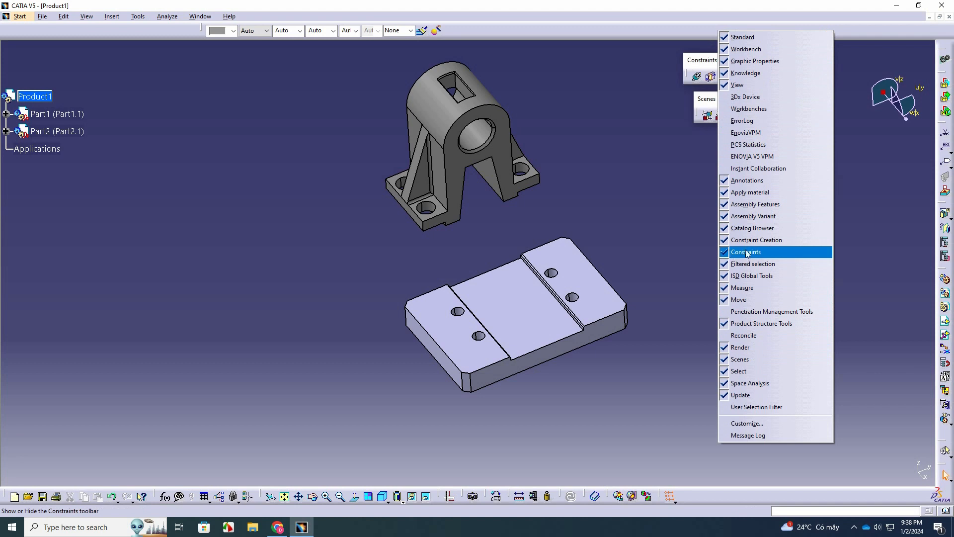
left_click(641, 205)
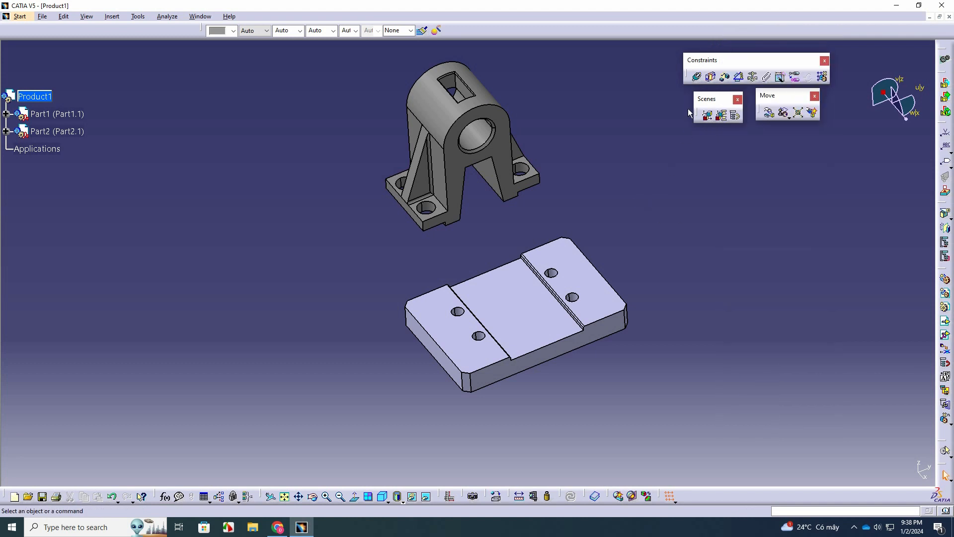
- Add a coincidence constraint between the axis of a bolt hole in Part2's foot and the matching hole in the Part1 base plate
left_click(697, 77)
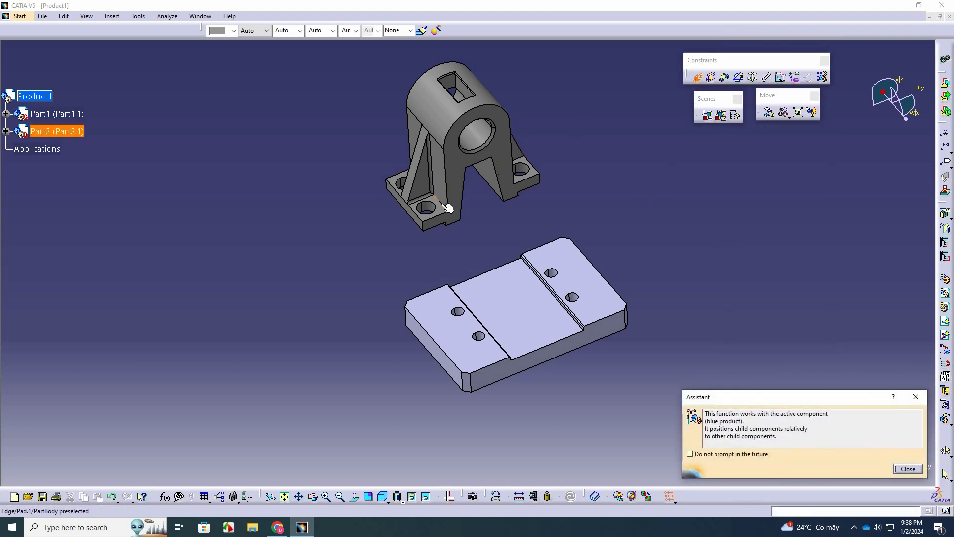
middle_click_drag(476, 280, 467, 303)
left_click(475, 185)
middle_click_drag(513, 366, 568, 202)
left_click(466, 289)
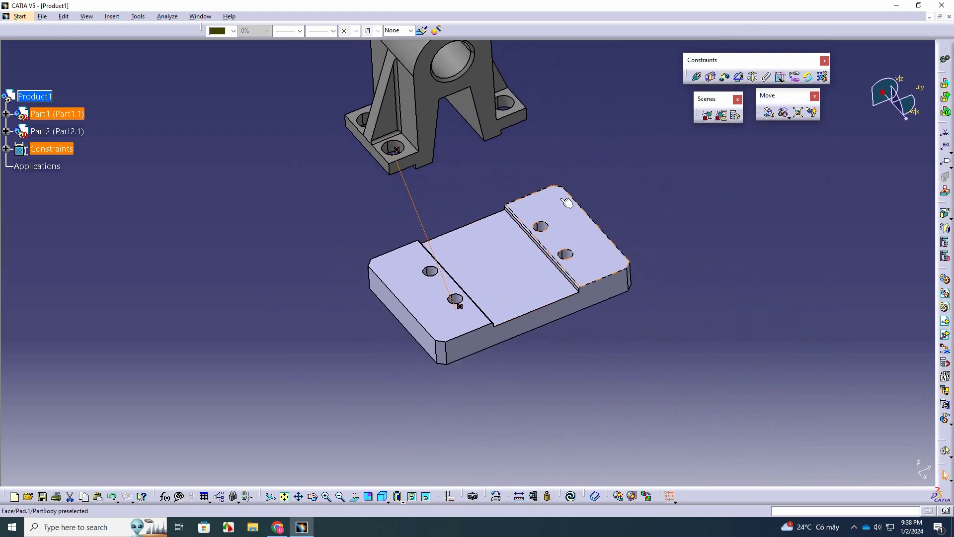
- Add a contact constraint between the underside of Part2's foot and the raised pad face of the Part1 base plate
left_click(711, 77)
middle_click_drag(477, 214, 475, 132)
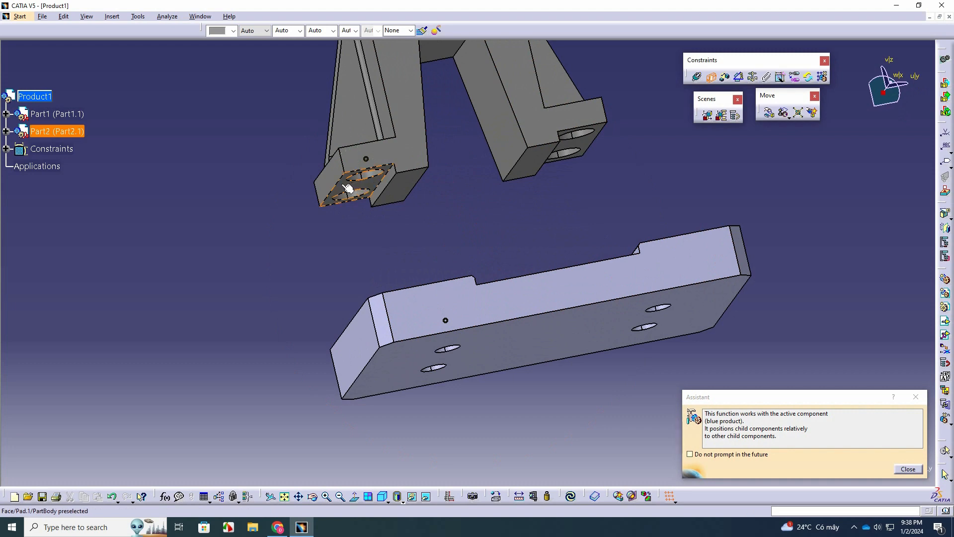
middle_click_drag(430, 173, 463, 283)
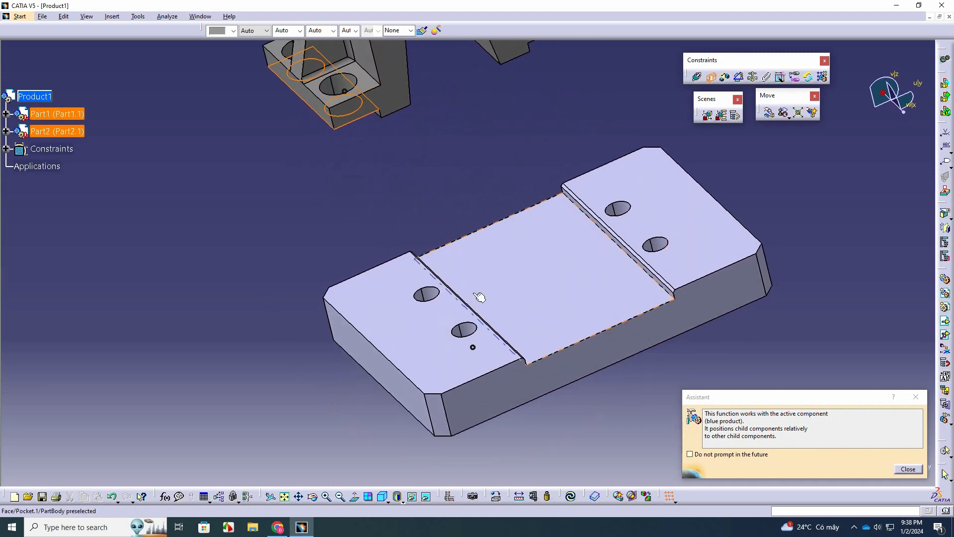
left_click(404, 329)
- Make a bolt hole in Part2's opposite foot coaxial with the matching Part1 hole, and update the assembly
middle_click_drag(417, 324, 472, 328)
left_click(697, 77)
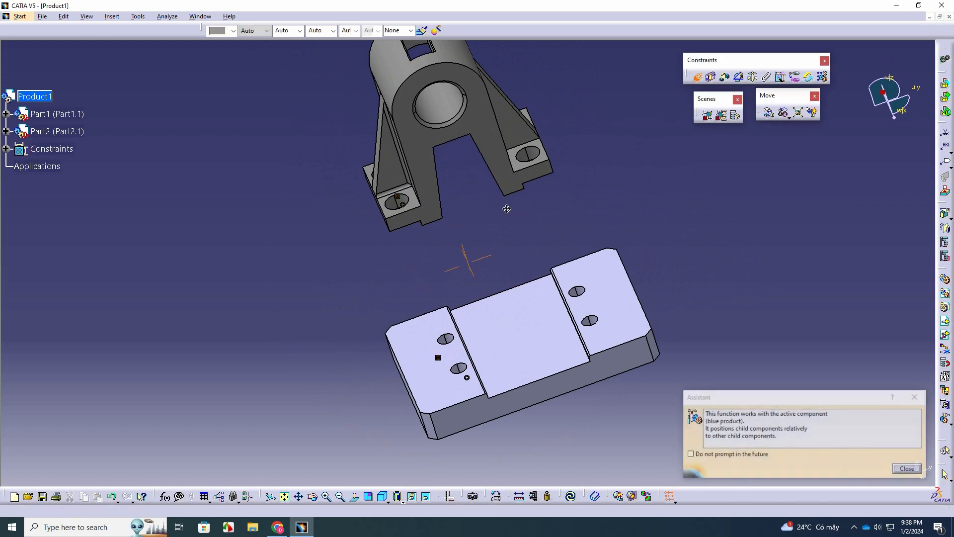
middle_click_drag(507, 207, 462, 86)
left_click(499, 182)
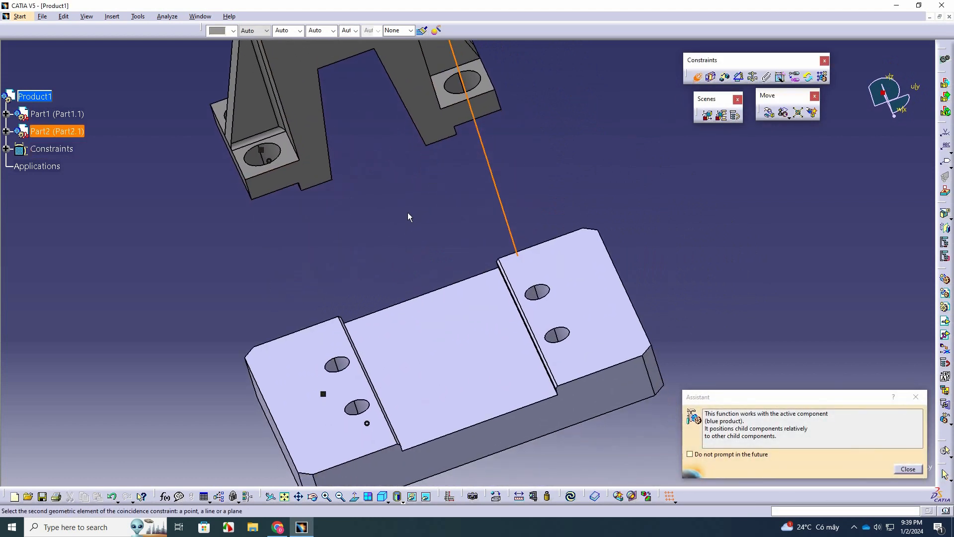
left_click(558, 336)
middle_click_drag(361, 219, 389, 214)
middle_click_drag(396, 284, 425, 292)
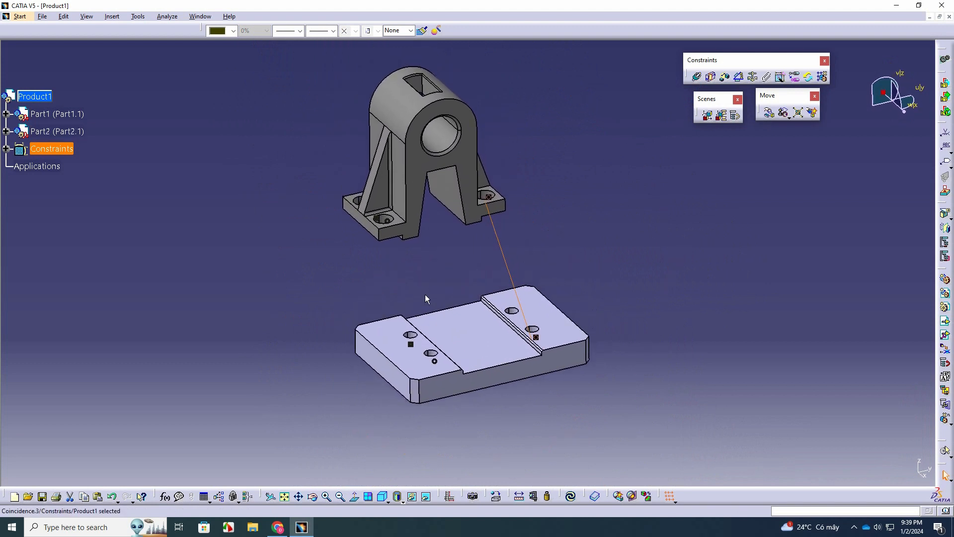
left_click(571, 495)
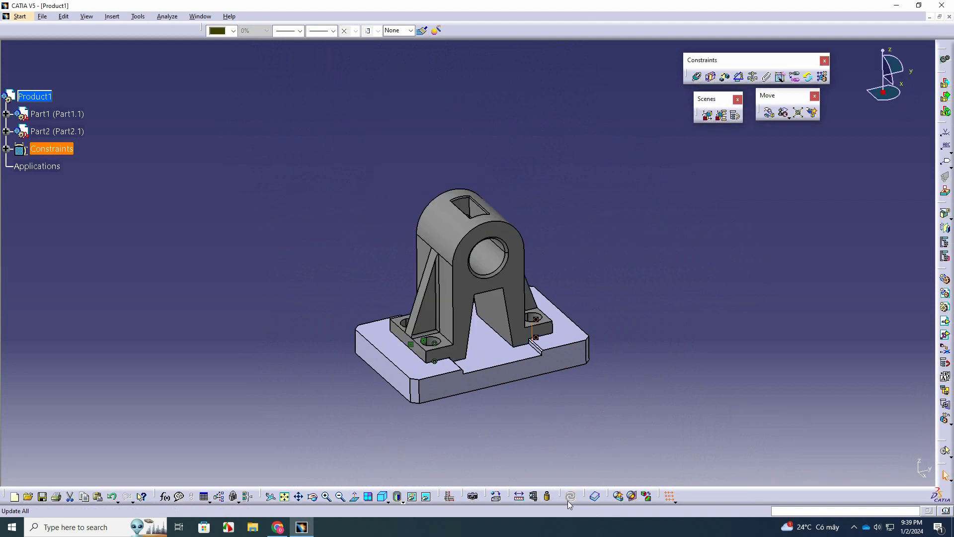
- Insert the existing component bulong m12 from the folder "Xuat ban ve explored" into Product1
left_click(111, 16)
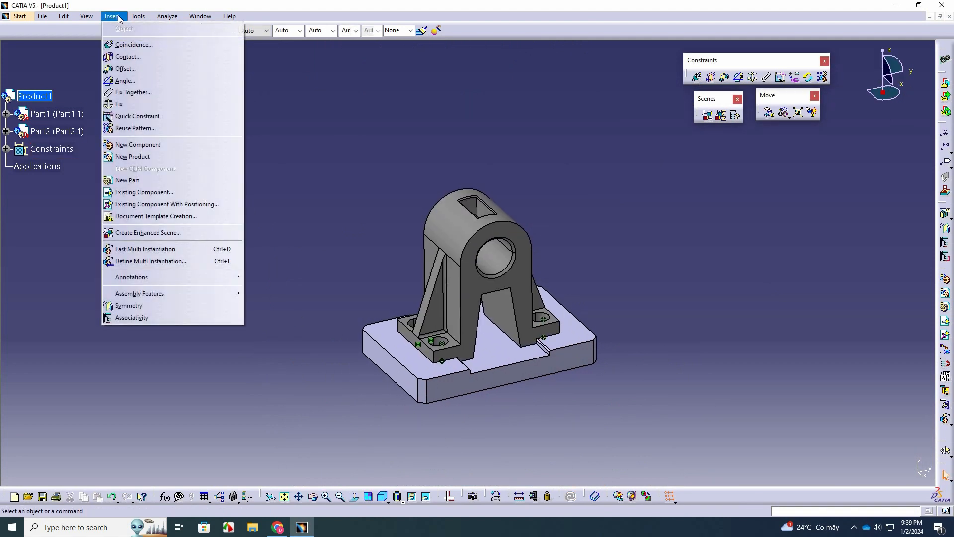
left_click(144, 193)
left_click(37, 97)
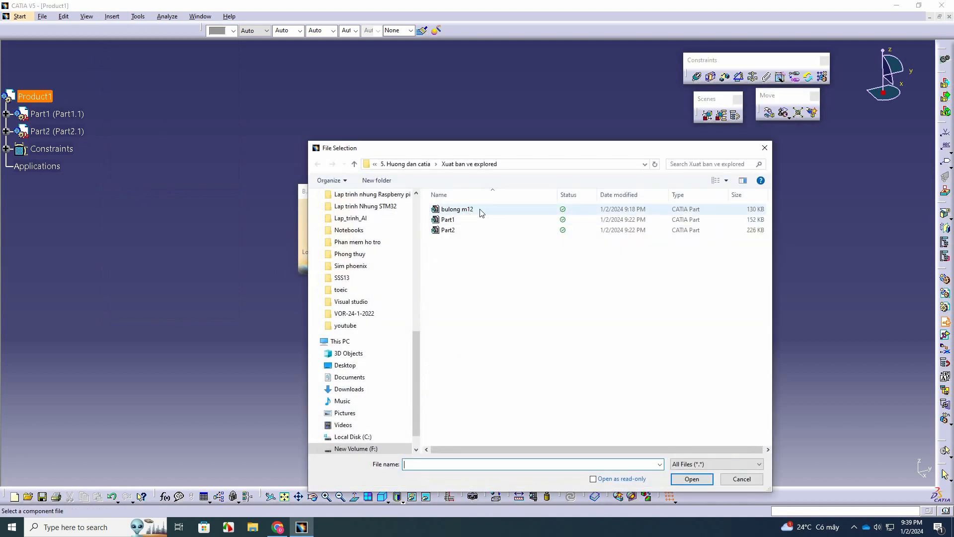
left_click(457, 210)
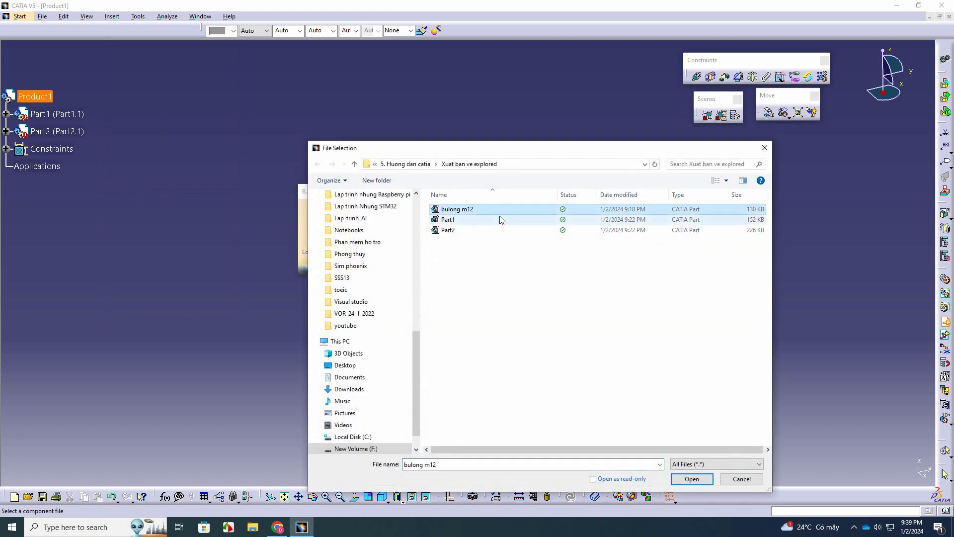
left_click(692, 478)
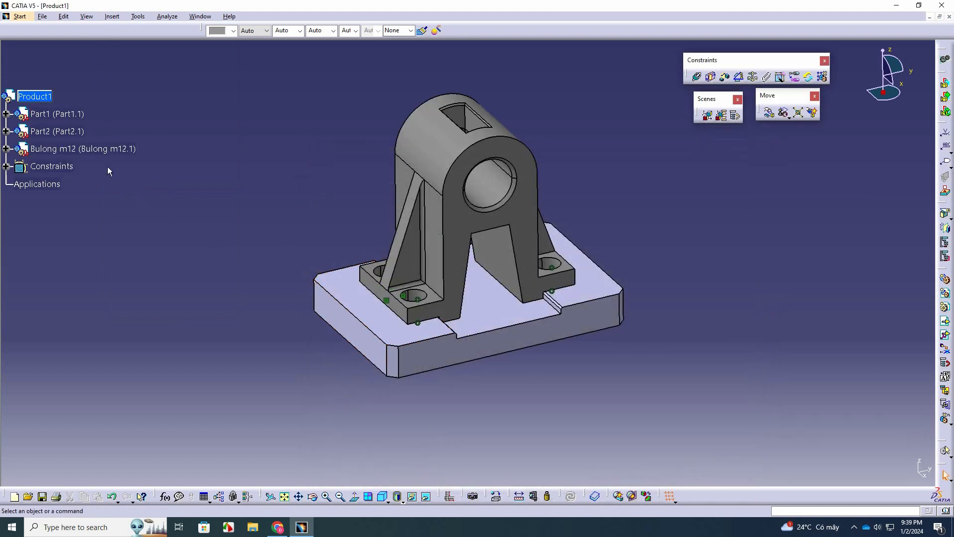
- Add a coincidence constraint between the axis of the M12 bolt and a bolt hole in Part2's foot
middle_click_drag(467, 258, 230, 213)
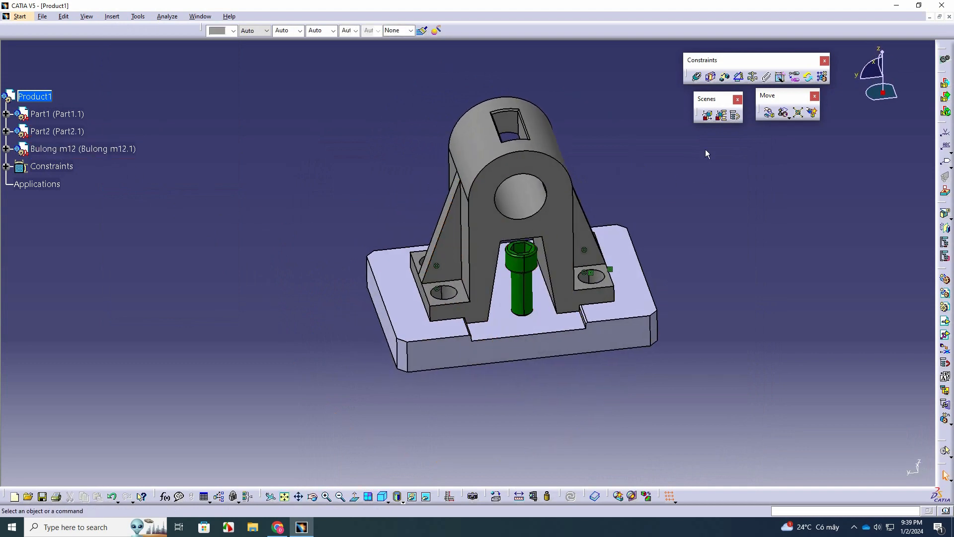
left_click(697, 78)
scroll(543, 279, "up", 5)
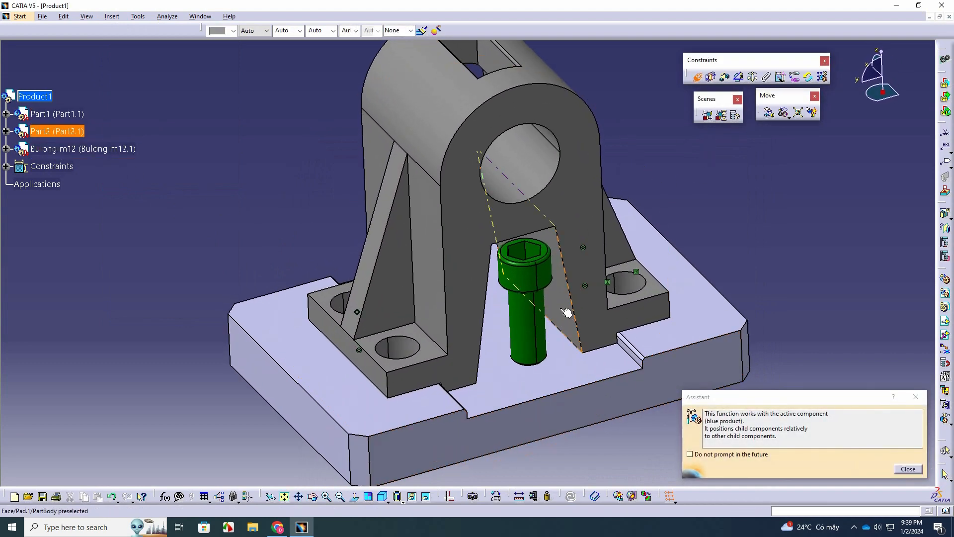
left_click(543, 280)
middle_click_drag(591, 330, 510, 343)
left_click(547, 301)
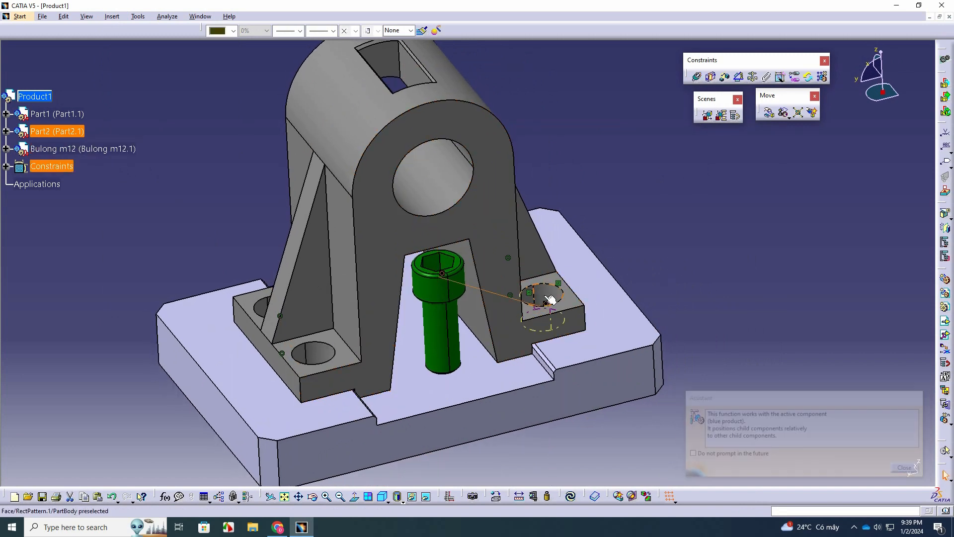
- Add a contact constraint between the underside of the bolt head and the top of Part2's foot, and update the assembly
left_click(711, 78)
middle_click_drag(471, 372, 452, 112)
middle_click_drag(342, 201, 446, 306)
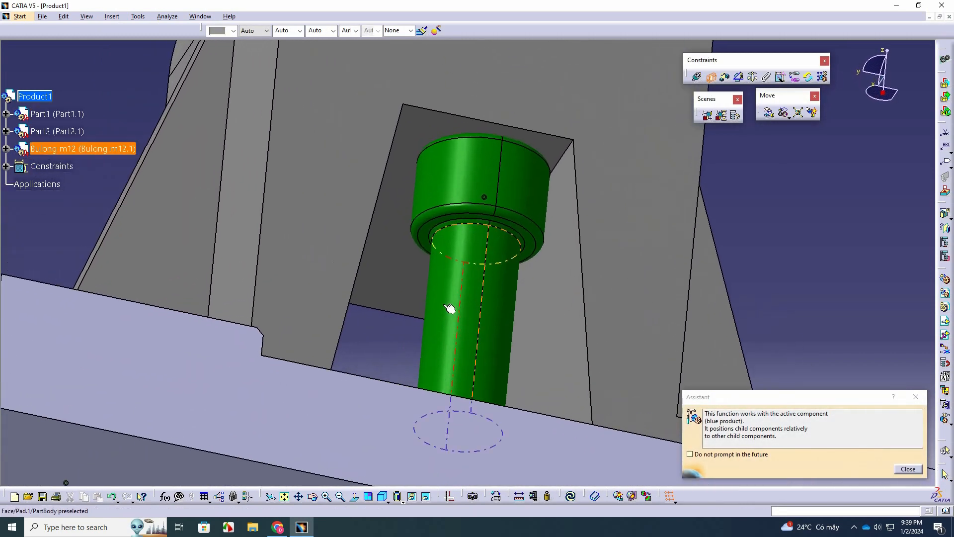
middle_click_drag(479, 224, 476, 441)
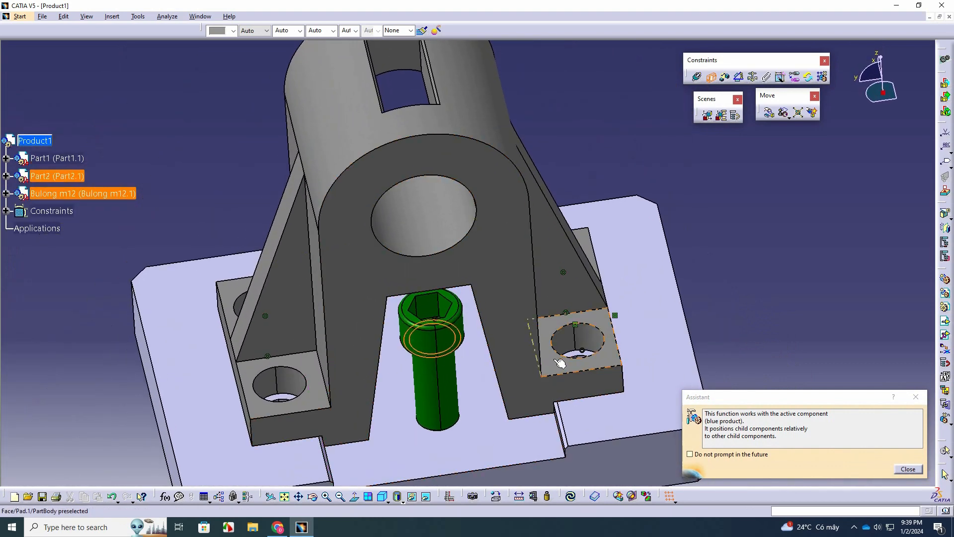
left_click(572, 365)
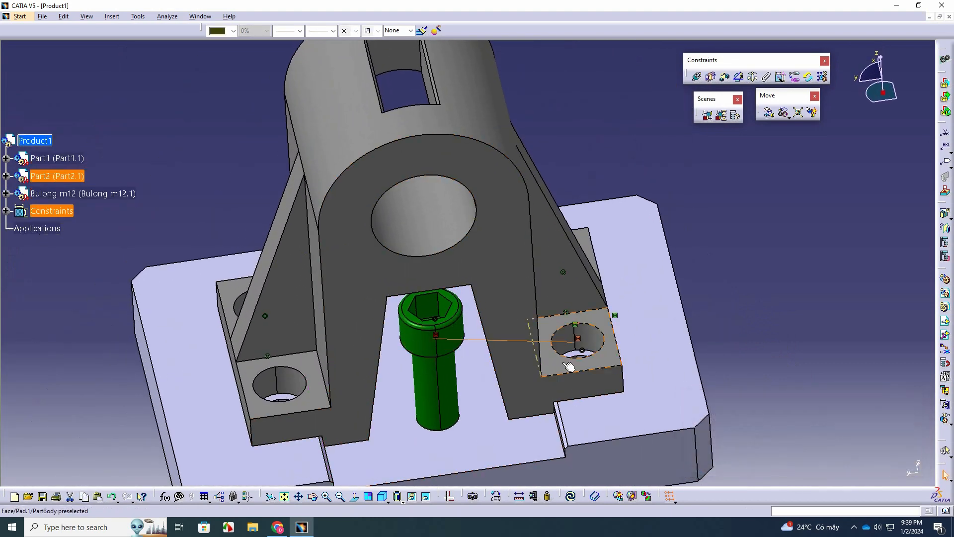
left_click(571, 496)
scroll(569, 400, "up", 1)
middle_click_drag(569, 400, 443, 377)
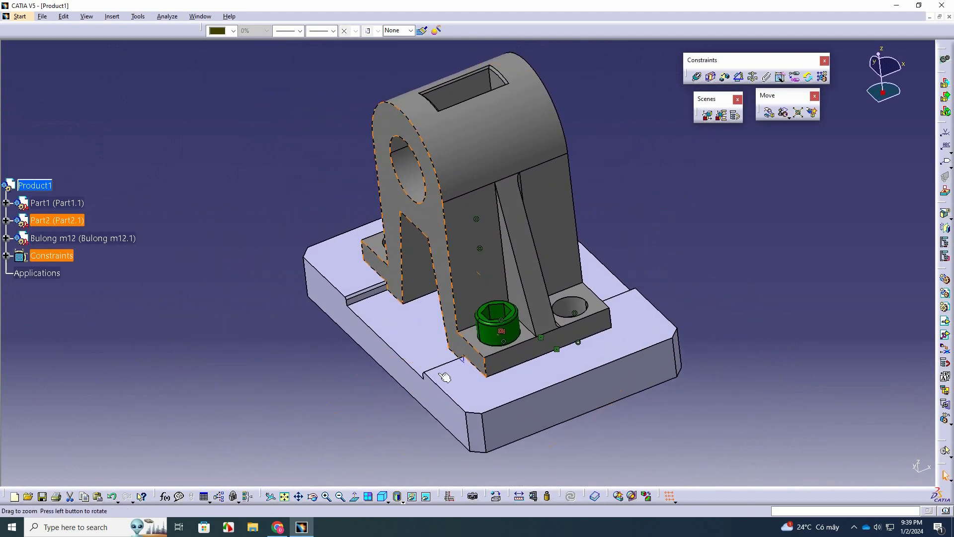
- Copy the Bulong m12 bolt and paste the copy into Product1
left_click(77, 241)
right_click(77, 242)
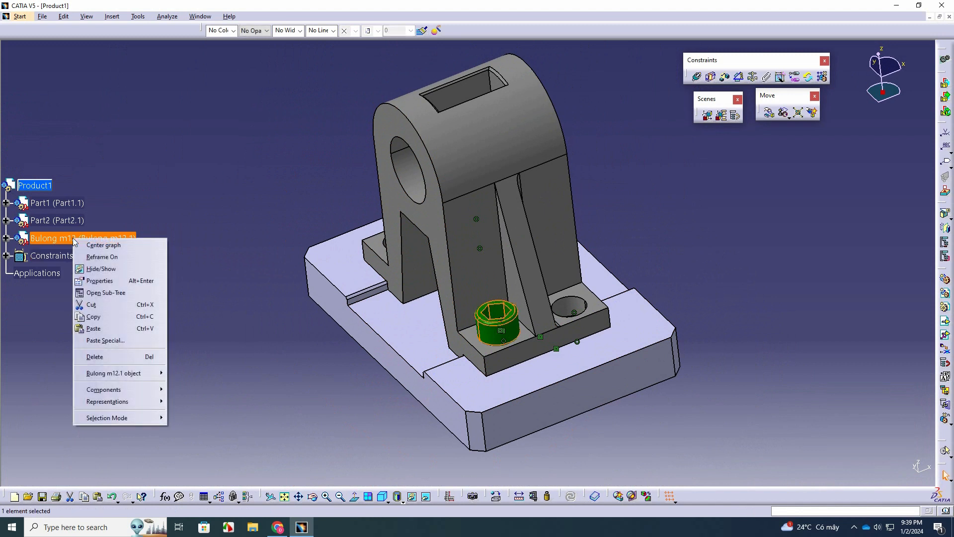
left_click(102, 316)
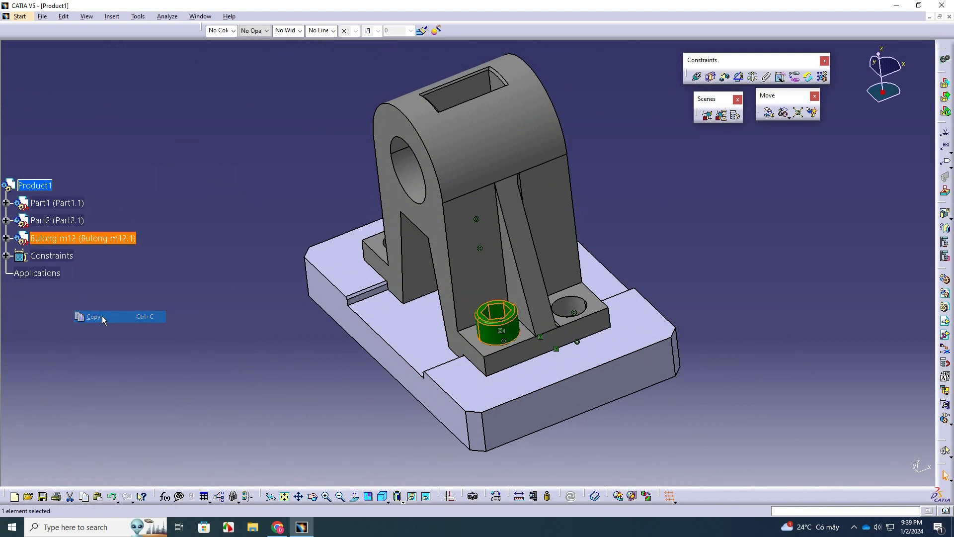
left_click(35, 187)
right_click(34, 186)
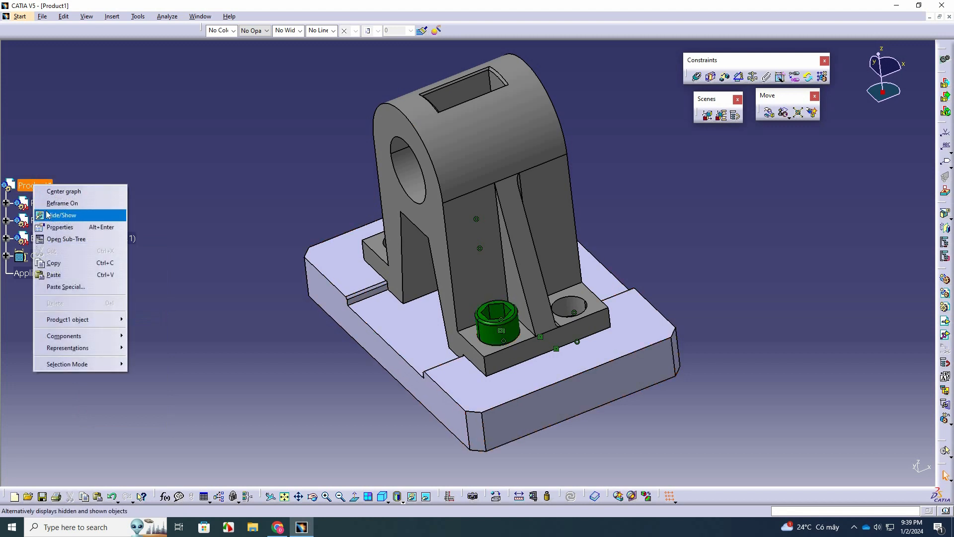
left_click(60, 275)
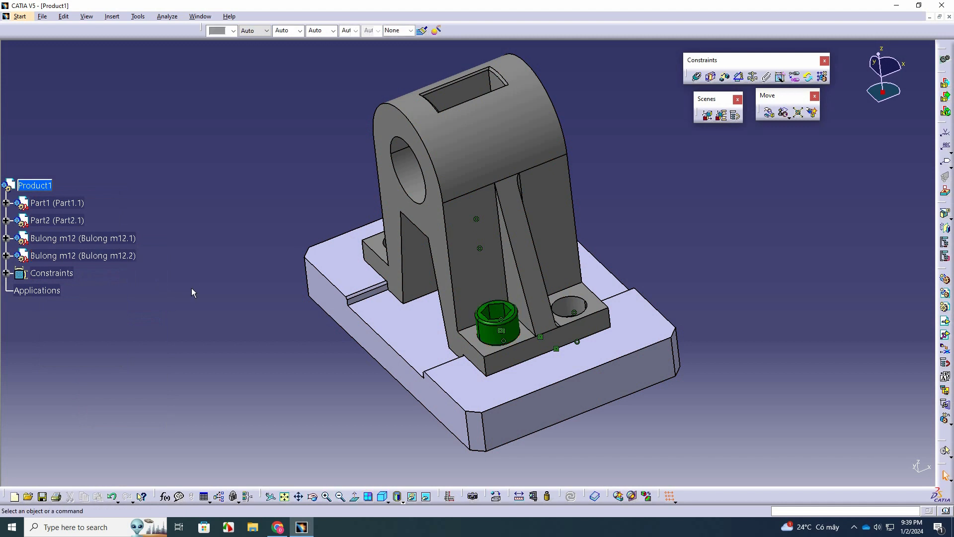
- Move the copied bolt away from the first bolt with the compass, to beside the base plate
left_click(84, 255)
middle_click_drag(195, 290, 351, 350)
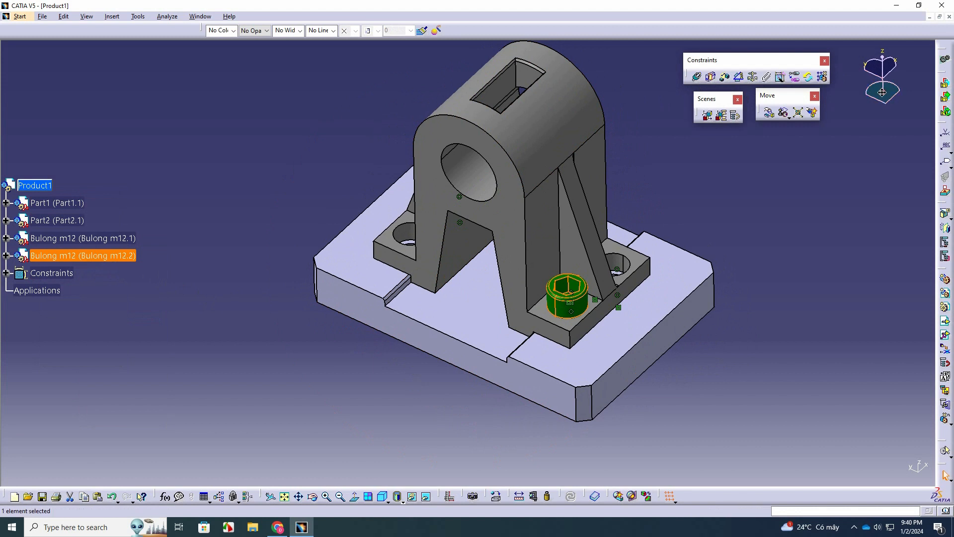
left_click(581, 291)
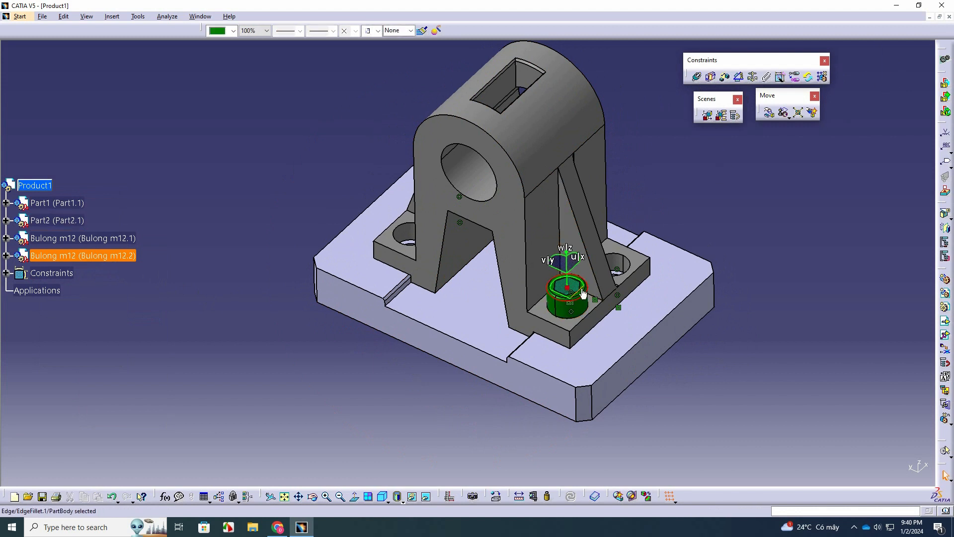
left_click_drag(581, 289, 735, 195)
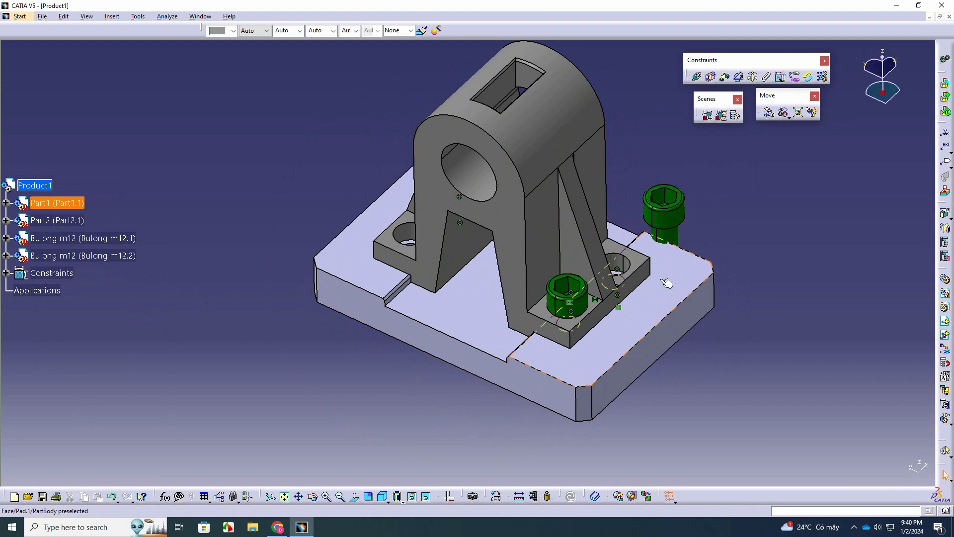
- Add a coincidence constraint between the copied bolt's axis and the empty hole in the same foot as the first bolt
middle_click_drag(667, 281, 711, 229)
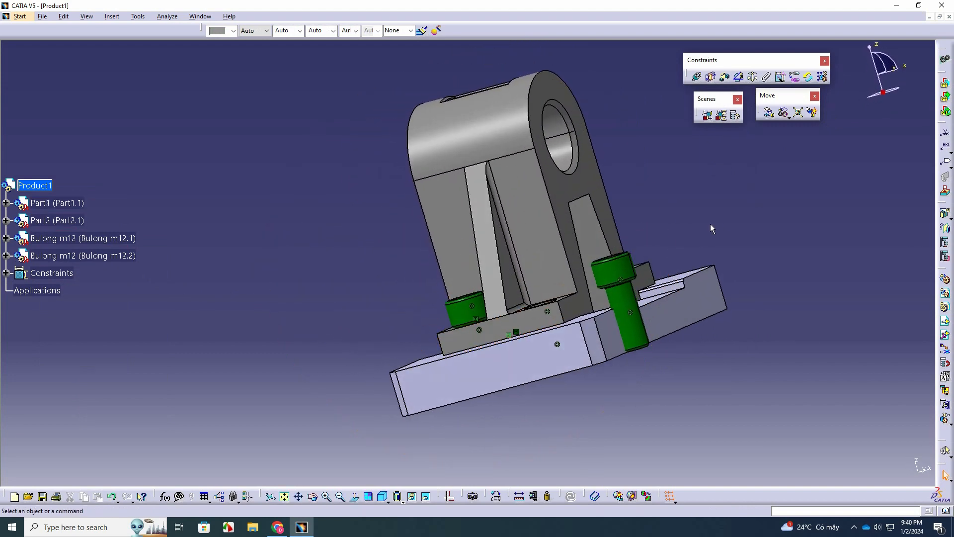
left_click(697, 78)
middle_click_drag(621, 149, 598, 282)
left_click(587, 289)
left_click(478, 272)
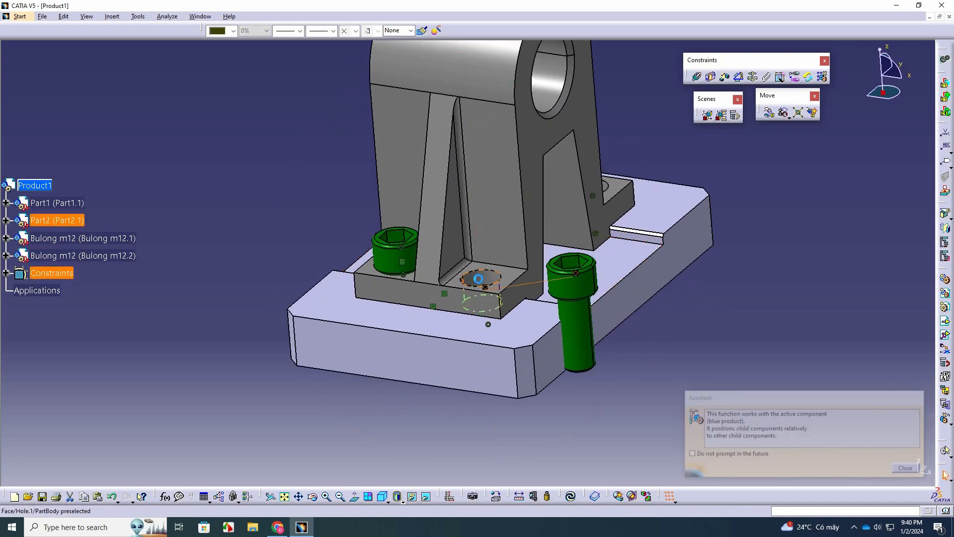
- Add a contact constraint seating the copied bolt's head on the top of Part2's foot, and update the assembly
left_click(711, 78)
middle_click_drag(621, 209, 525, 207)
left_click(516, 204)
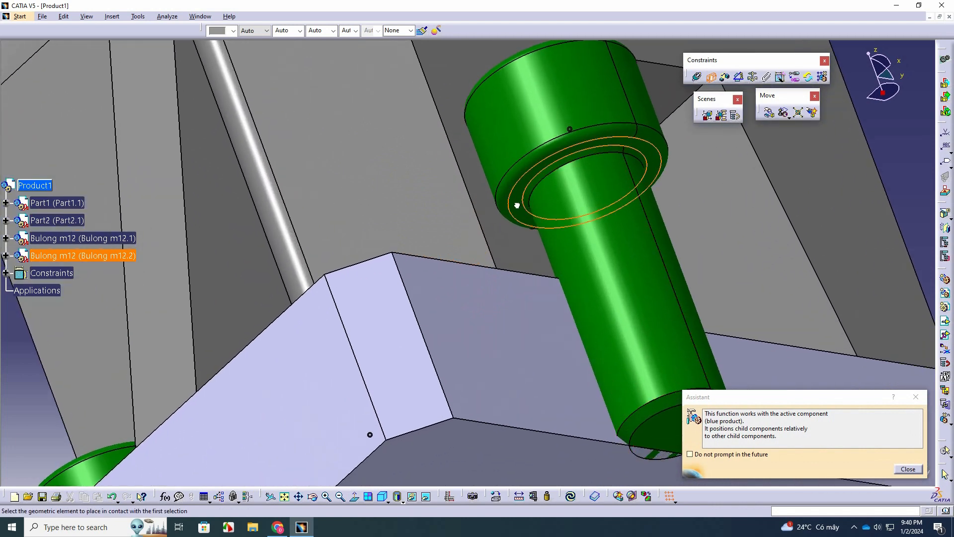
middle_click_drag(474, 135, 538, 337)
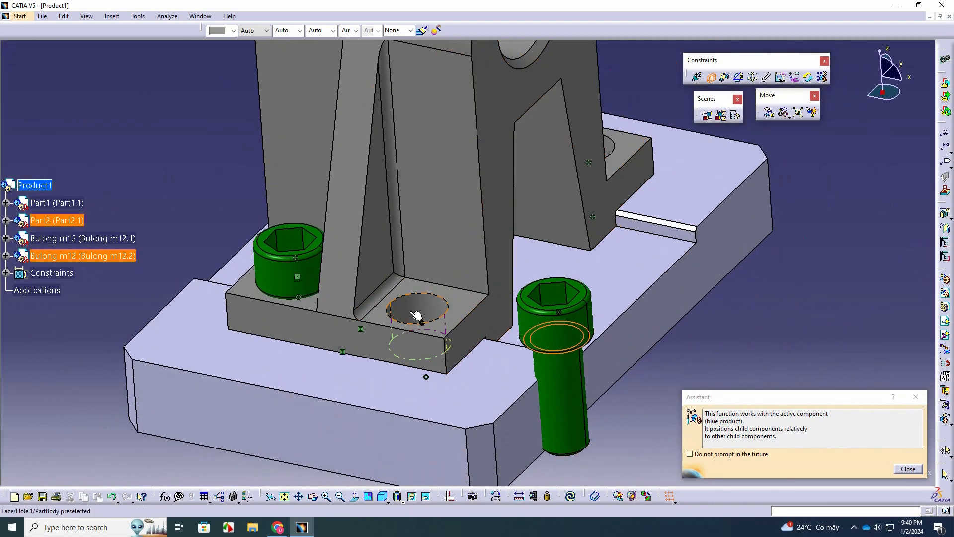
left_click(436, 307)
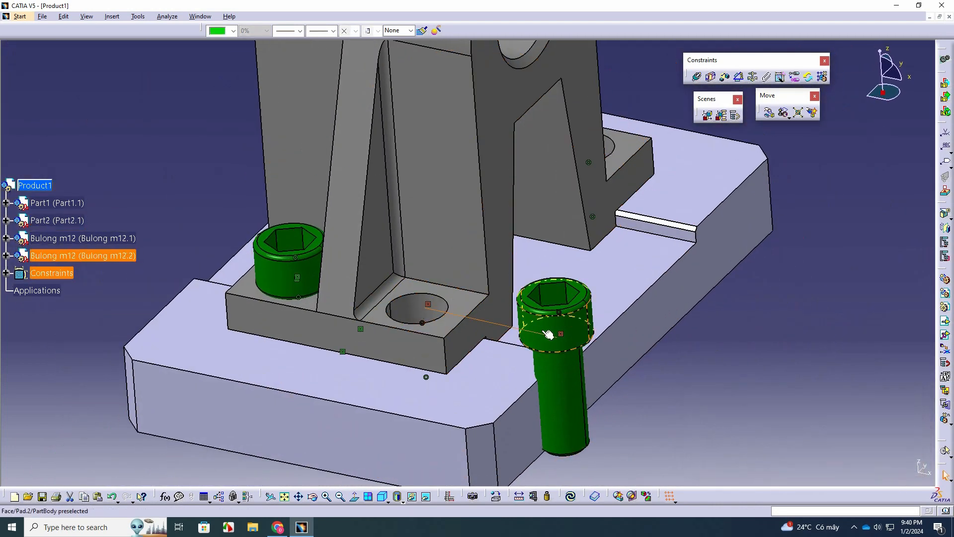
left_click(571, 495)
middle_click_drag(424, 261, 452, 343)
scroll(447, 342, "up", 1)
scroll(224, 279, "down", 1)
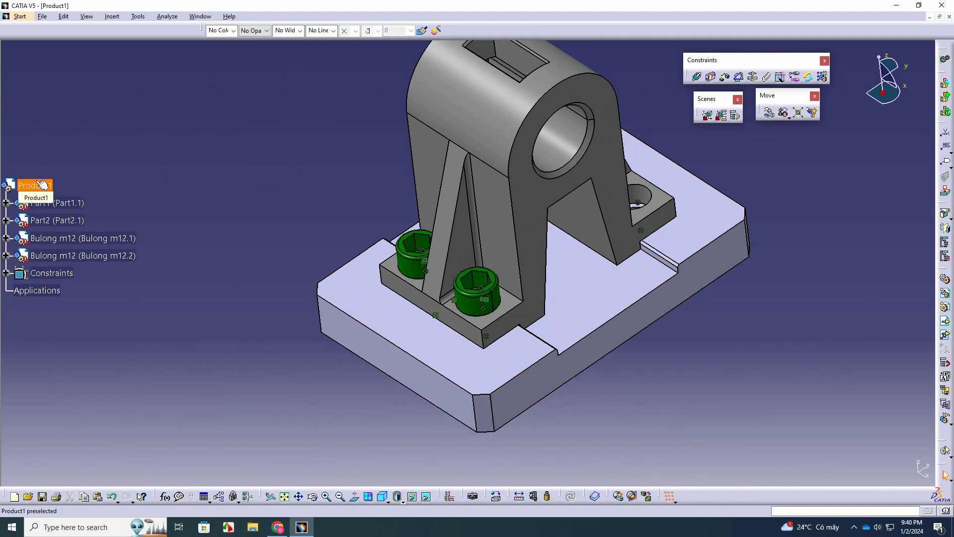
- Insert bulong m12 into Product1 once more as an existing component for the third bolt
left_click(114, 17)
left_click(133, 191)
left_click(46, 187)
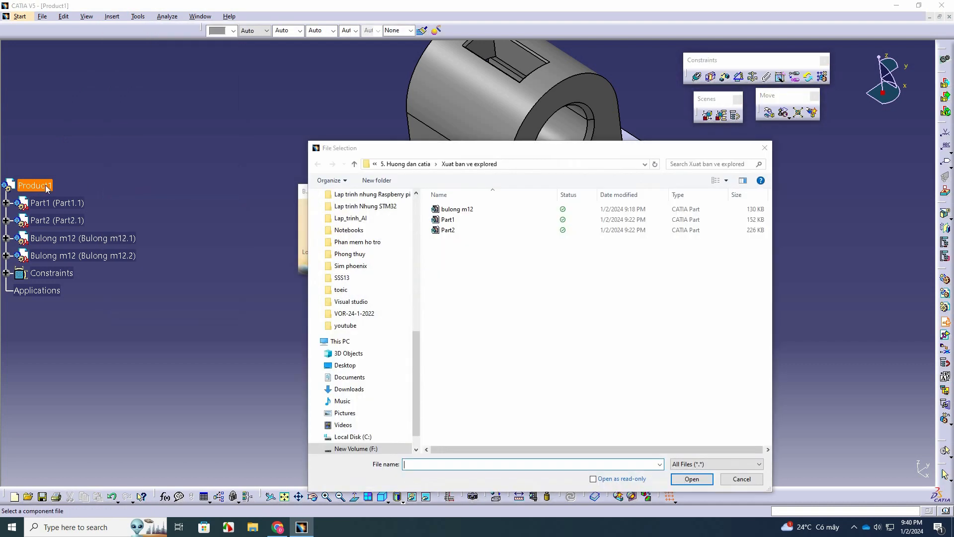
left_click(462, 209)
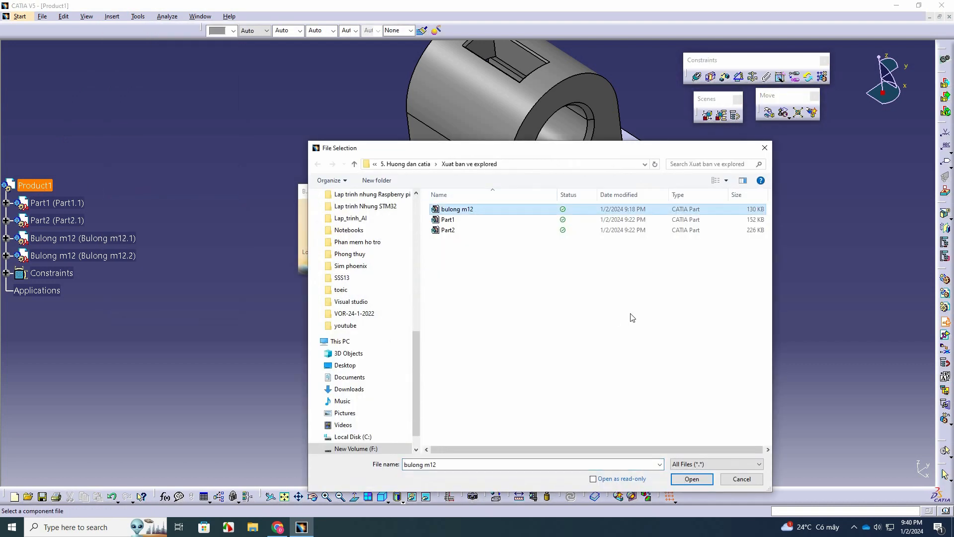
left_click(691, 478)
- Add a coincidence constraint between the third bolt's axis and the rear hole in Part2's opposite foot
middle_click_drag(348, 278, 343, 273)
middle_click_drag(249, 180, 285, 208)
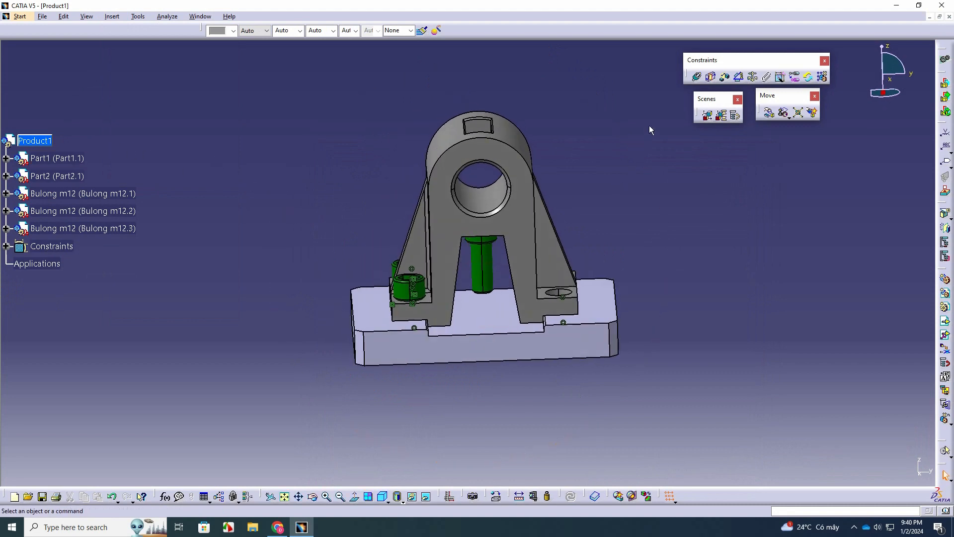
left_click(696, 79)
middle_click_drag(585, 234, 542, 307)
left_click(522, 264)
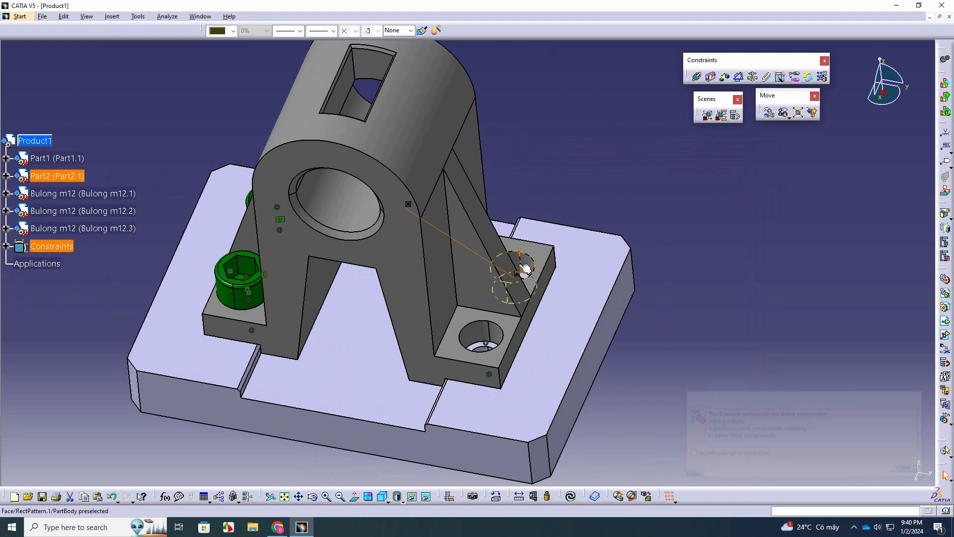
- Add a contact constraint seating the third bolt's head on the top of Part2's foot, and update the assembly
left_click(710, 77)
middle_click_drag(375, 384, 672, 254)
left_click(377, 331)
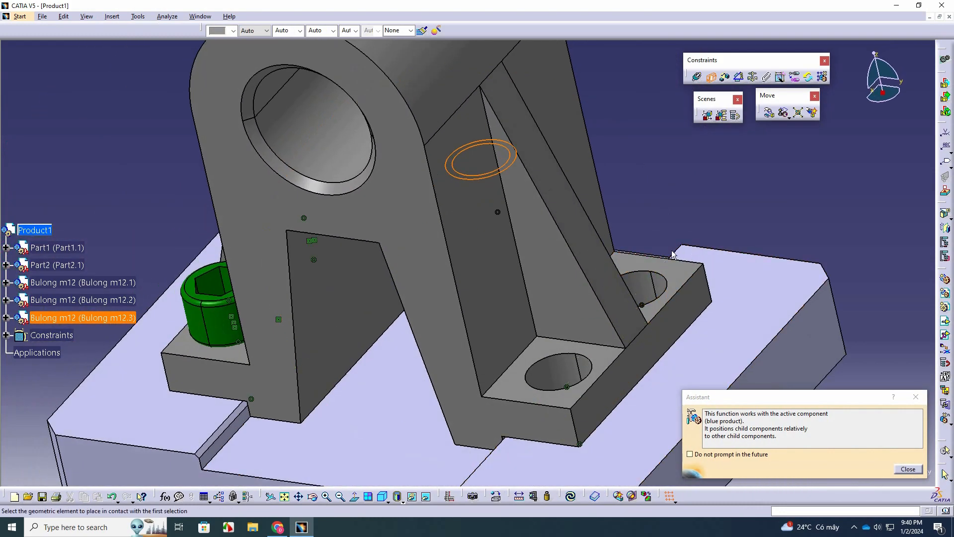
left_click(676, 271)
middle_click_drag(452, 324, 607, 143)
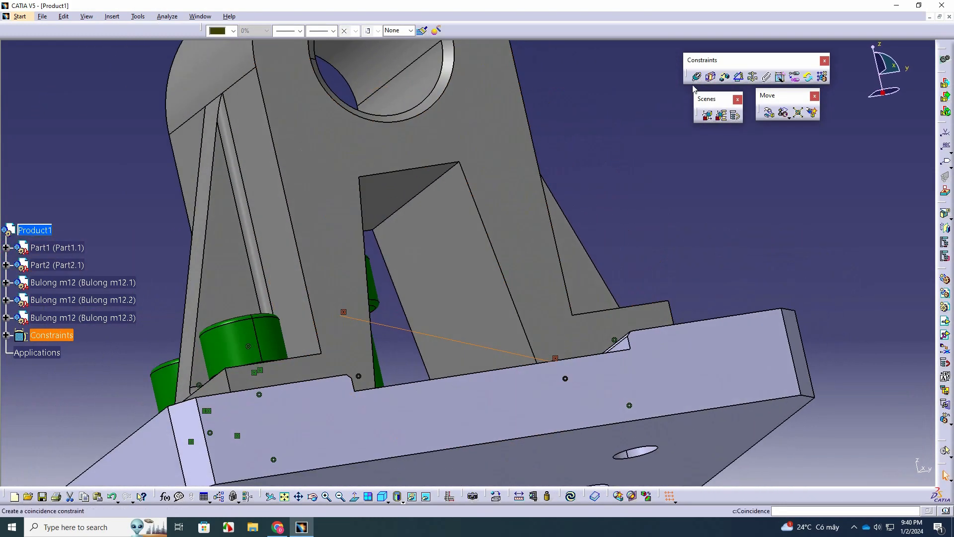
left_click(696, 76)
middle_click_drag(558, 188, 495, 327)
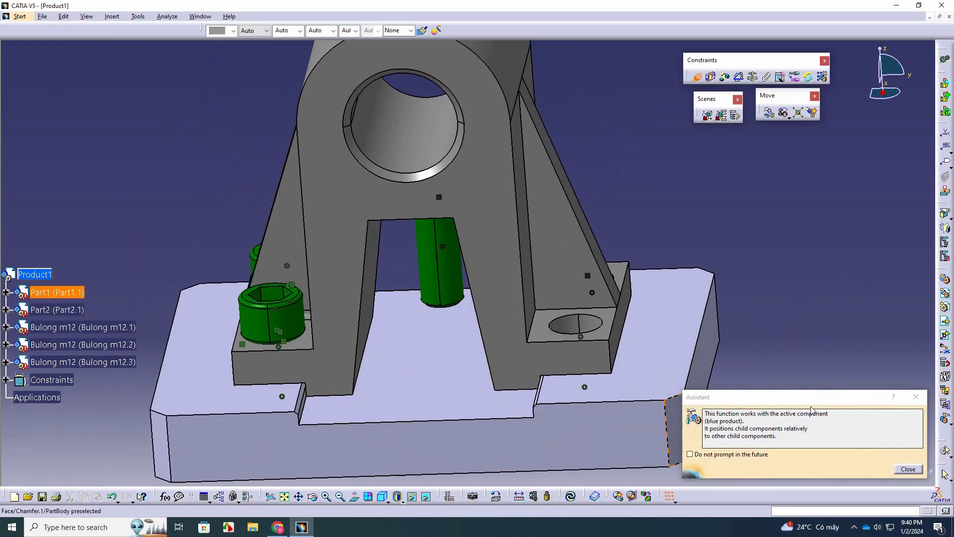
left_click(700, 78)
middle_click_drag(611, 204, 567, 236)
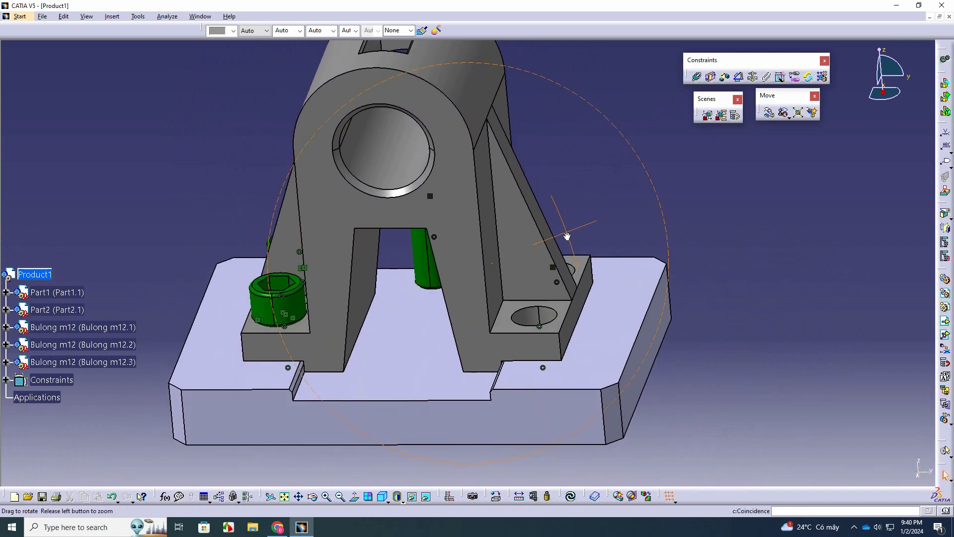
left_click(572, 498)
- Insert bulong m12 into Product1 as an existing component for the fourth bolt
middle_click_drag(592, 293, 379, 354)
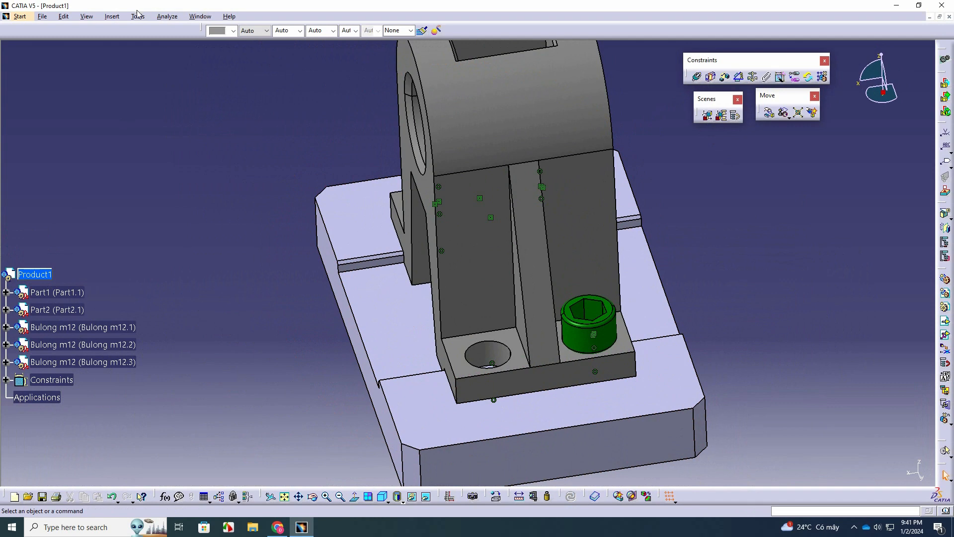
left_click(112, 17)
left_click(140, 192)
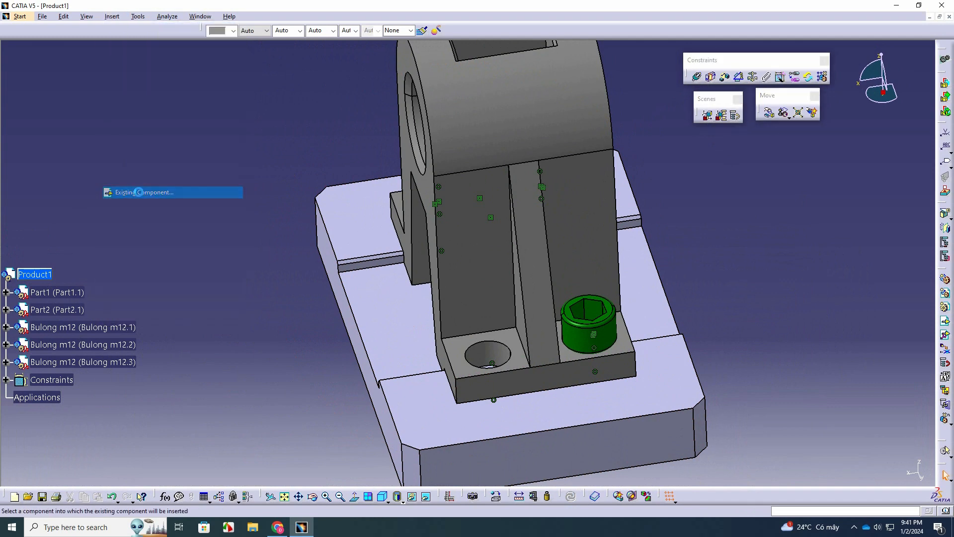
left_click(35, 274)
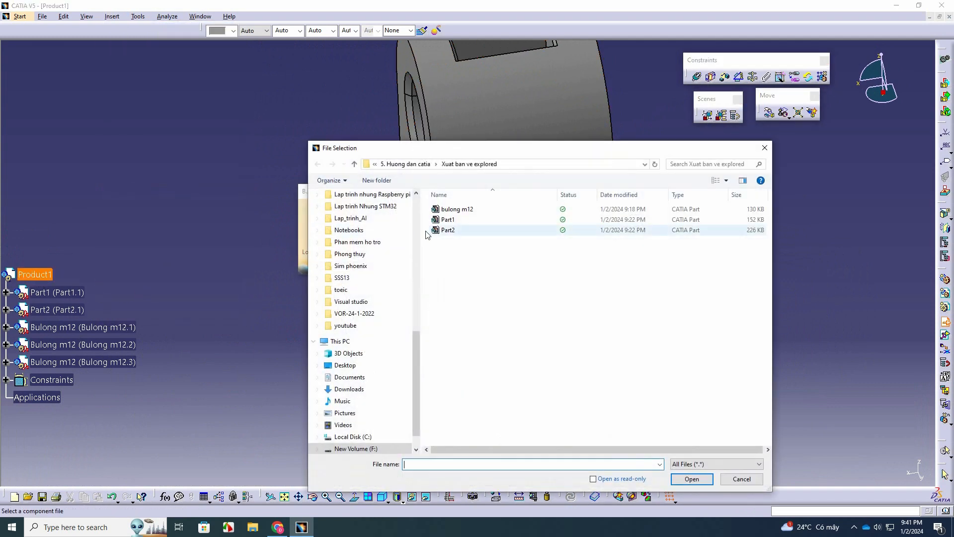
left_click(461, 209)
left_click(691, 480)
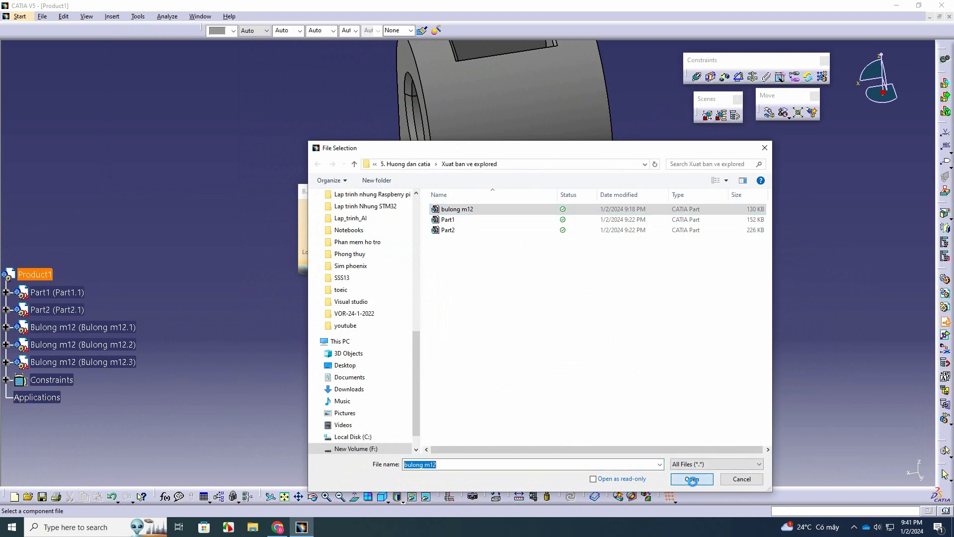
- Add a coincidence constraint between the fourth bolt's axis and the remaining empty hole in Part2's foot, and update the assembly
middle_click_drag(395, 356, 312, 326)
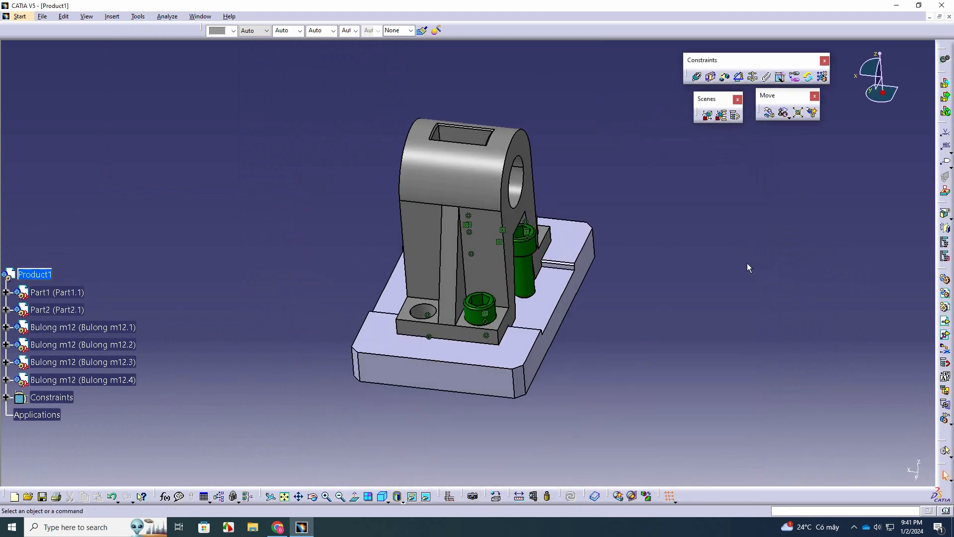
left_click(697, 78)
middle_click_drag(627, 223, 582, 186)
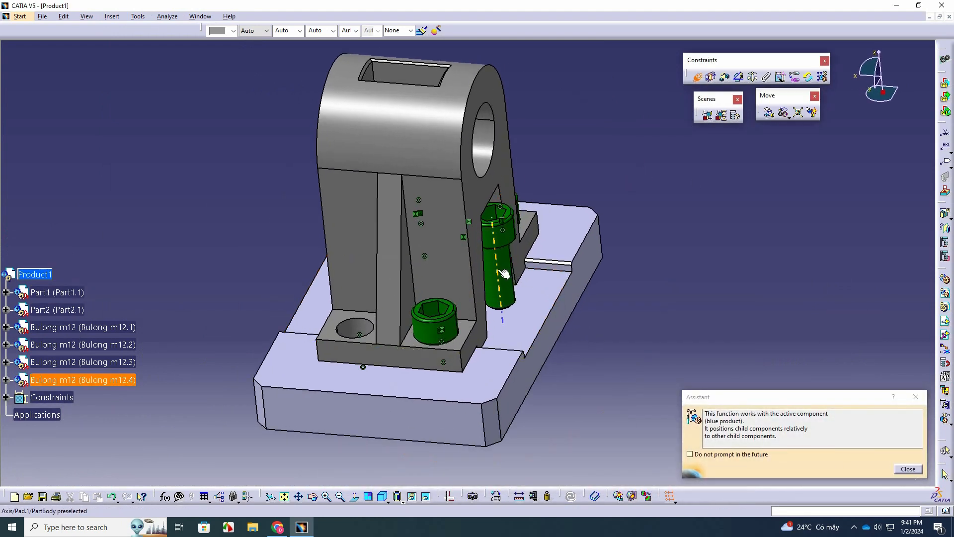
left_click(500, 270)
left_click(361, 327)
middle_click_drag(353, 327, 465, 321)
key("ctrl+u")
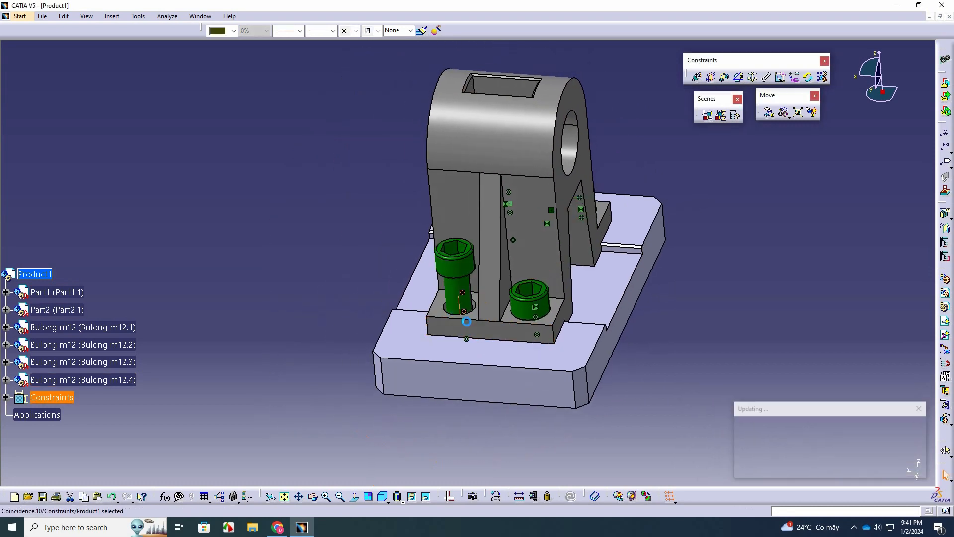
- Add a contact constraint between the underside of the fourth bolt's head and the top of Part2's foot, and update the assembly
middle_click_drag(408, 326, 663, 64)
left_click(711, 80)
middle_click_drag(580, 342, 575, 219)
middle_click_drag(582, 166, 566, 392)
left_click(578, 246)
right_click(565, 388)
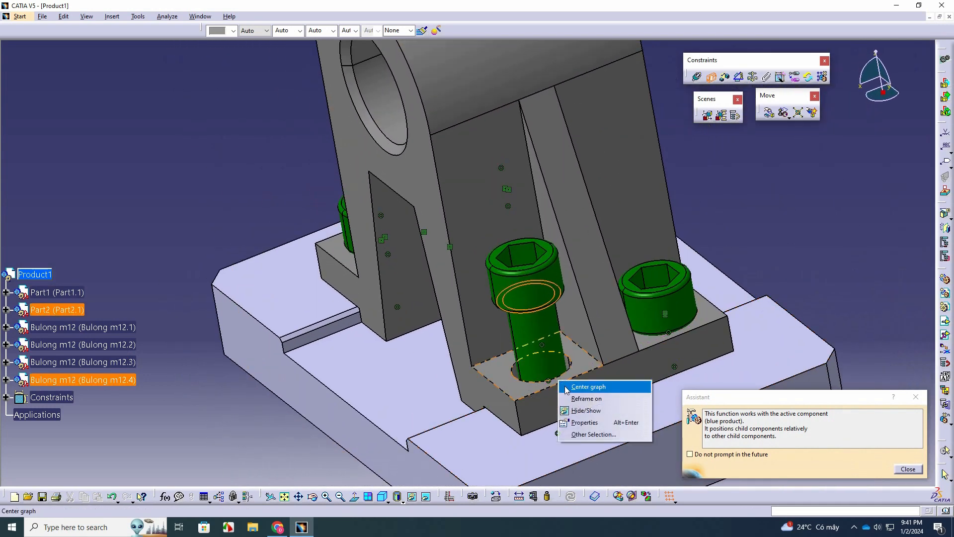
left_click(500, 368)
left_click(504, 374)
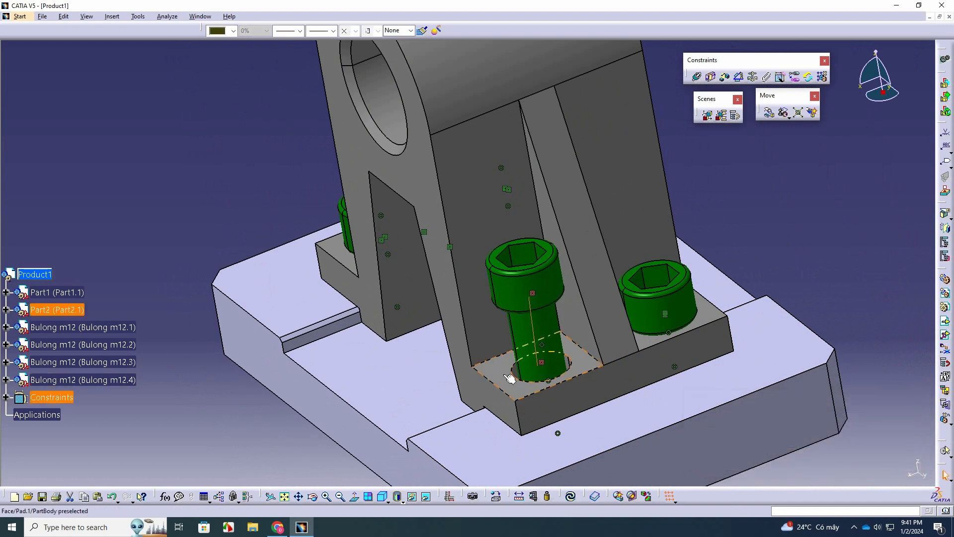
left_click(570, 495)
middle_click_drag(434, 364, 522, 347)
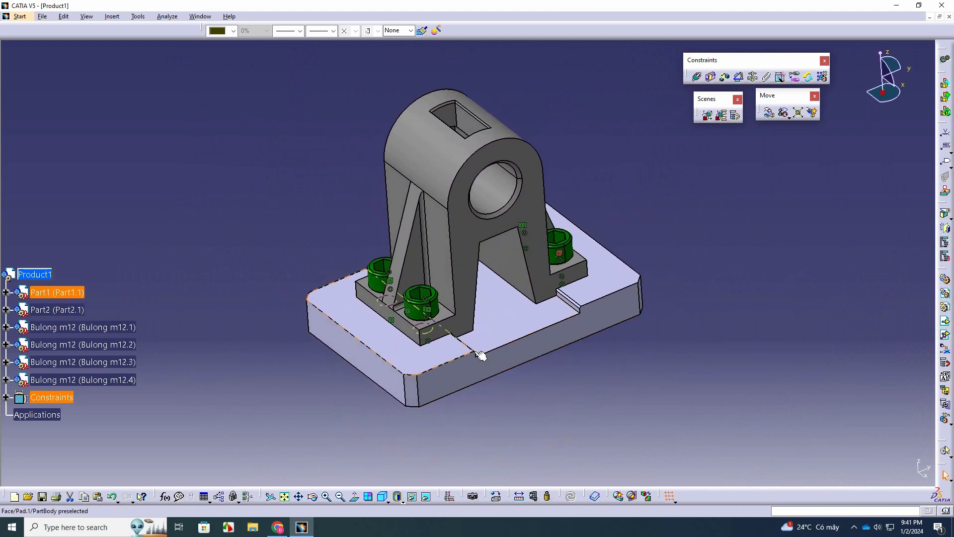
- Try lifting Part2 and the bolts off the base plate with the compass, and update the assembly to restore their constrained positions
left_click(45, 273)
left_click(725, 163)
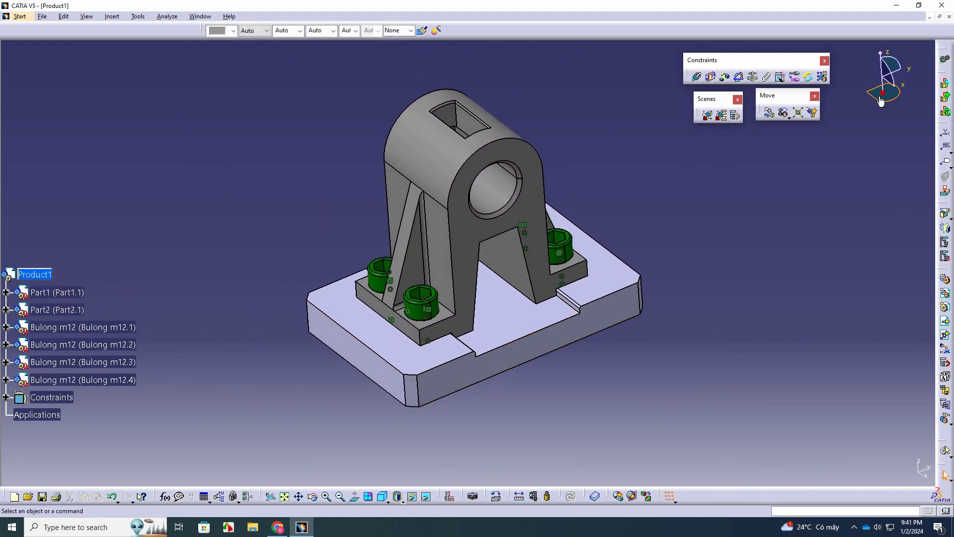
left_click_drag(884, 93, 414, 227)
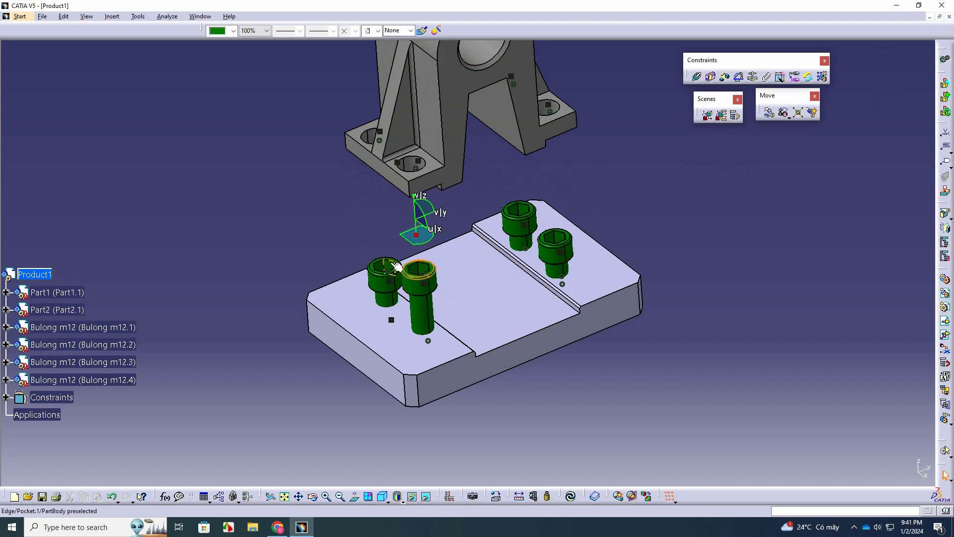
left_click(385, 286)
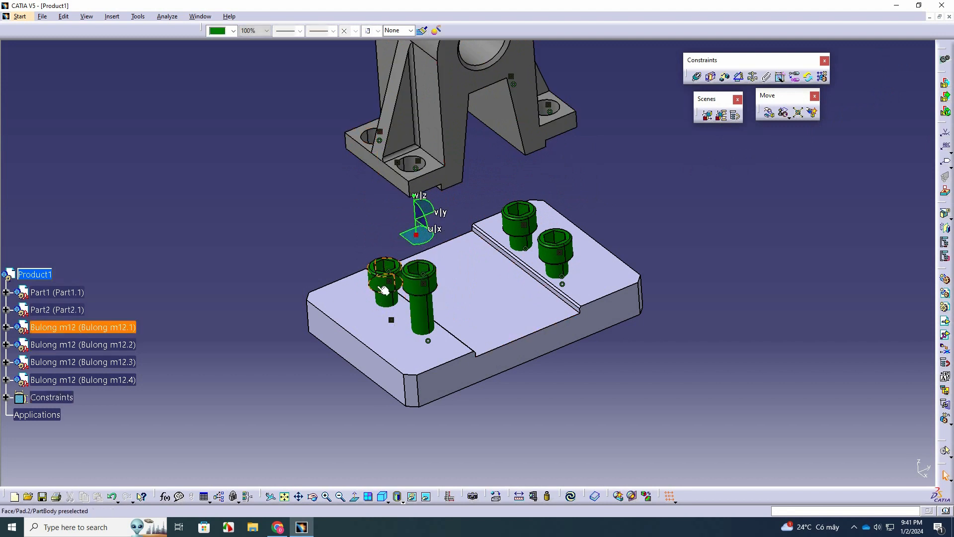
left_click_drag(416, 220, 700, 212)
left_click(469, 199)
middle_click_drag(567, 238, 462, 293)
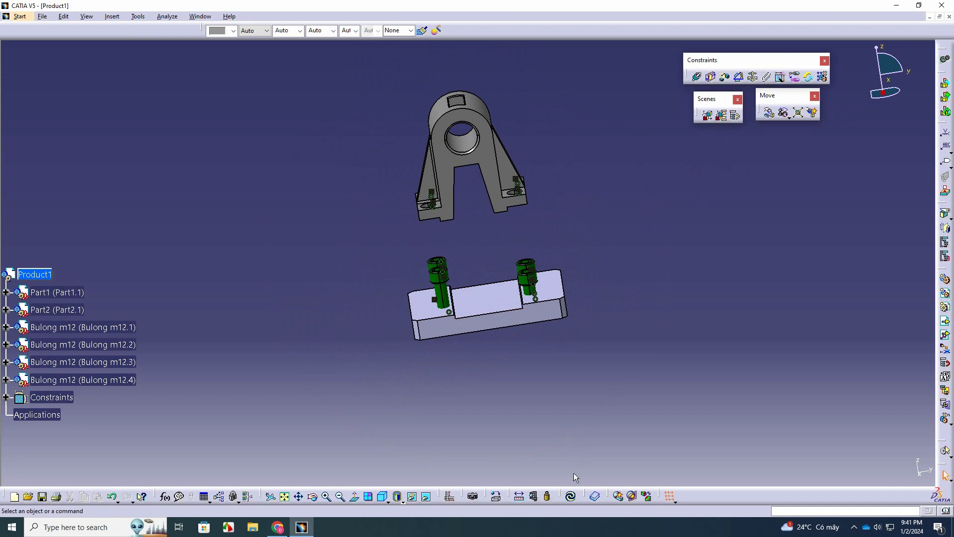
left_click(570, 495)
middle_click_drag(397, 331, 278, 341)
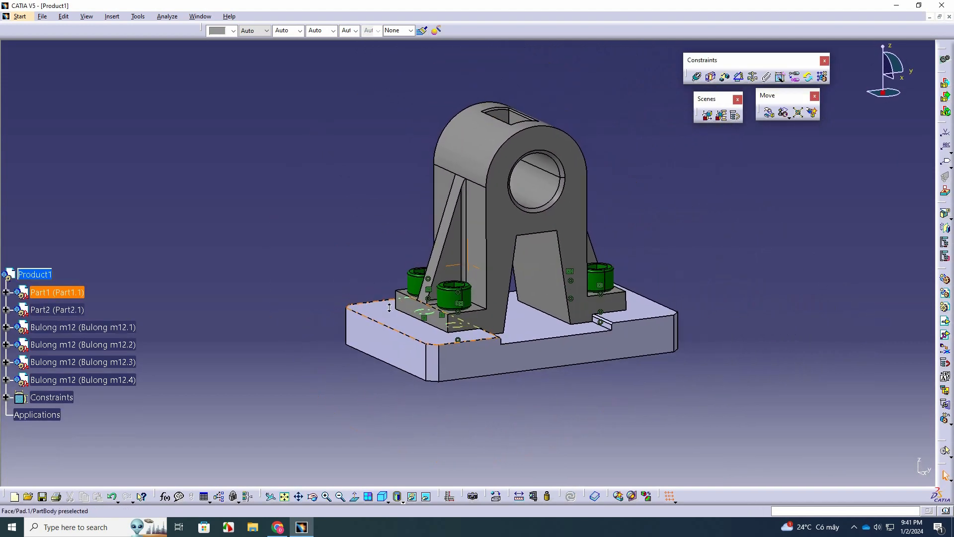
- Hide the assembly's Constraints group
scroll(260, 339, "down", 2)
middle_click_drag(422, 279, 502, 292)
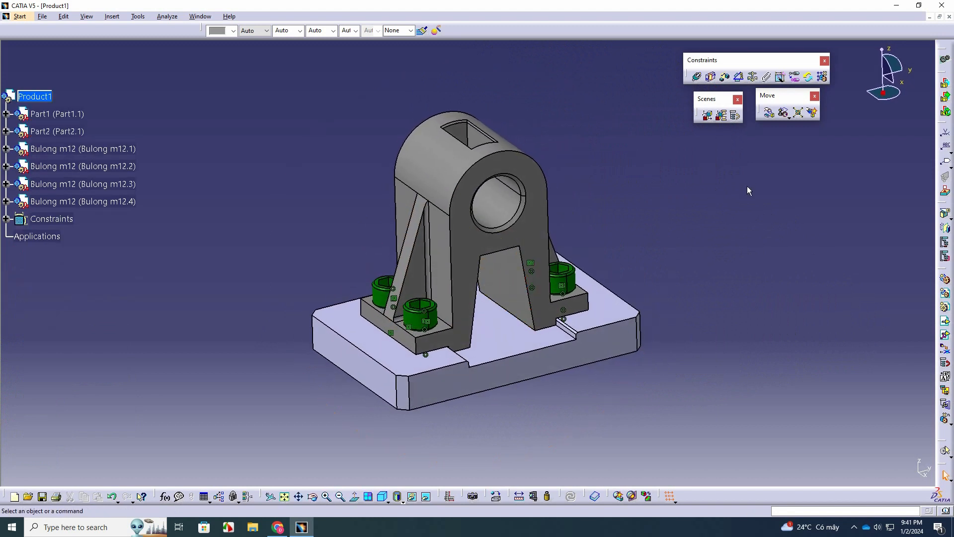
right_click(54, 226)
left_click(74, 252)
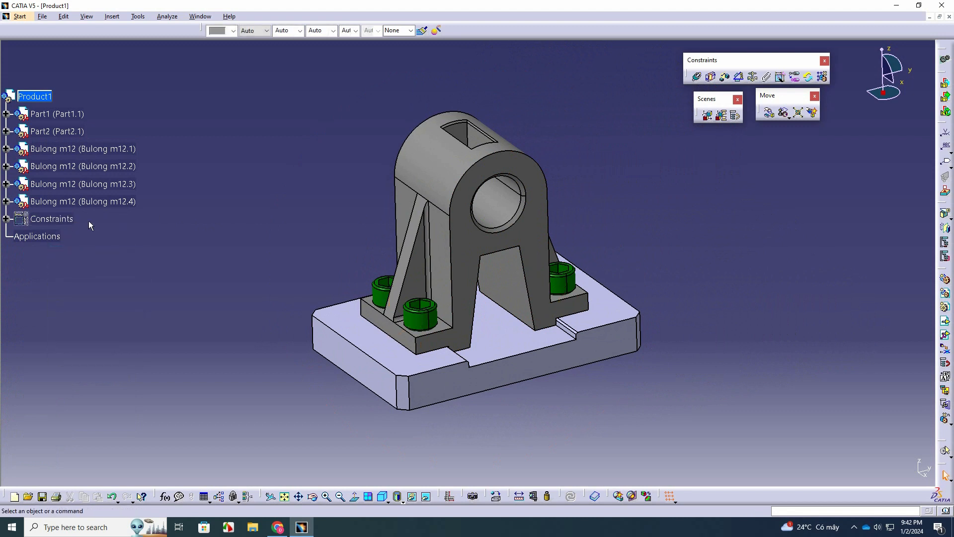
- Explode Product1 in 3D at all levels and accept the modification of the product positions
middle_click_drag(589, 323, 592, 314)
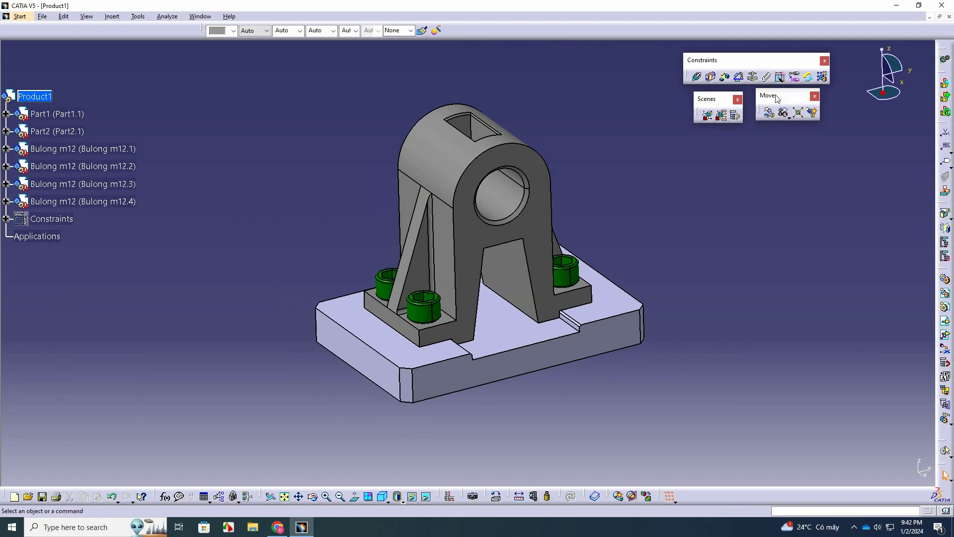
left_click(799, 114)
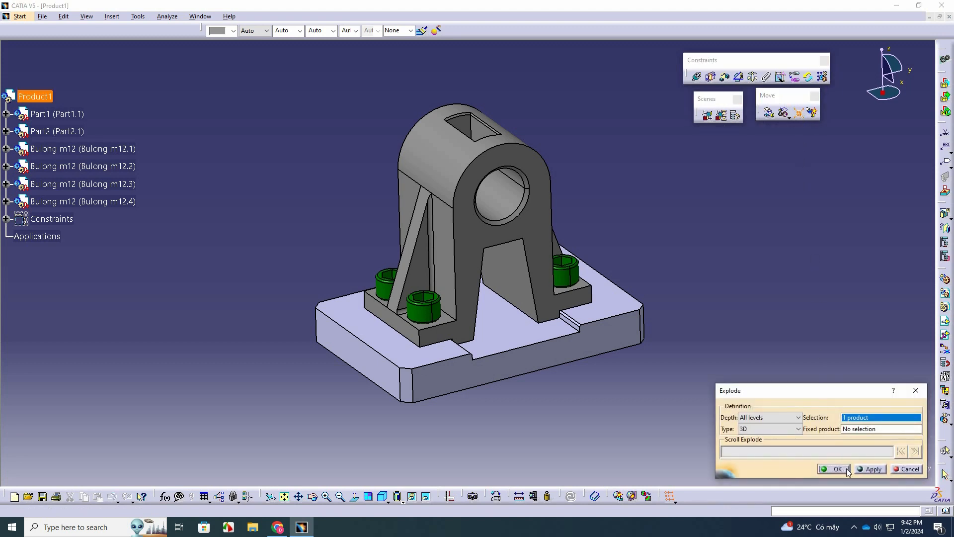
left_click(859, 469)
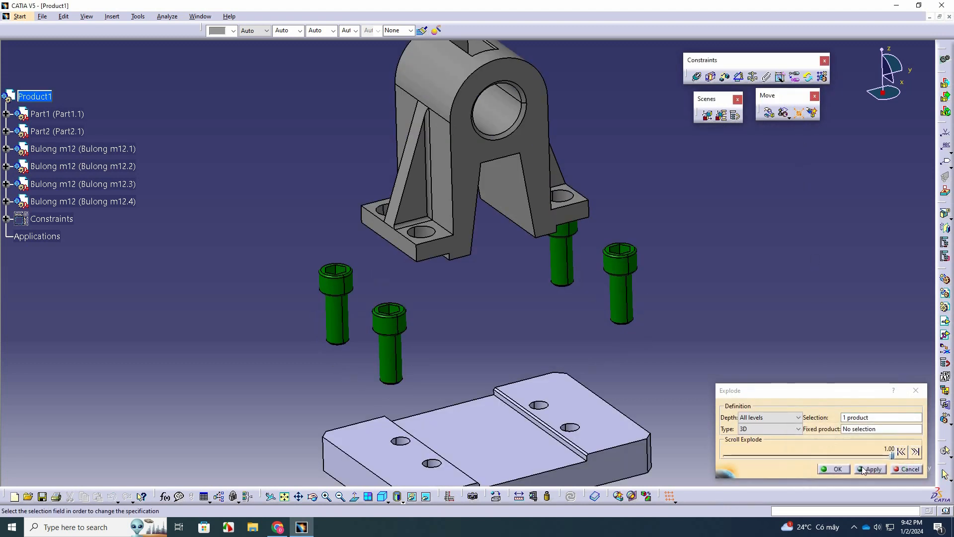
left_click(844, 469)
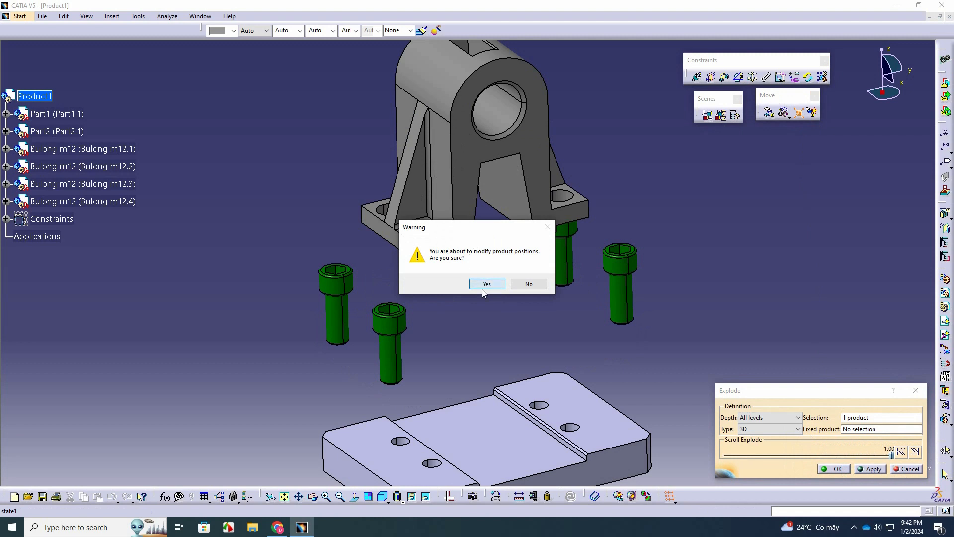
left_click(487, 285)
middle_click_drag(565, 246, 589, 255)
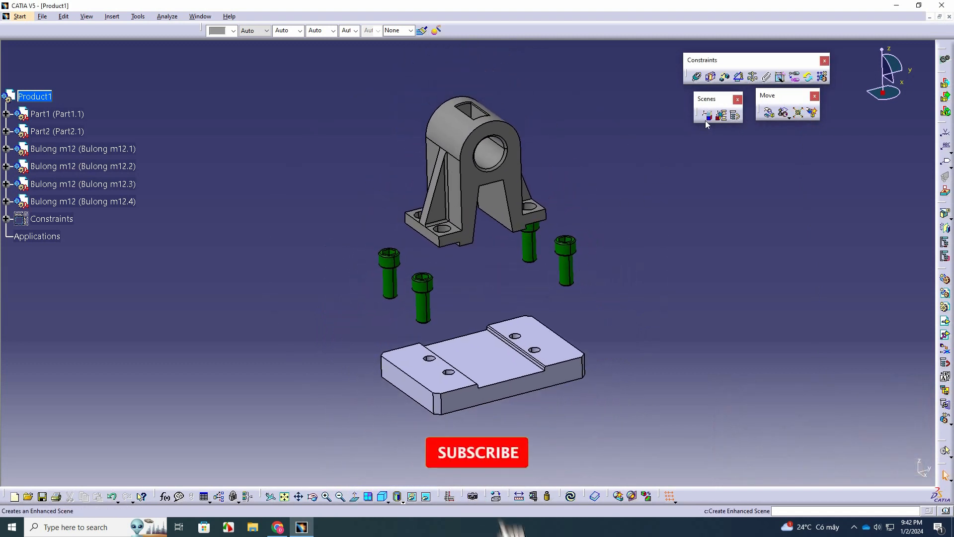
- Update the exploded assembly to return all components to their constrained positions
mouse_move(590, 299)
middle_mouse_down()
mouse_move(409, 305)
mouse_move(585, 296)
middle_mouse_up()
middle_click_drag(514, 322, 480, 328)
scroll(527, 363, "down", 2)
middle_click_drag(530, 364, 611, 374)
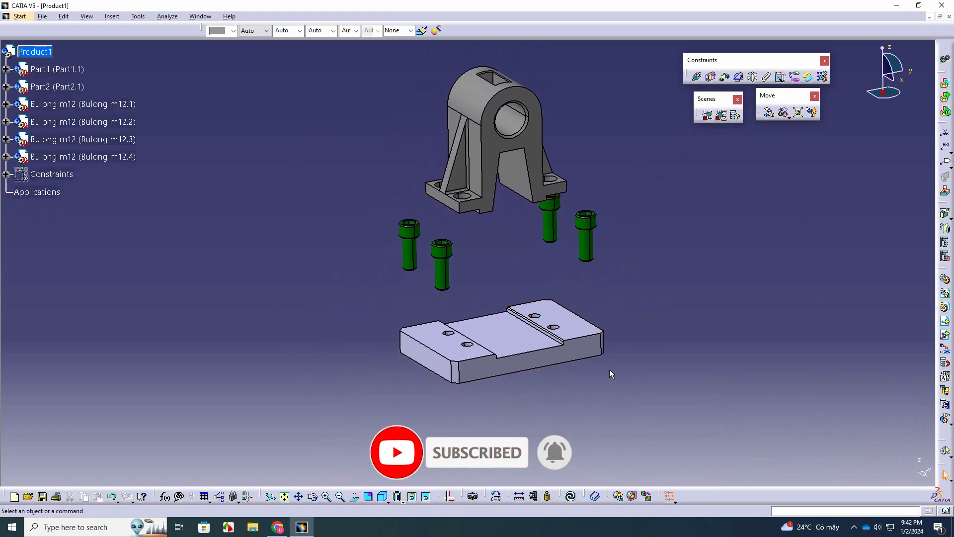
left_click(570, 494)
- Create an enhanced scene with automatic naming and Partial overload mode
scroll(577, 299, "up", 2)
middle_click_drag(576, 299, 592, 343)
left_click(706, 117)
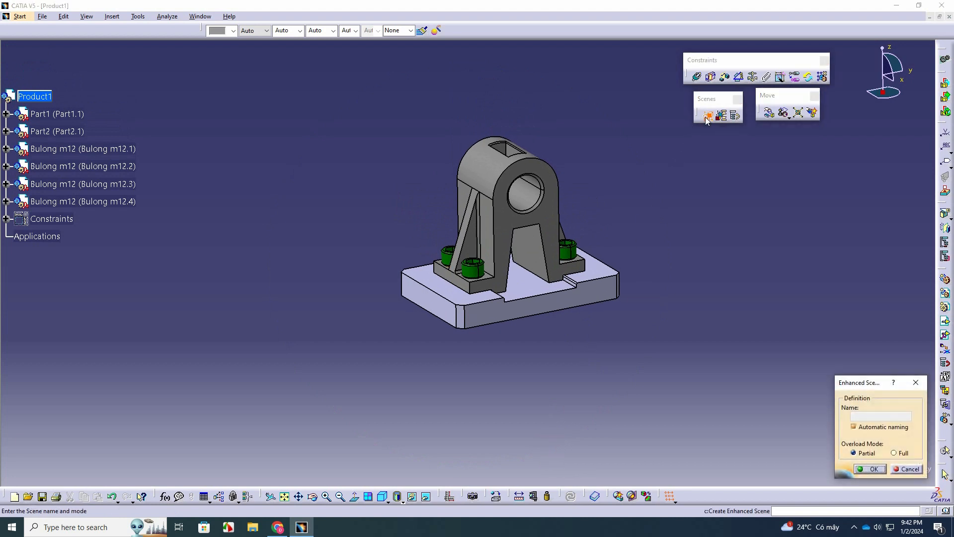
left_click(868, 469)
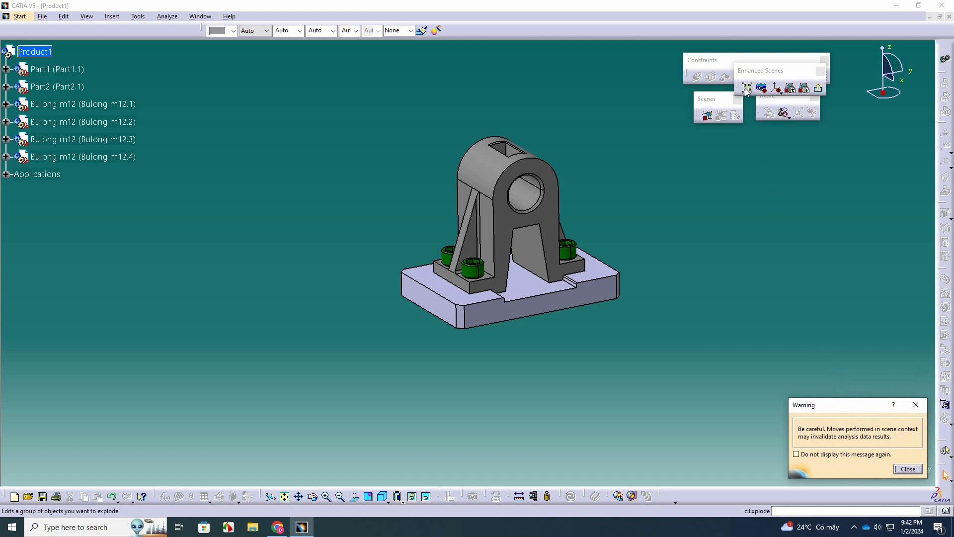
- Explode Product1 in 3D at all levels inside the scene, and exit the scene
left_click(908, 468)
left_click(869, 469)
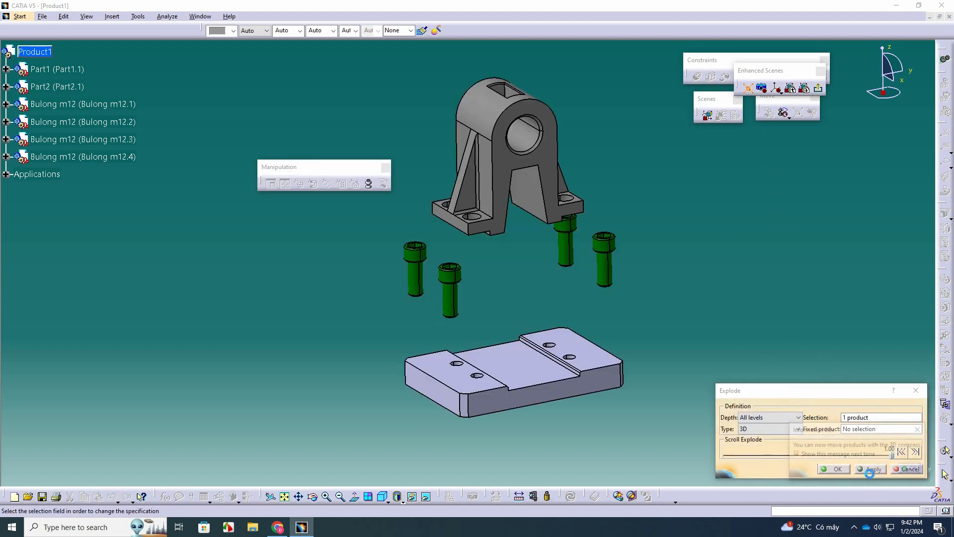
left_click(899, 471)
left_click(908, 469)
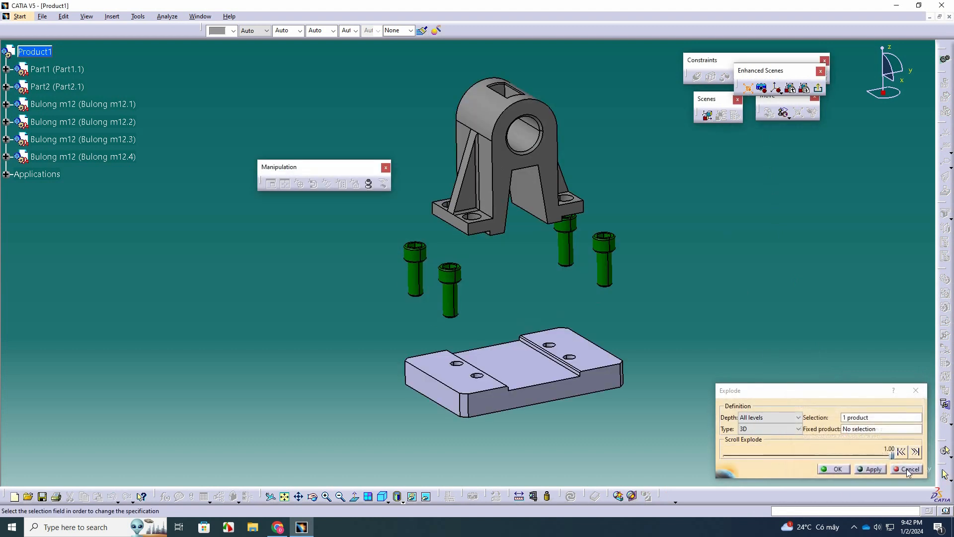
left_click(838, 469)
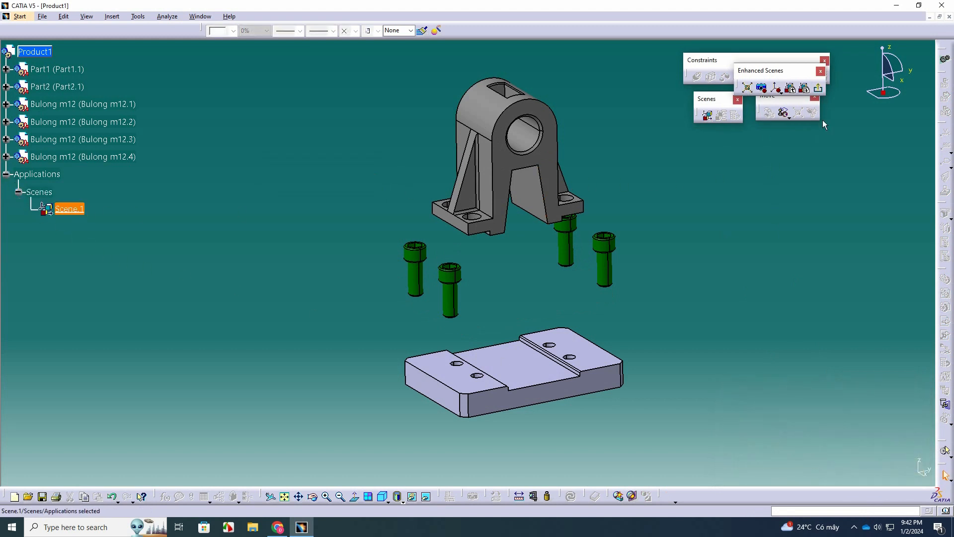
left_click(818, 90)
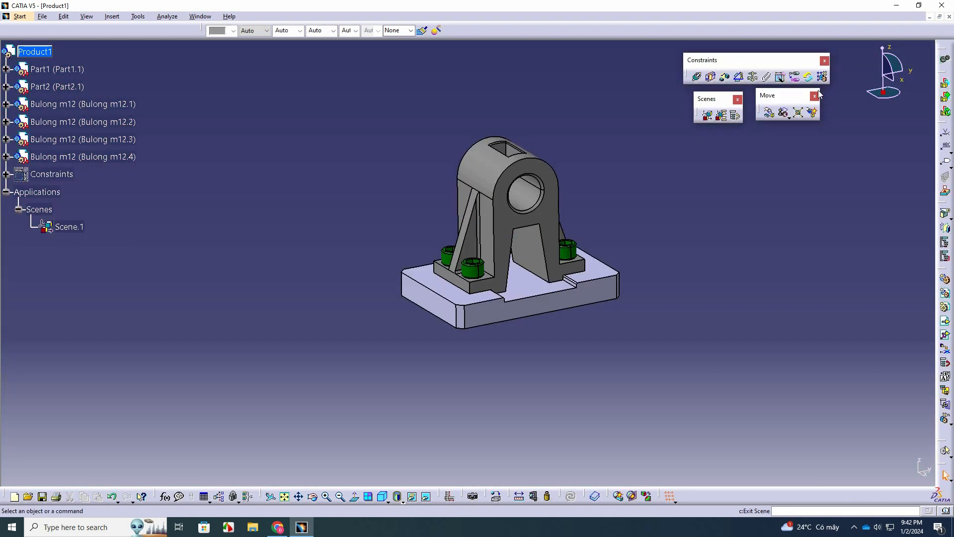
- Start a new document of type Drawing
left_click(62, 227)
left_click(632, 158)
left_click(42, 17)
left_click(48, 28)
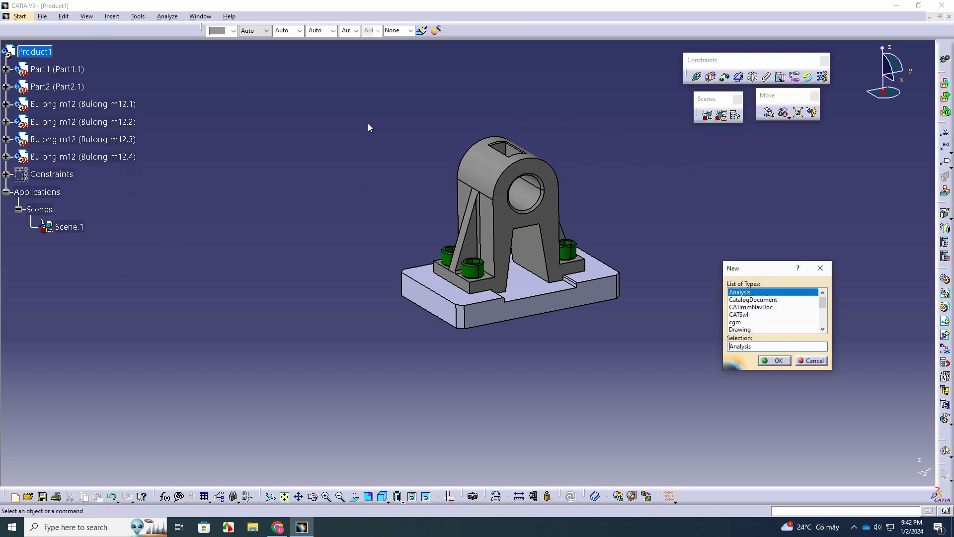
left_click(736, 329)
left_click(777, 361)
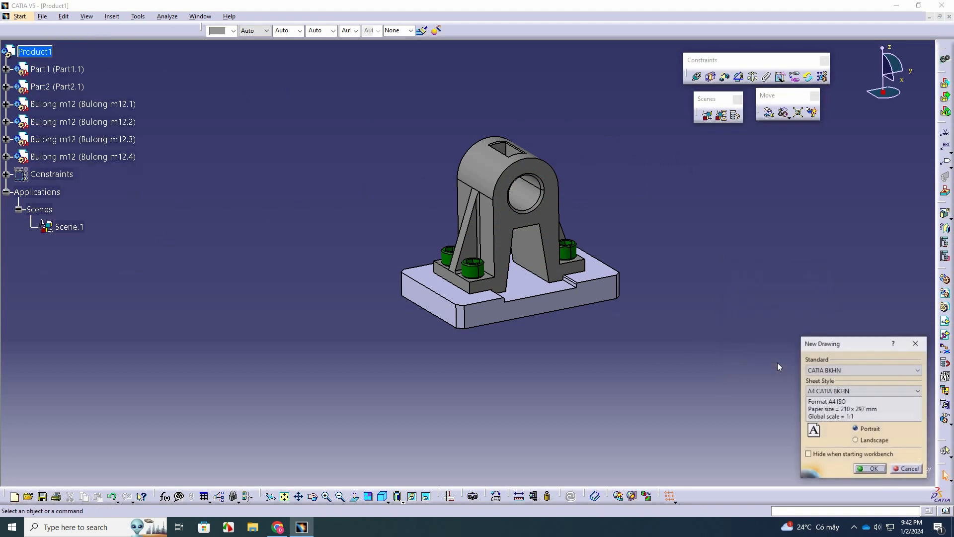
- Create the drawing with the CATIA BKHN standard, the A0 CATIA BKHN sheet style and portrait orientation
left_click(817, 370)
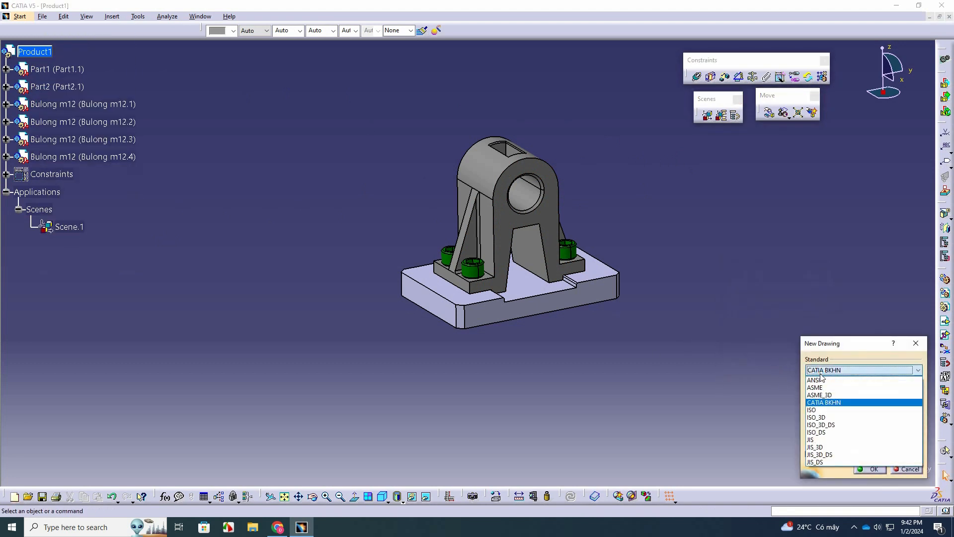
left_click(822, 411)
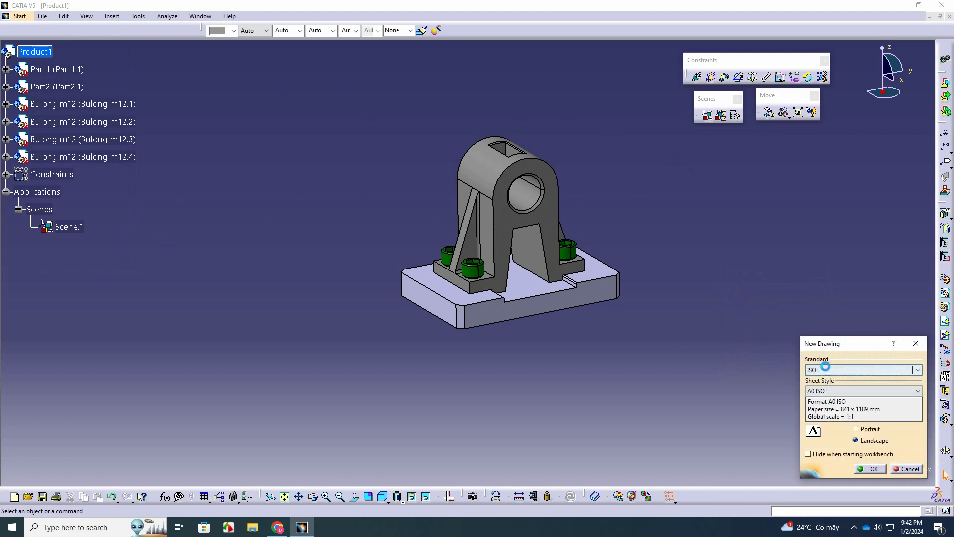
left_click(827, 370)
left_click(828, 403)
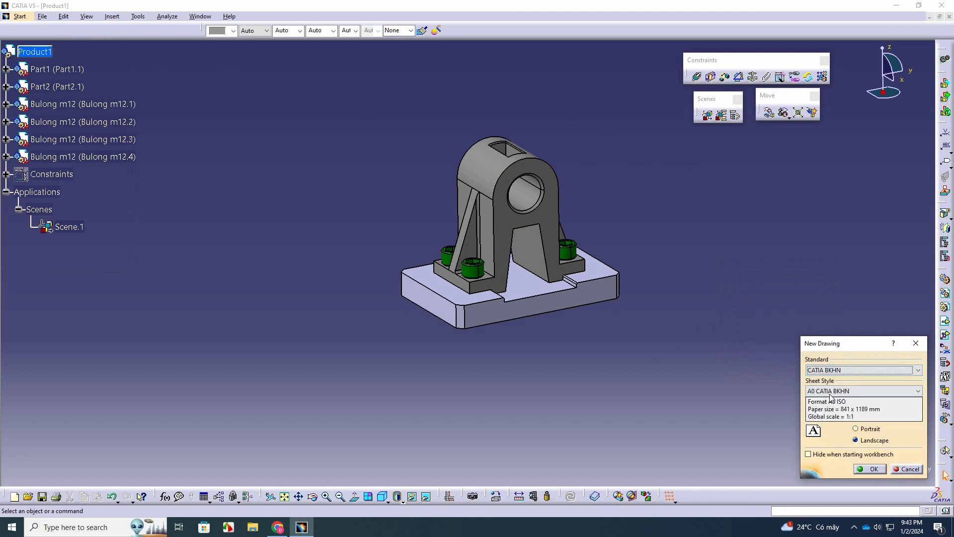
left_click(832, 391)
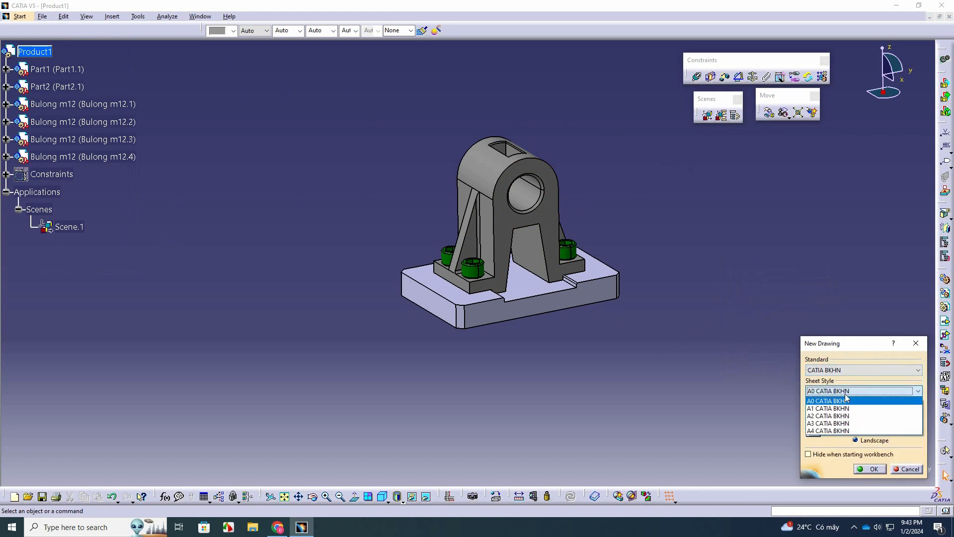
left_click(833, 401)
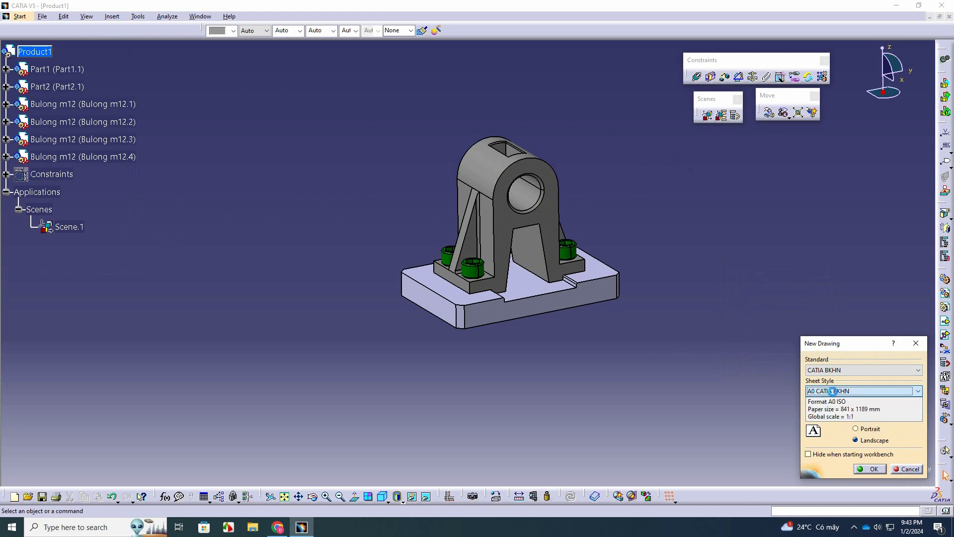
left_click(865, 428)
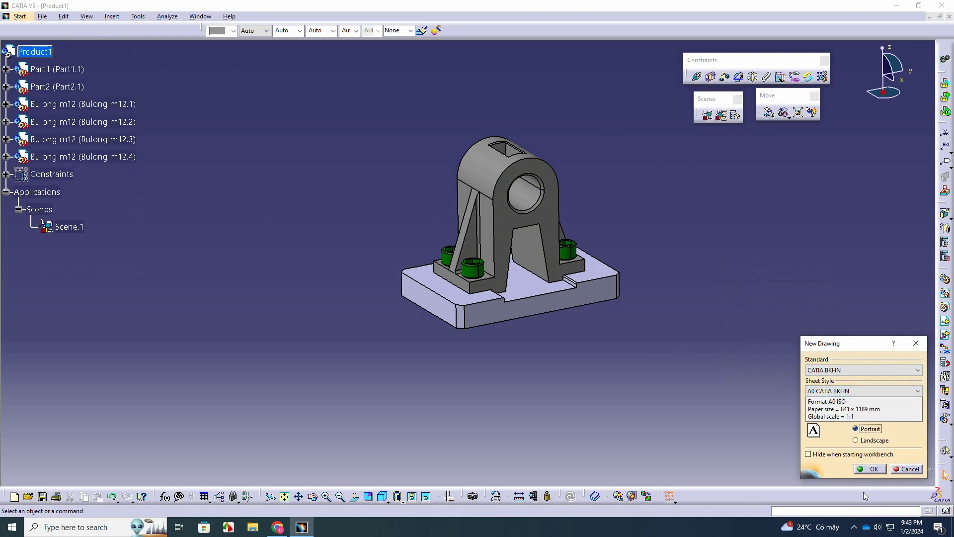
left_click(872, 468)
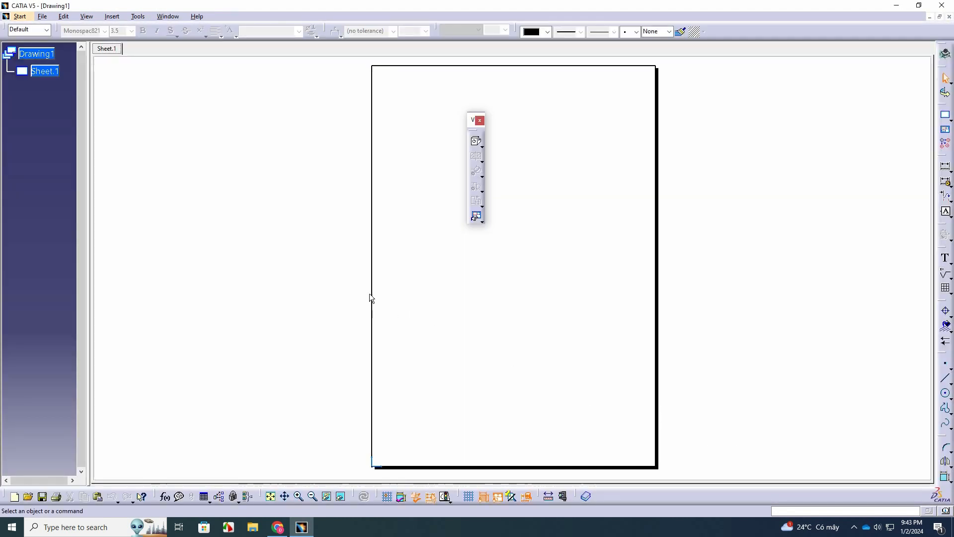
left_click(476, 143)
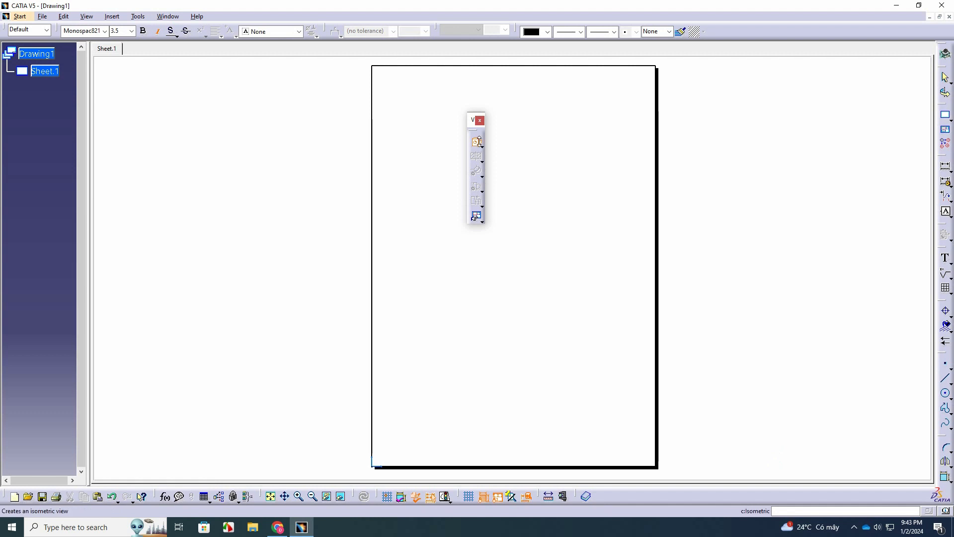
left_click(482, 146)
left_click(494, 152)
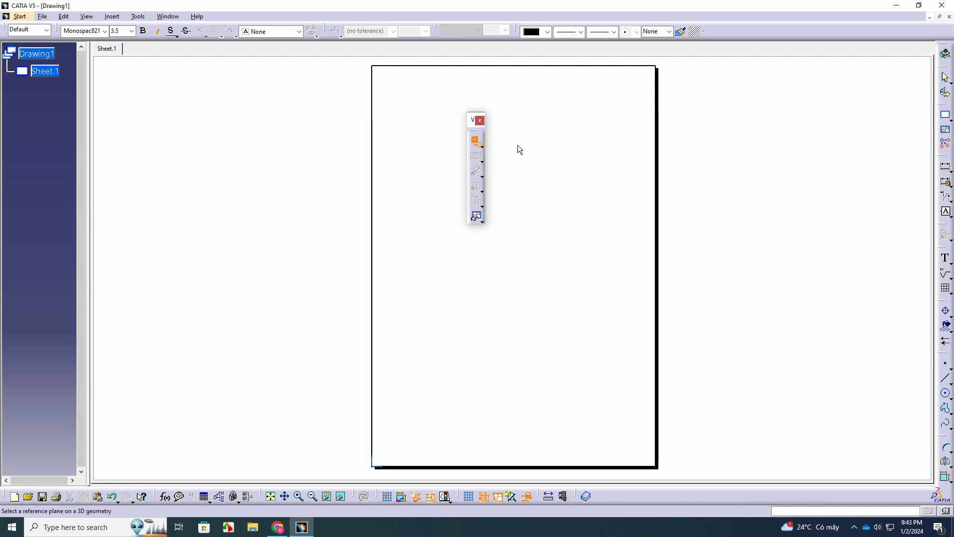
left_click(478, 145)
left_click(480, 146)
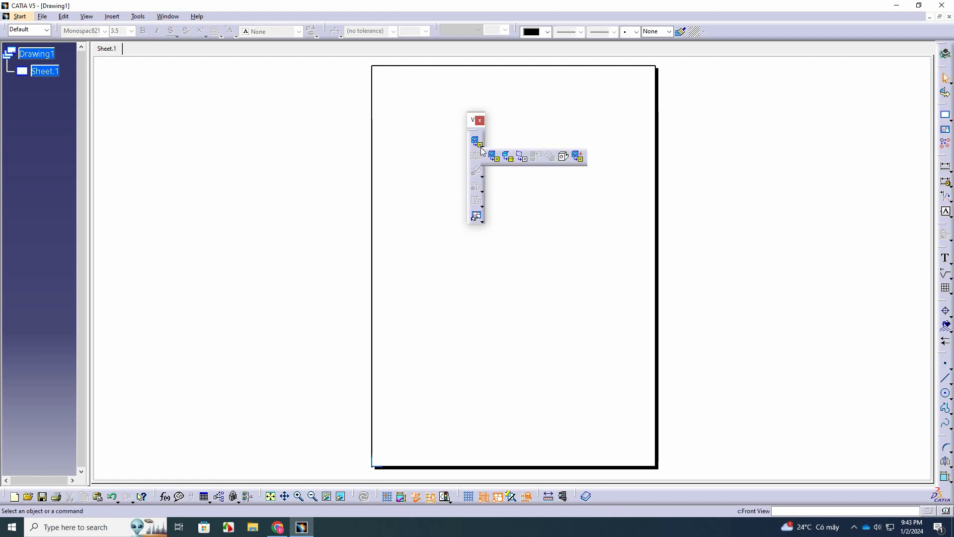
left_click(564, 158)
mouse_move(695, 75)
left_mouse_down()
mouse_move(736, 38)
mouse_move(565, 119)
left_mouse_up()
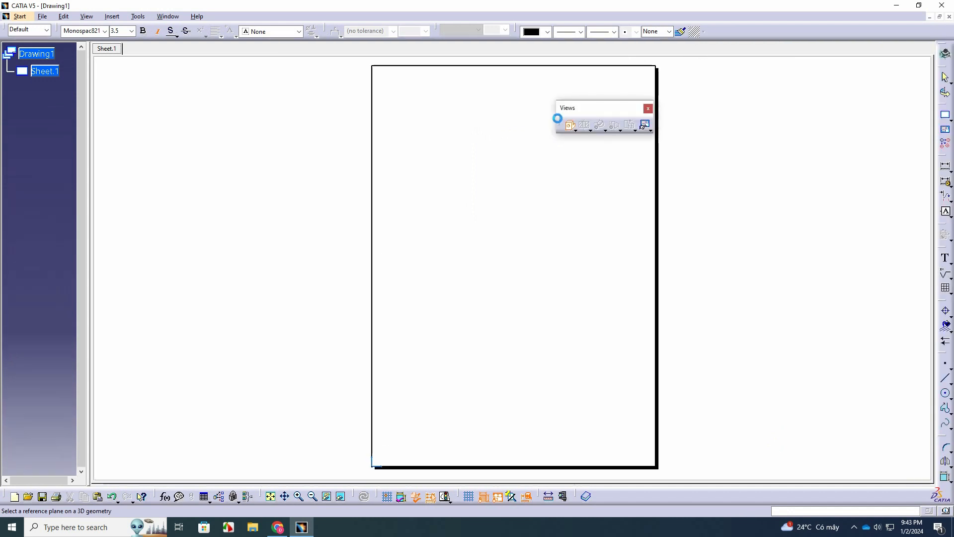
right_click(669, 495)
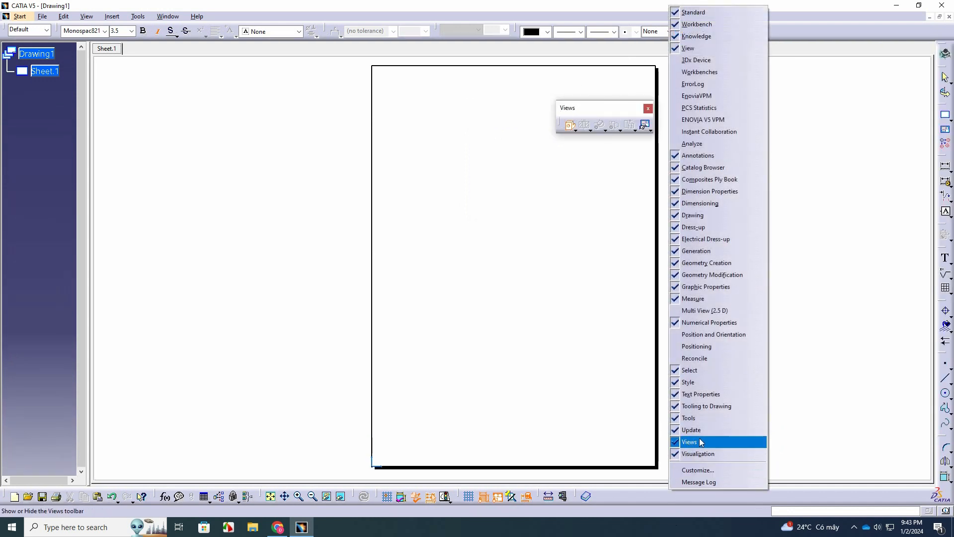
left_click(522, 181)
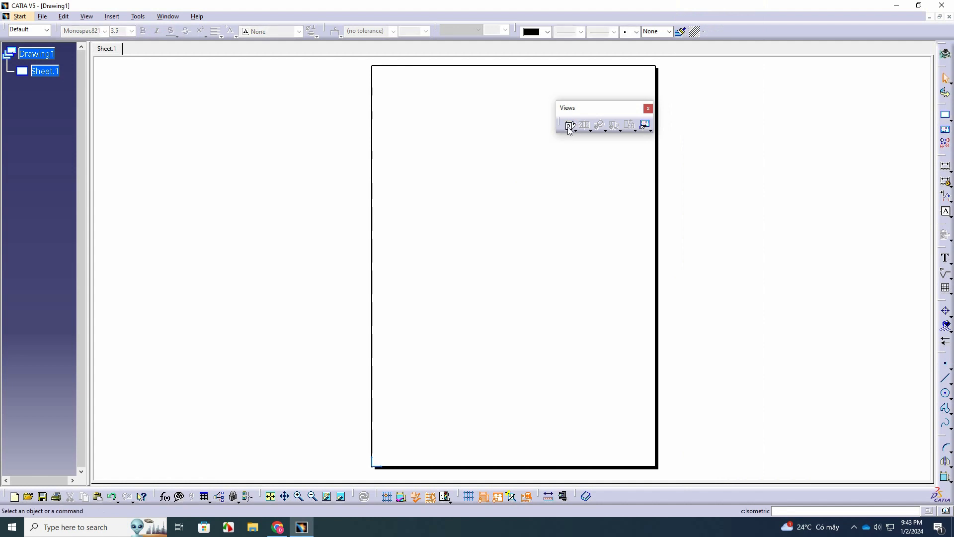
- Create an isometric view of the exploded Scene.1 from Product1 and place it on Sheet.1
left_click(569, 127)
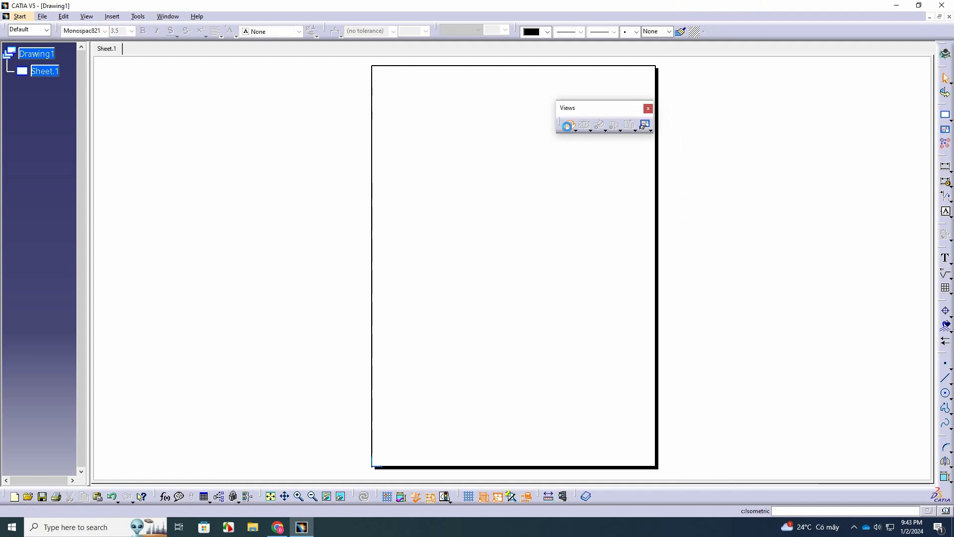
left_click(169, 18)
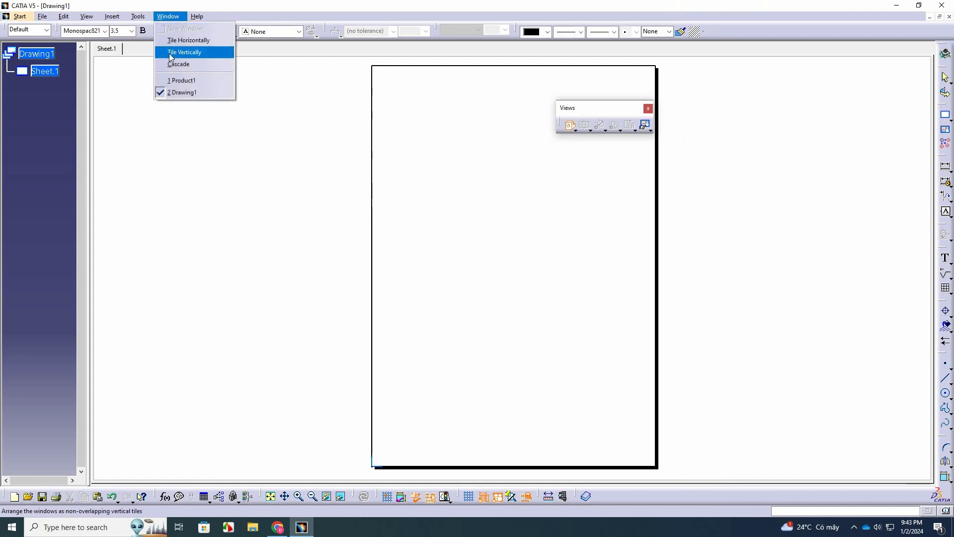
left_click(205, 82)
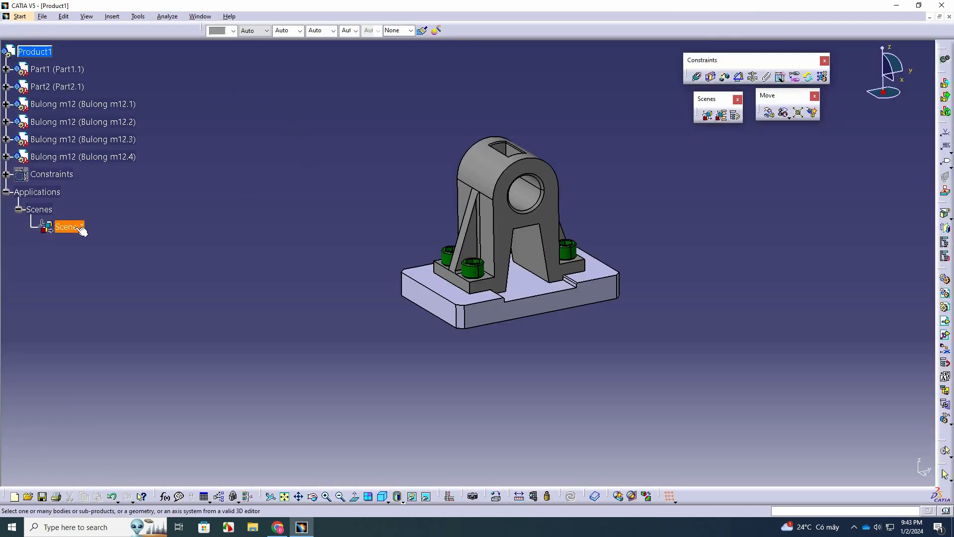
left_click(503, 229)
left_click(380, 262)
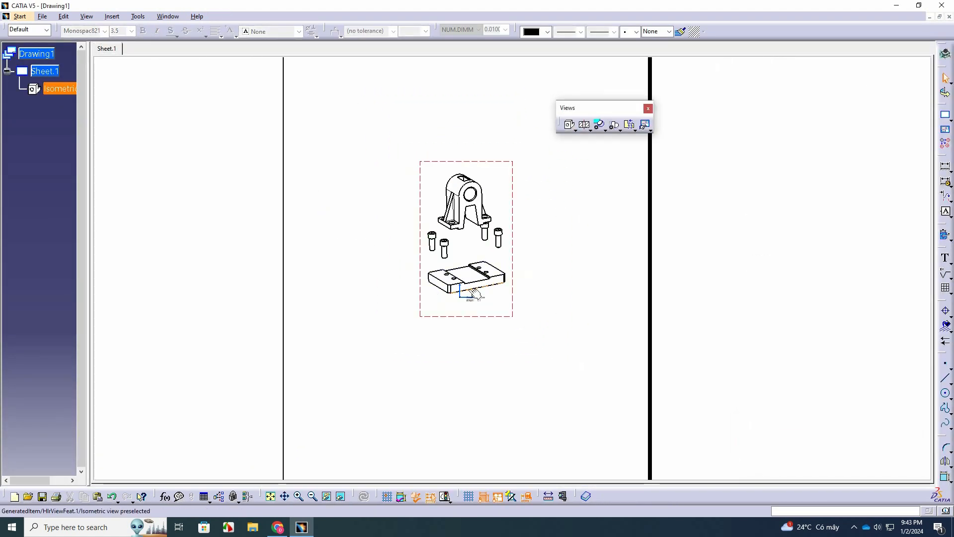
left_click(484, 301)
left_click(484, 312)
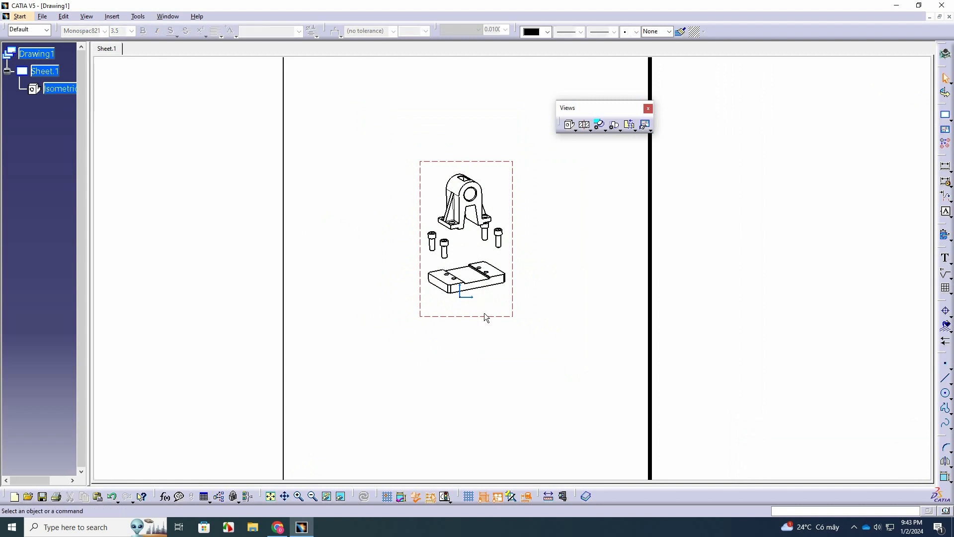
- Set the isometric view's generation mode to Raster in its properties and open the generation mode options
middle_click_drag(484, 312, 434, 314)
right_click(464, 139)
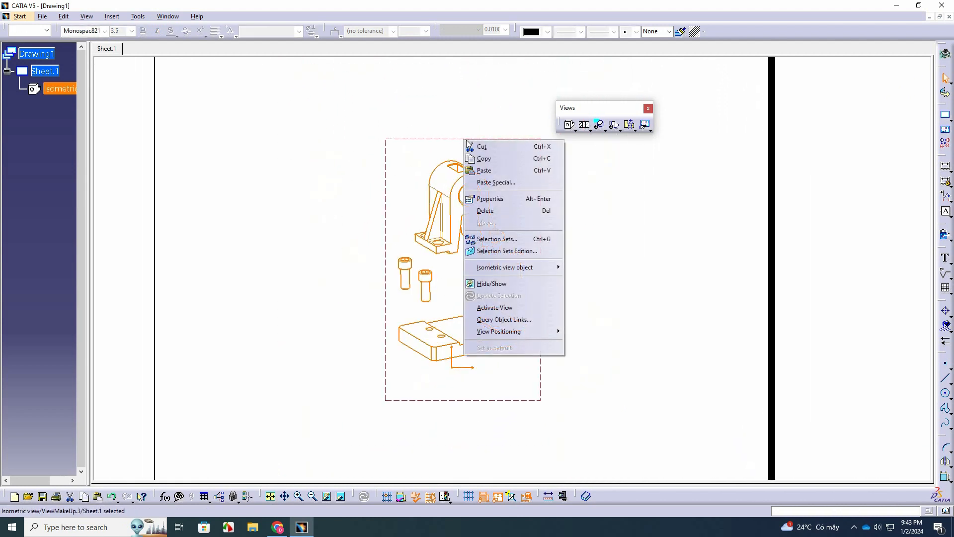
left_click(492, 199)
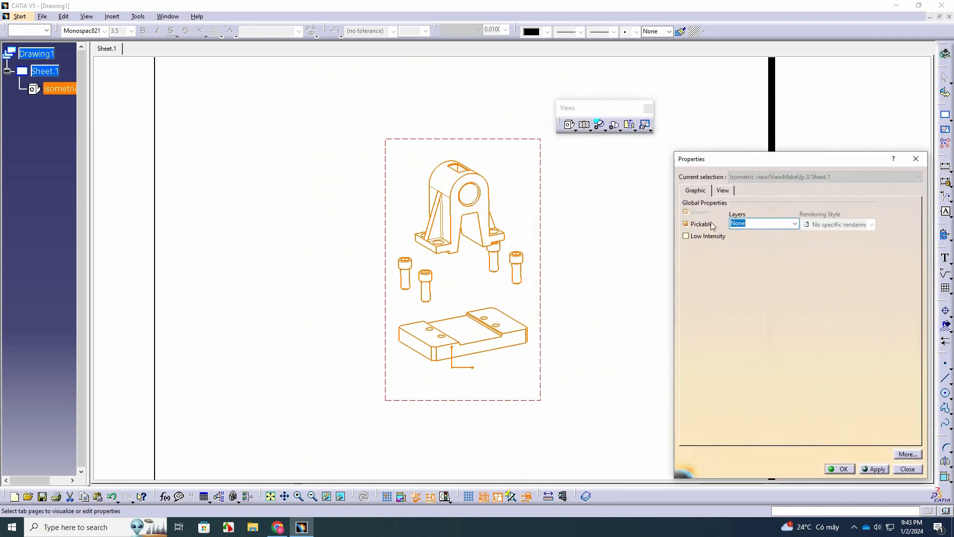
left_click(722, 191)
left_click_drag(767, 162, 658, 95)
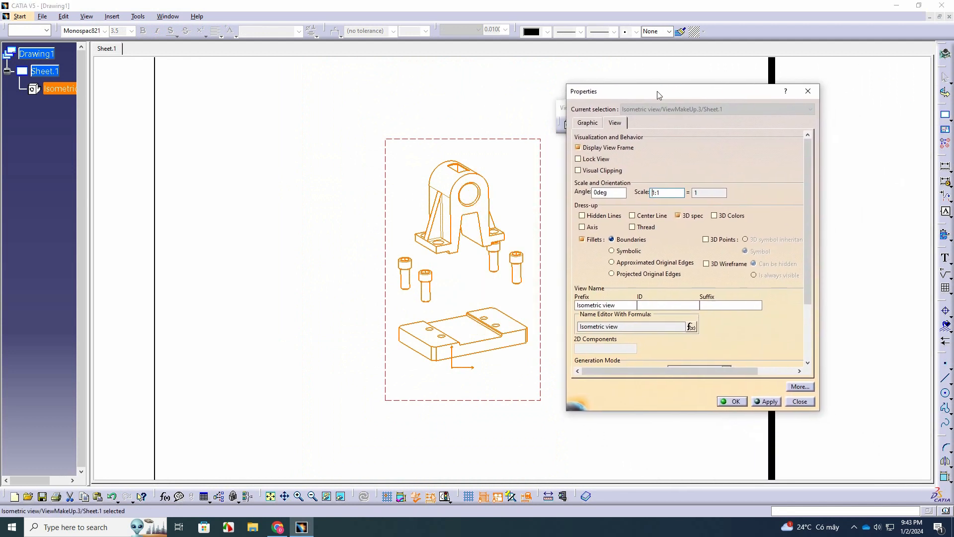
left_click_drag(809, 169, 810, 229)
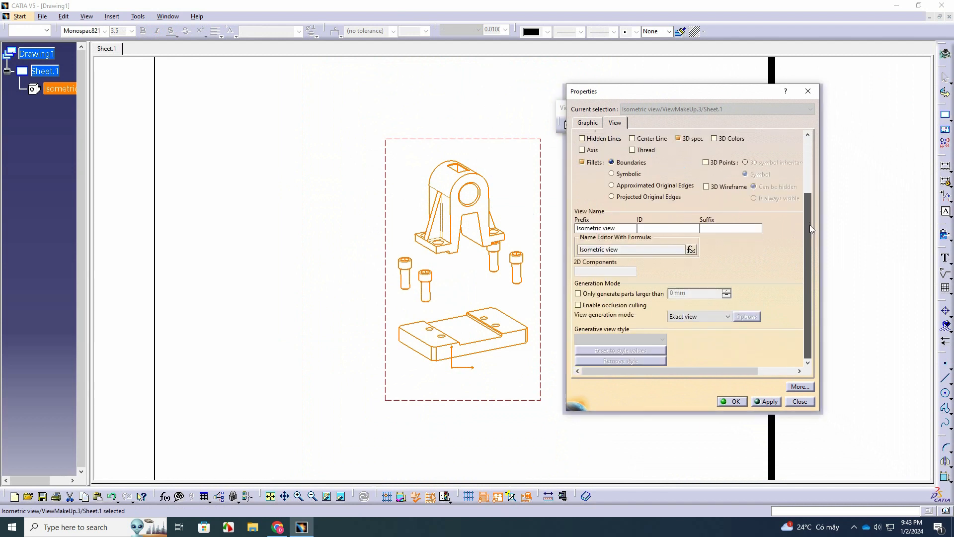
left_click(721, 317)
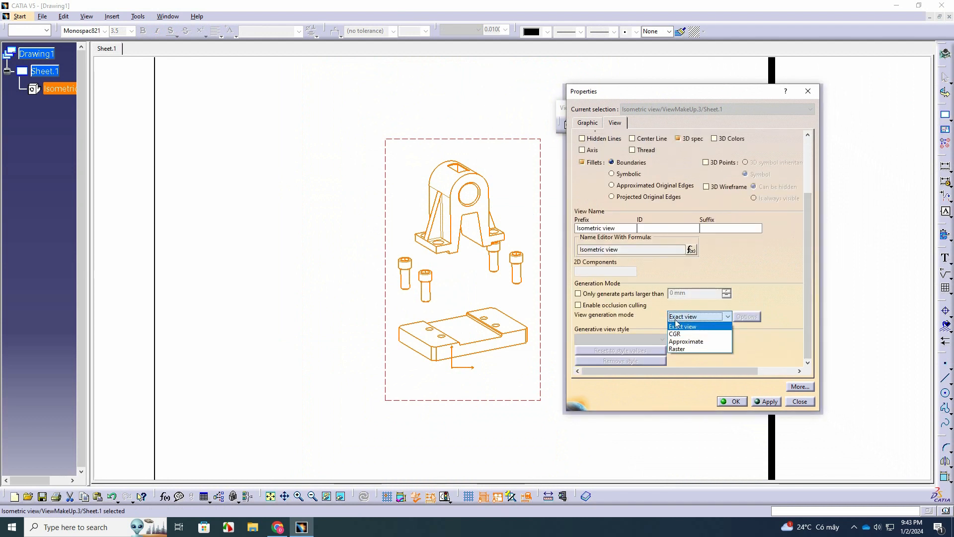
left_click(683, 350)
left_click(751, 317)
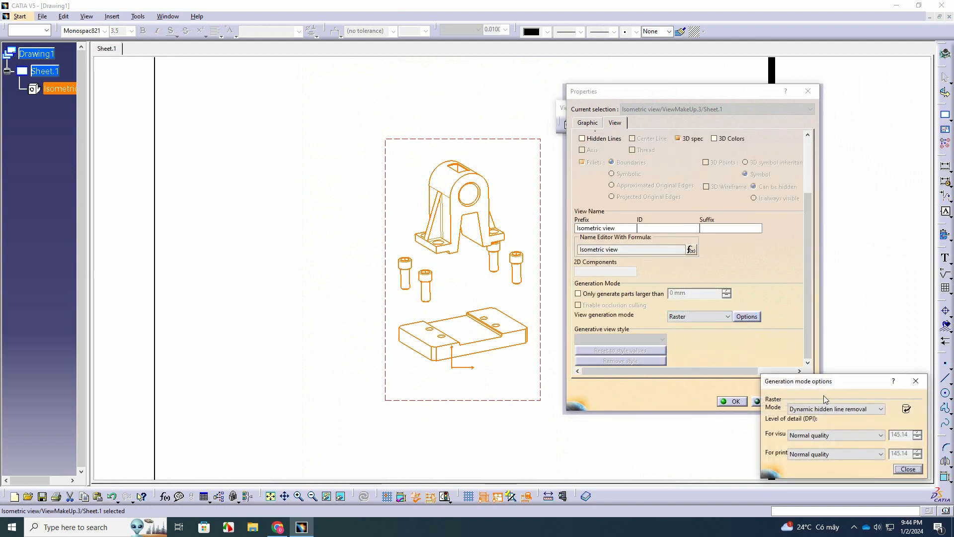
- Set the raster mode to Shading with edges with High quality for visualization, adjust the print quality, and apply the view properties
left_click_drag(827, 384, 453, 170)
left_click(444, 195)
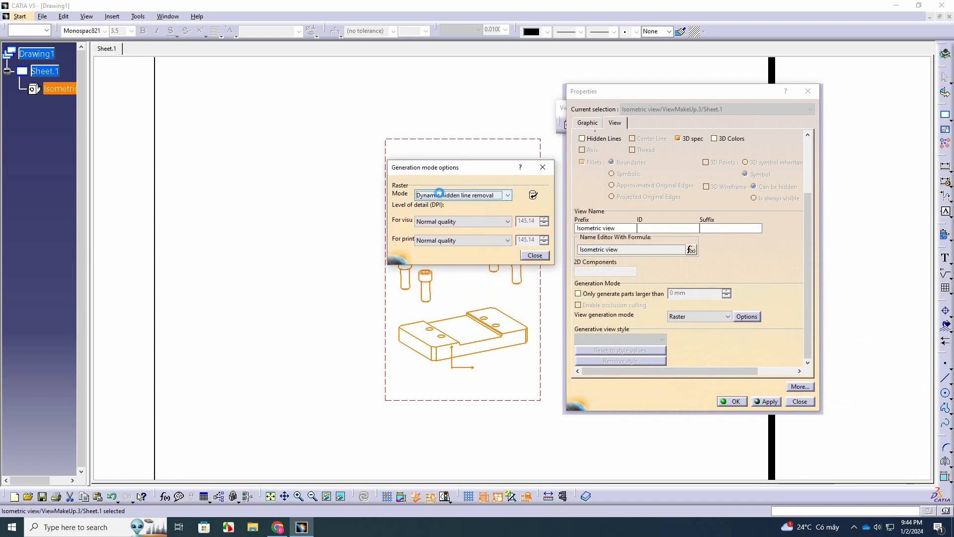
left_click(454, 220)
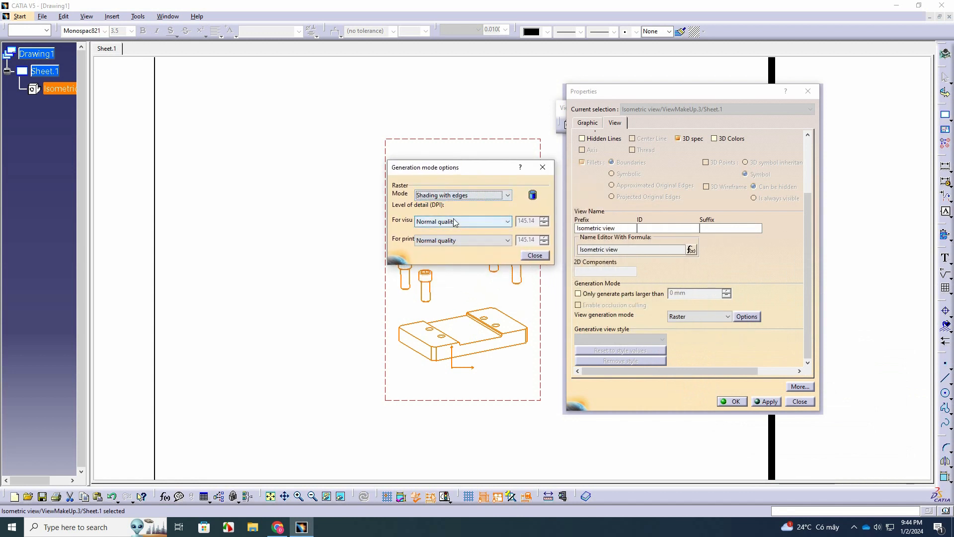
left_click(440, 222)
left_click(432, 247)
left_click(432, 240)
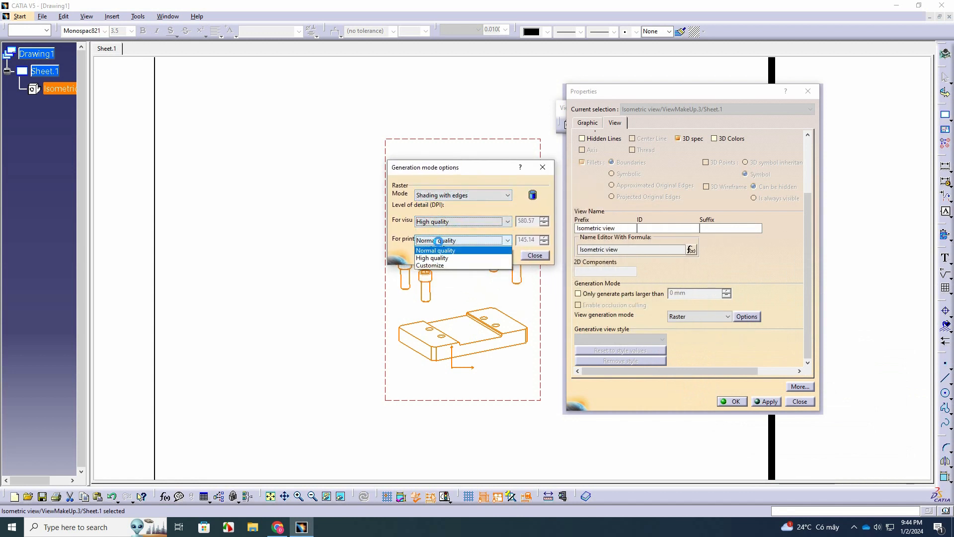
left_click(441, 268)
left_click(534, 255)
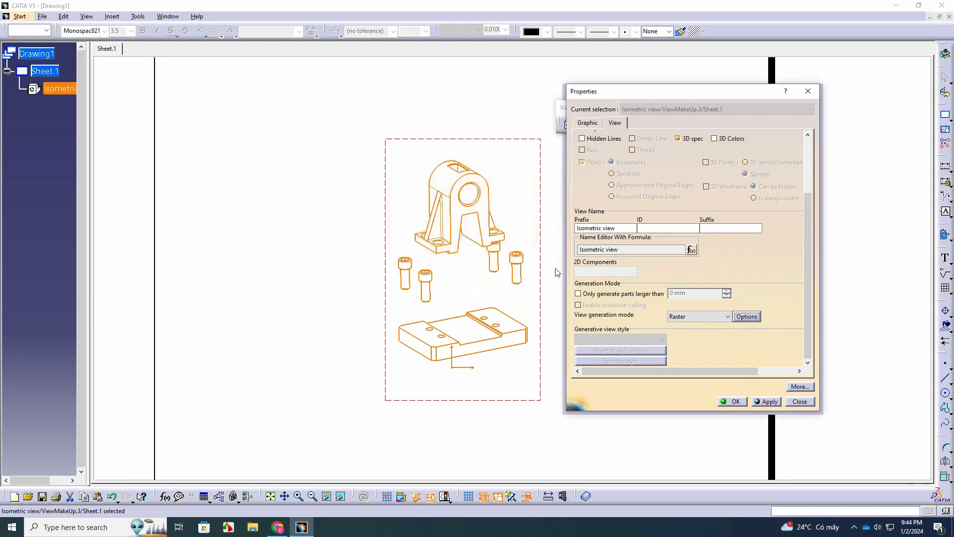
left_click(767, 401)
left_click(730, 402)
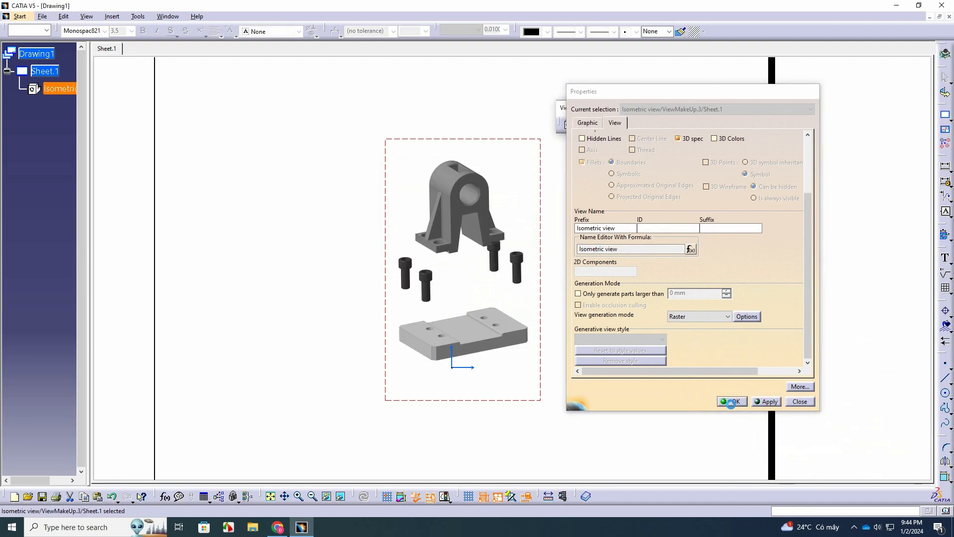
- Enable 3D Colors in the isometric view's properties and apply the change
mouse_move(458, 363)
middle_mouse_down("ctrl")
mouse_move(473, 309)
mouse_move(482, 373)
mouse_move(453, 379)
mouse_move(477, 355)
middle_mouse_up("ctrl")
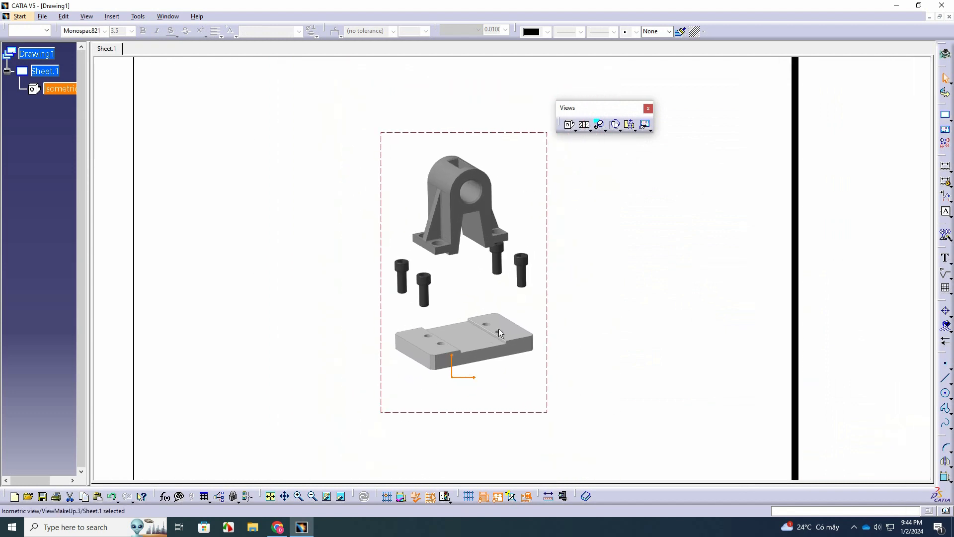
right_click(549, 177)
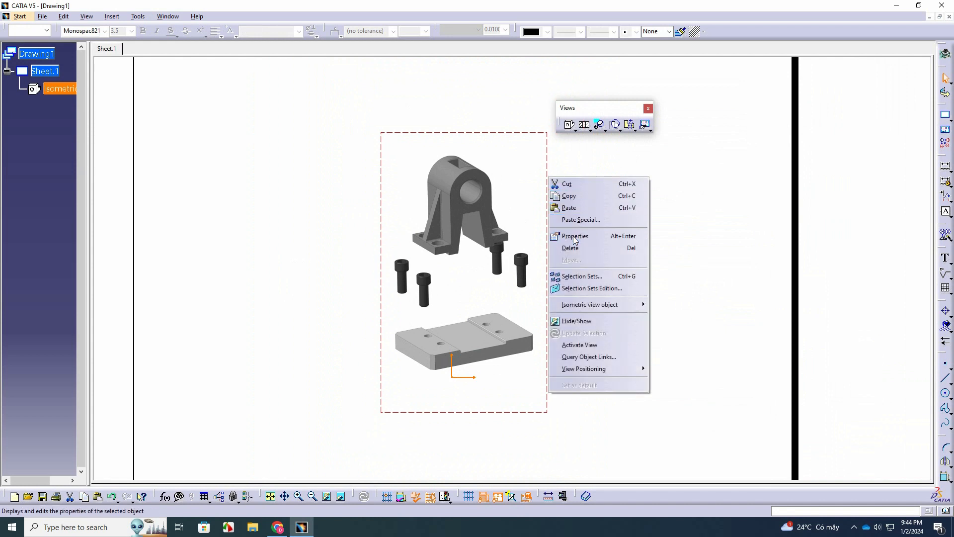
left_click(572, 237)
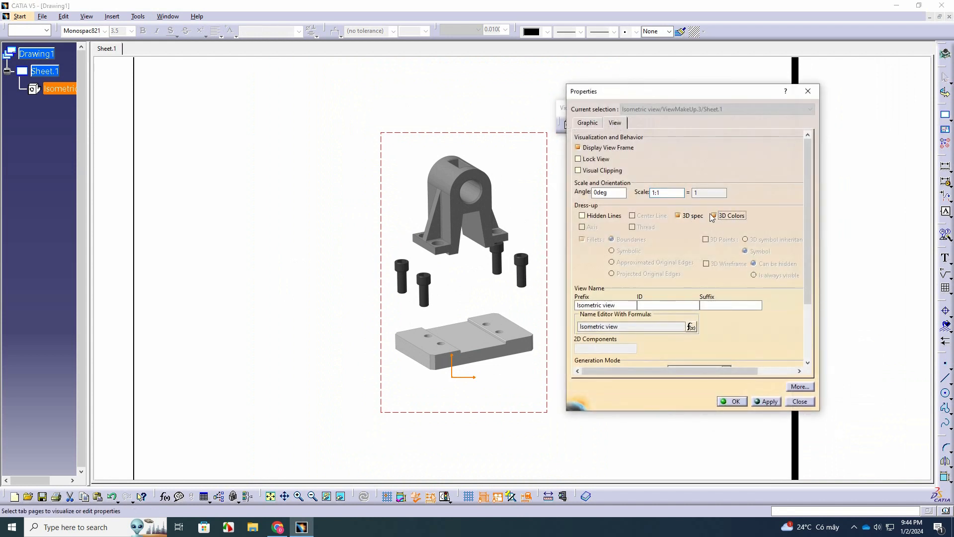
left_click(766, 401)
left_click(732, 401)
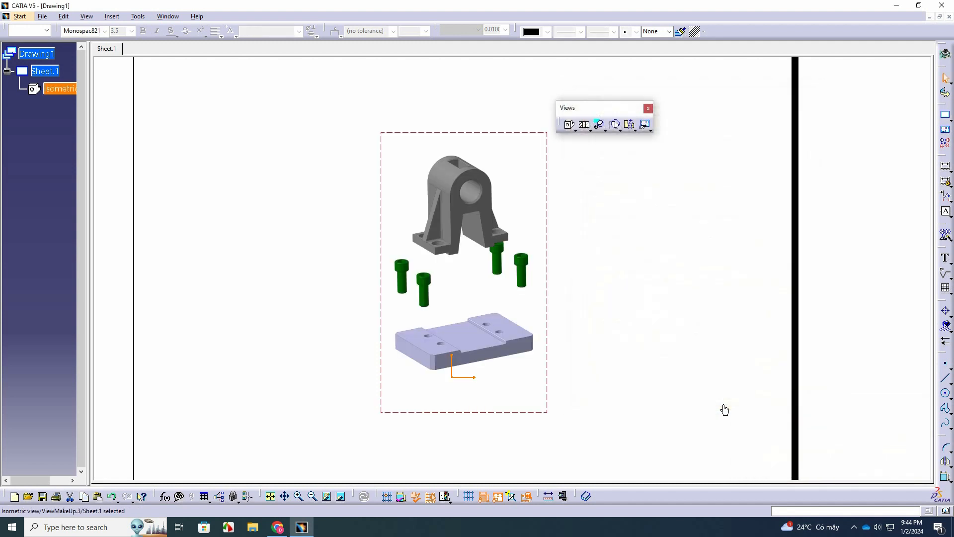
- Switch from the drawing to the Product1 assembly window
mouse_move(512, 392)
middle_mouse_down("ctrl")
mouse_move(505, 383)
mouse_move(562, 318)
mouse_move(432, 356)
mouse_move(449, 396)
mouse_move(495, 379)
mouse_move(507, 409)
mouse_move(513, 385)
mouse_move(498, 348)
middle_mouse_up("ctrl")
left_click(369, 212)
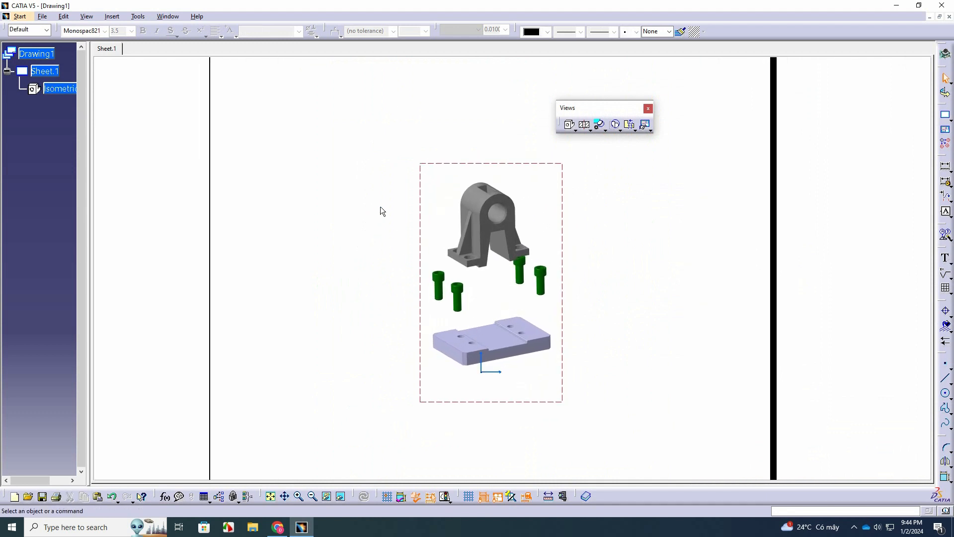
middle_click_drag(352, 212, 324, 197)
left_click(168, 16)
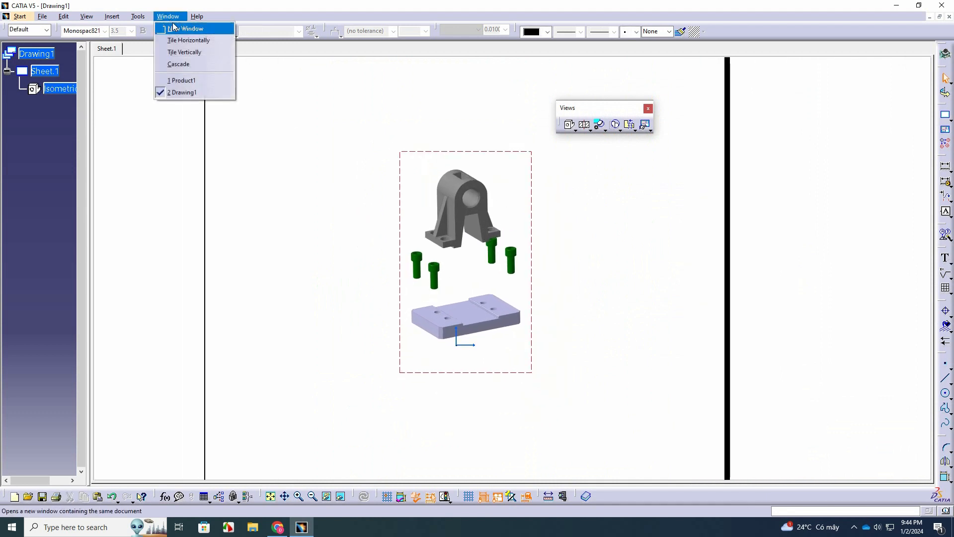
left_click(171, 81)
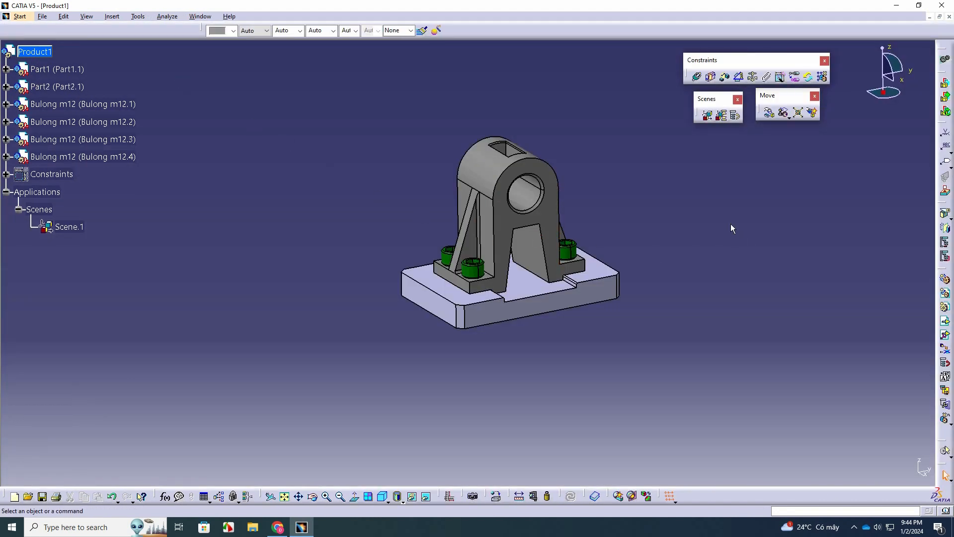
middle_click_drag(724, 223, 723, 231)
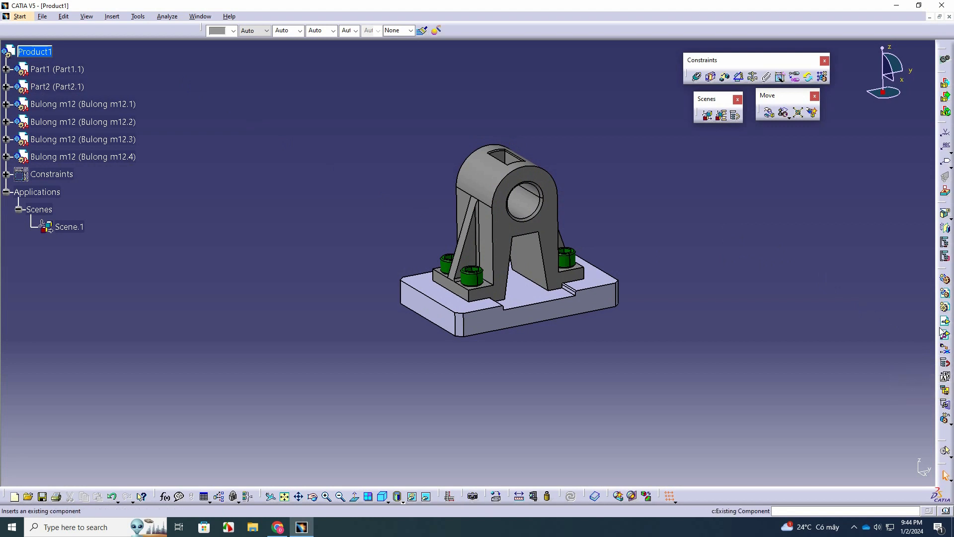
- Undock the Product Structure Tools toolbar and lay it out horizontally beside the assembly
left_click_drag(945, 269, 695, 201)
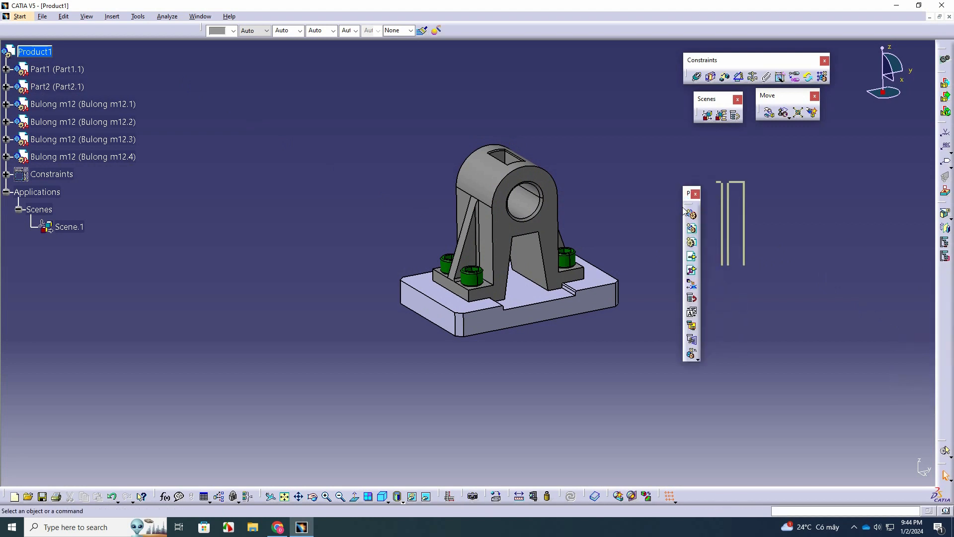
middle_click_drag(770, 380, 732, 345)
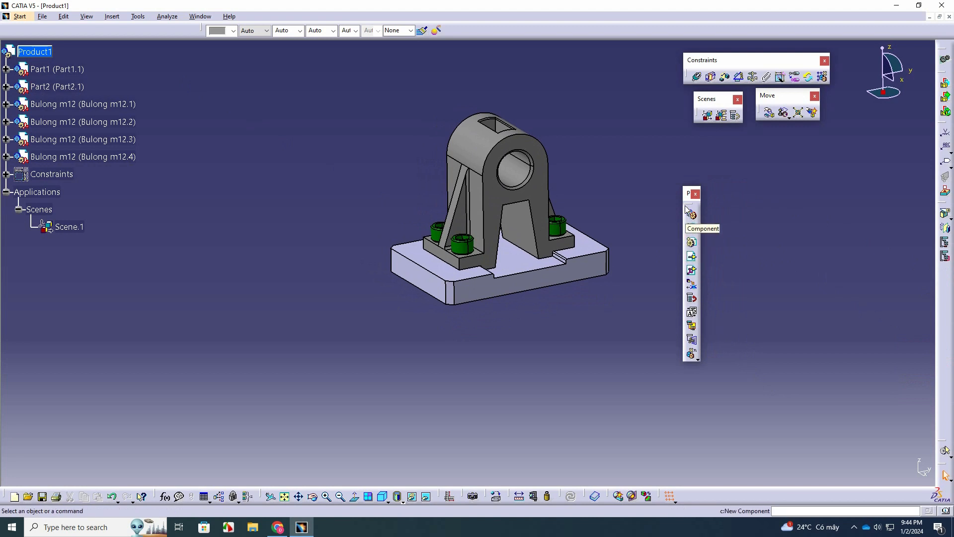
left_click_drag(689, 194, 628, 174)
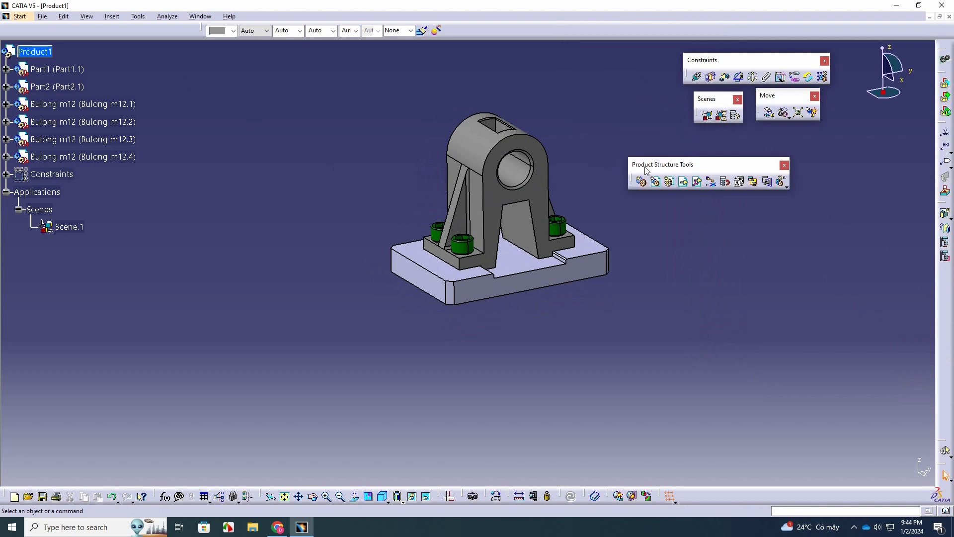
right_click(726, 499)
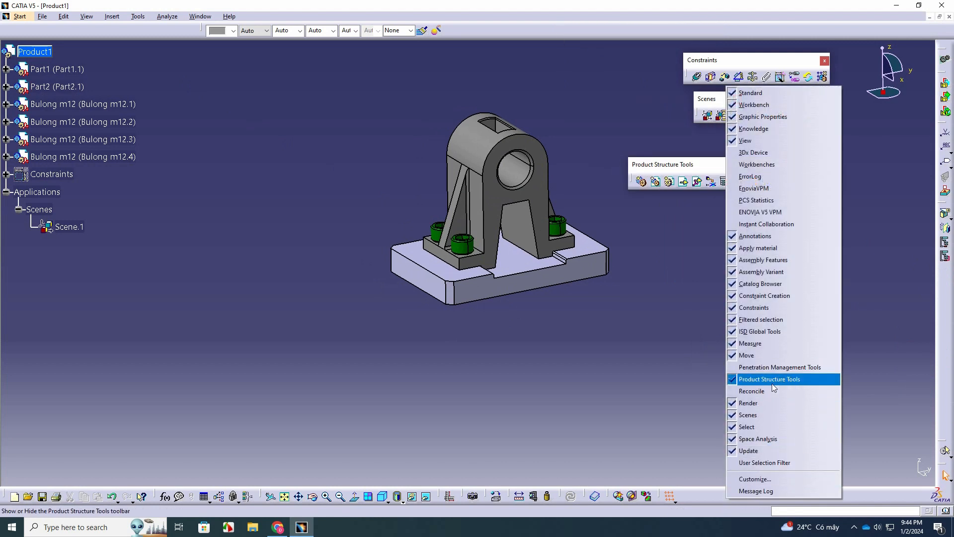
left_click(670, 324)
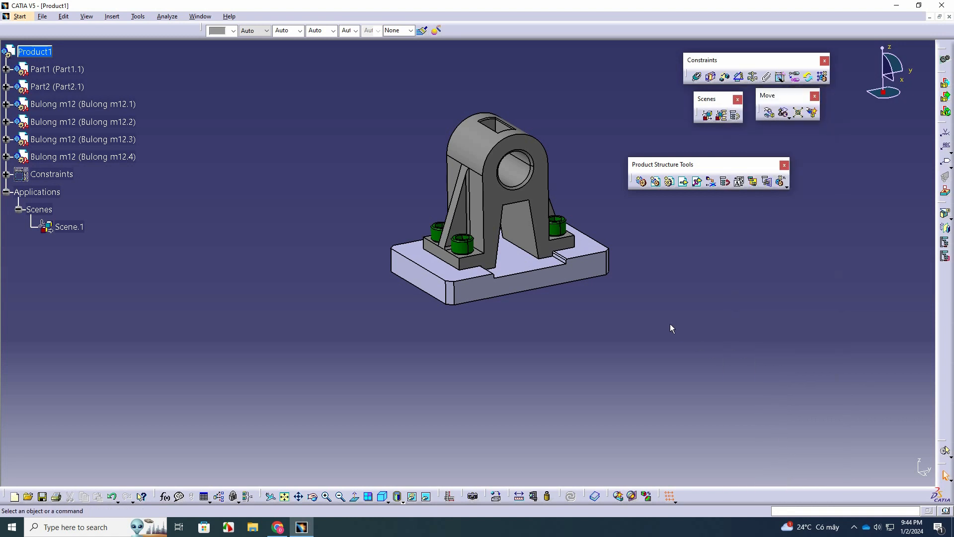
- Generate integer numbering (1, 2, 3) for the components of Product1
left_click(740, 183)
left_click(35, 52)
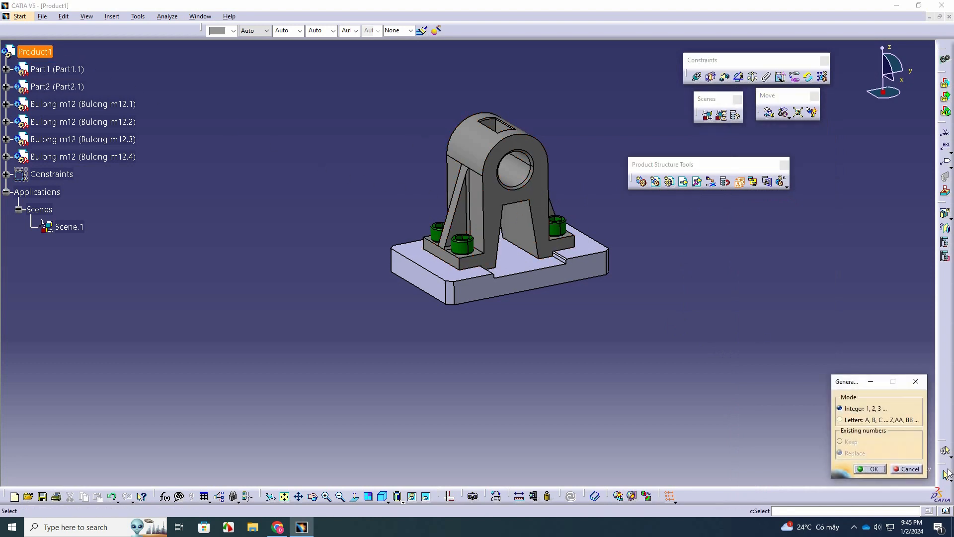
left_click(869, 468)
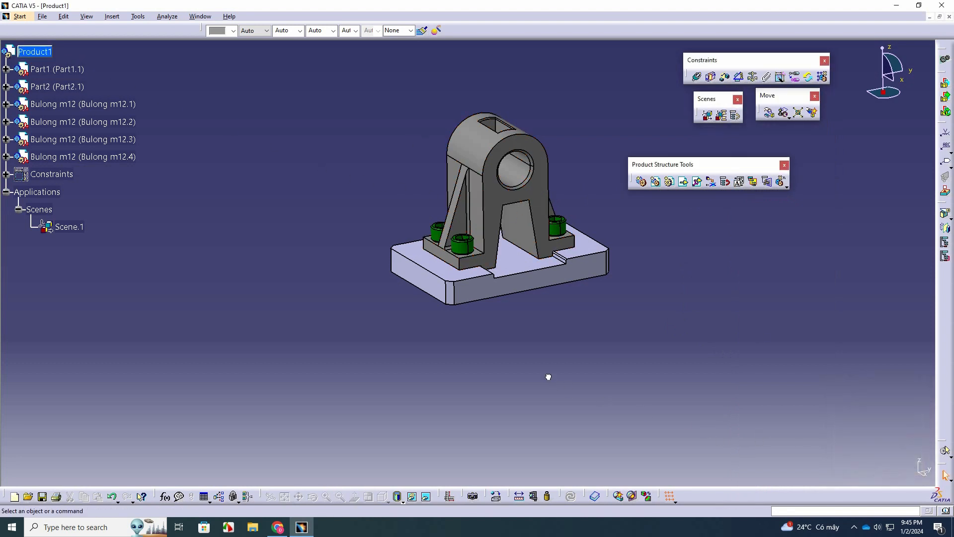
middle_click_drag(549, 377, 480, 340)
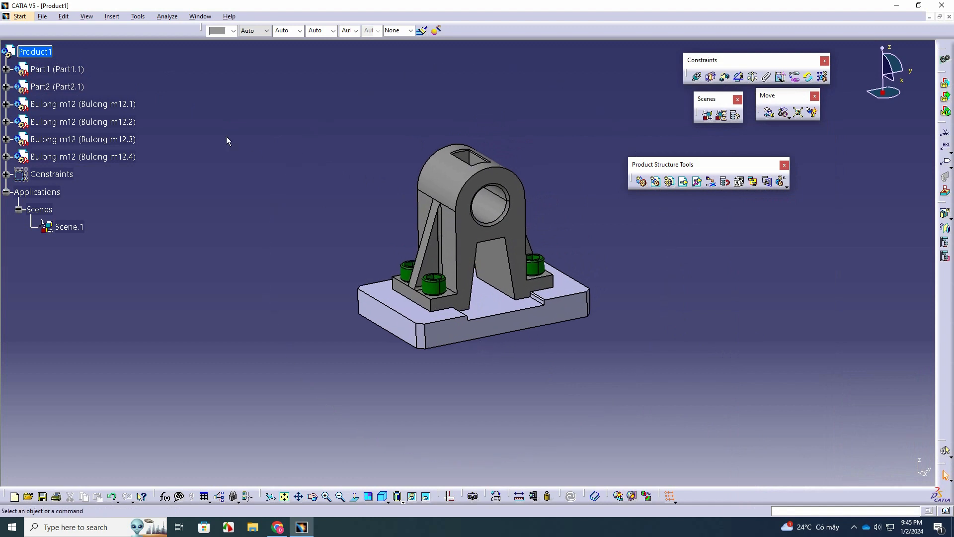
- Open the properties of Part1 (Part1.1), review the part number and description fields, and close them without changes
right_click(60, 70)
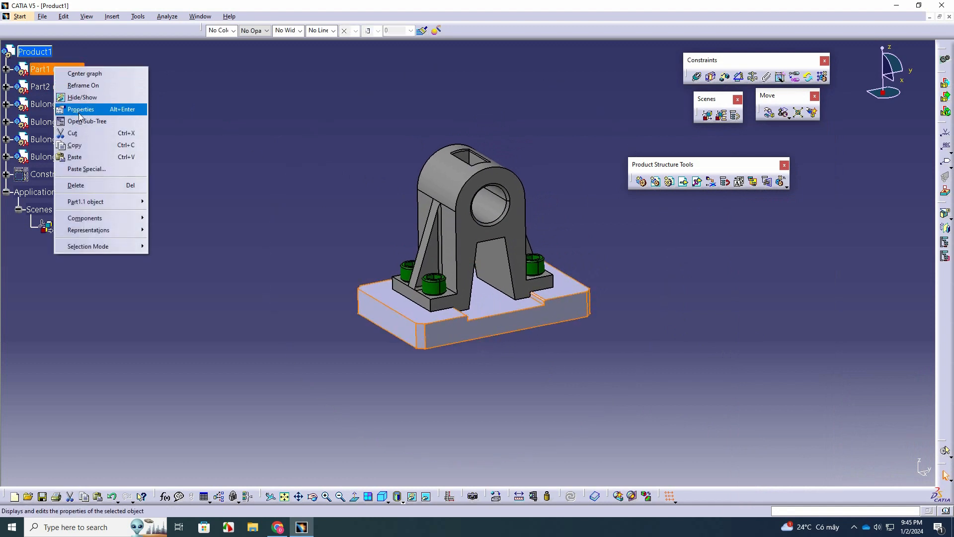
left_click(79, 110)
left_click(642, 254)
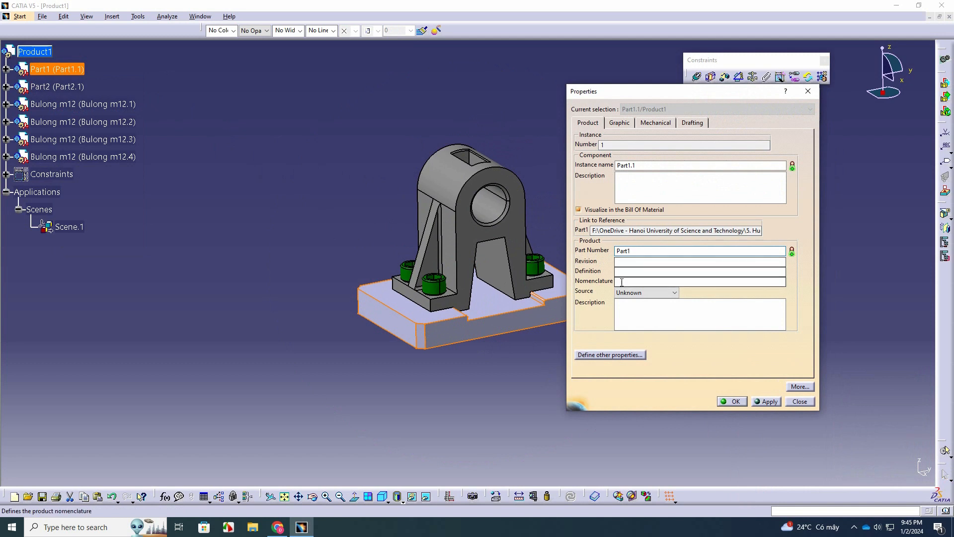
left_click(635, 186)
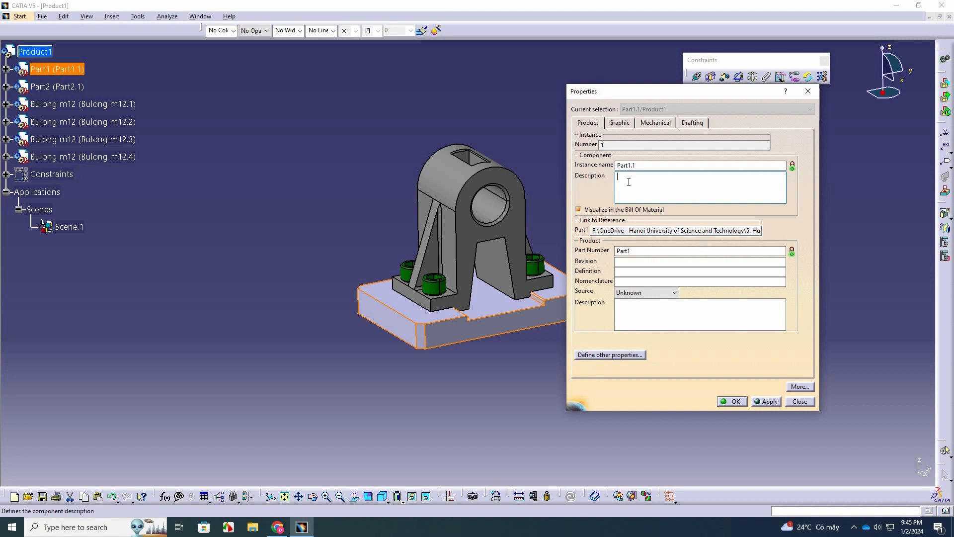
left_click(810, 92)
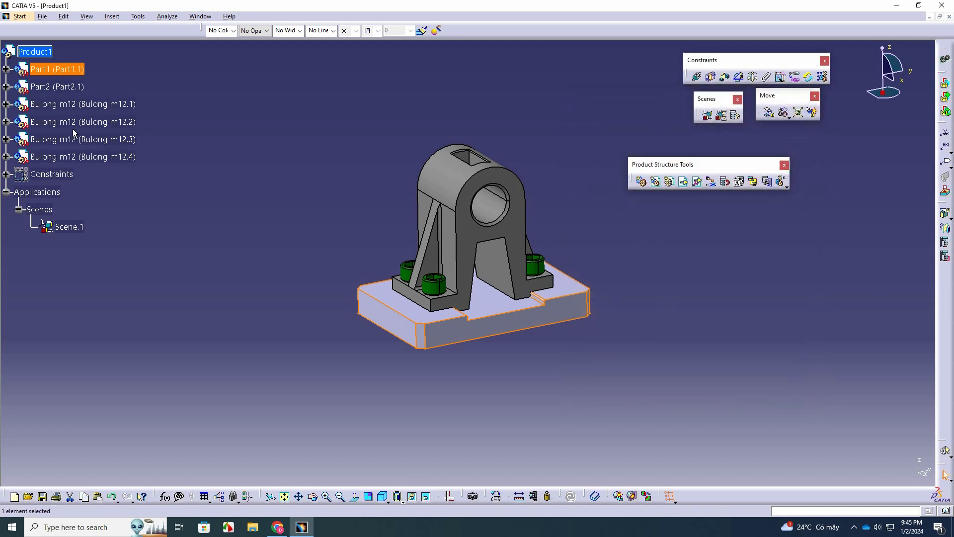
- Open the Bill of Material analysis and its format definition for the AP203 Format
left_click(169, 17)
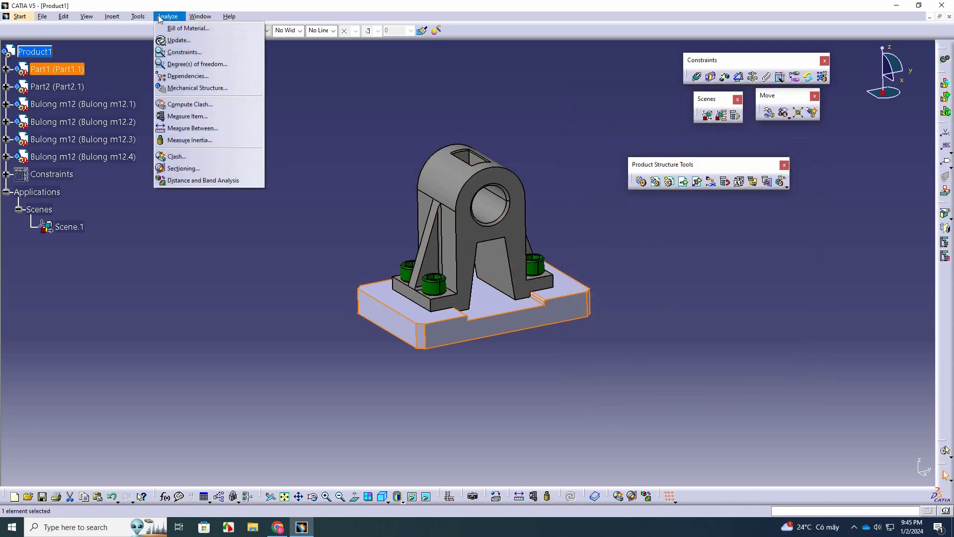
left_click(207, 29)
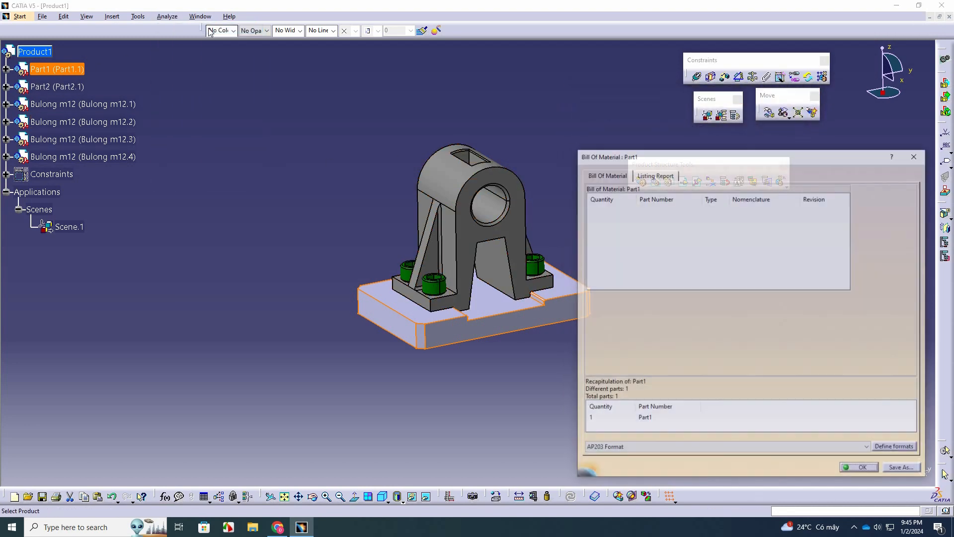
left_click_drag(693, 160, 436, 98)
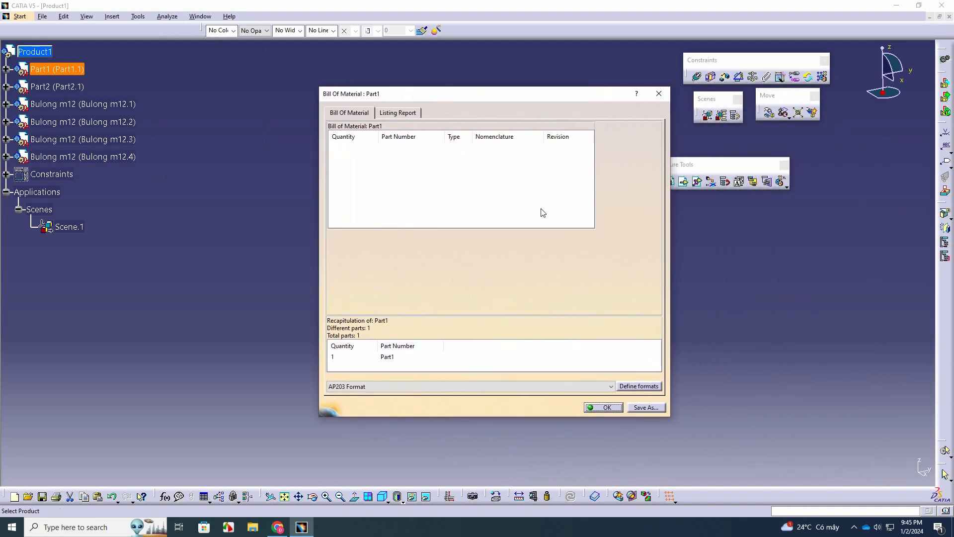
left_click(647, 388)
left_click_drag(767, 222, 485, 143)
- Remove all displayed properties from the Bill of Material section of the AP203 Format
left_click(370, 217)
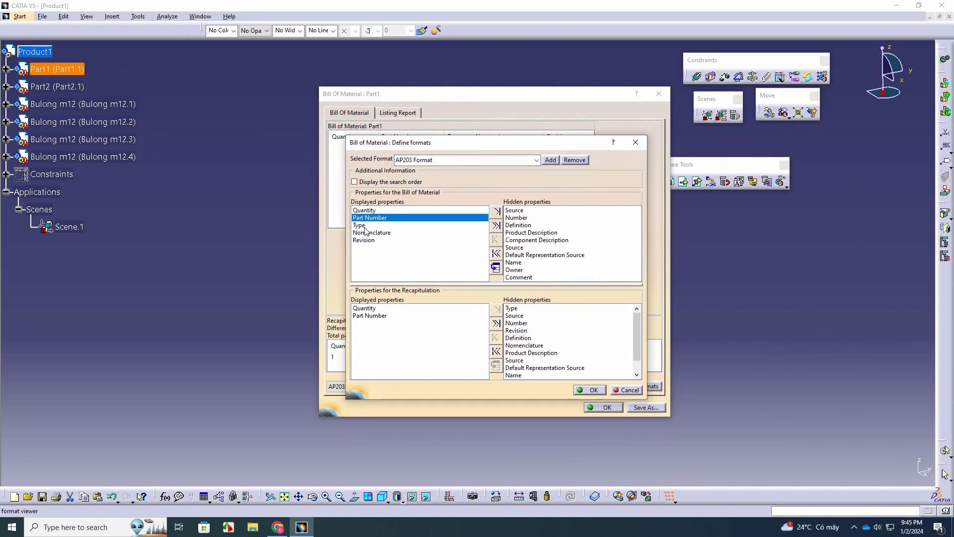
left_click(365, 226, "ctrl")
left_click(366, 233, "ctrl")
left_click(367, 240, "ctrl")
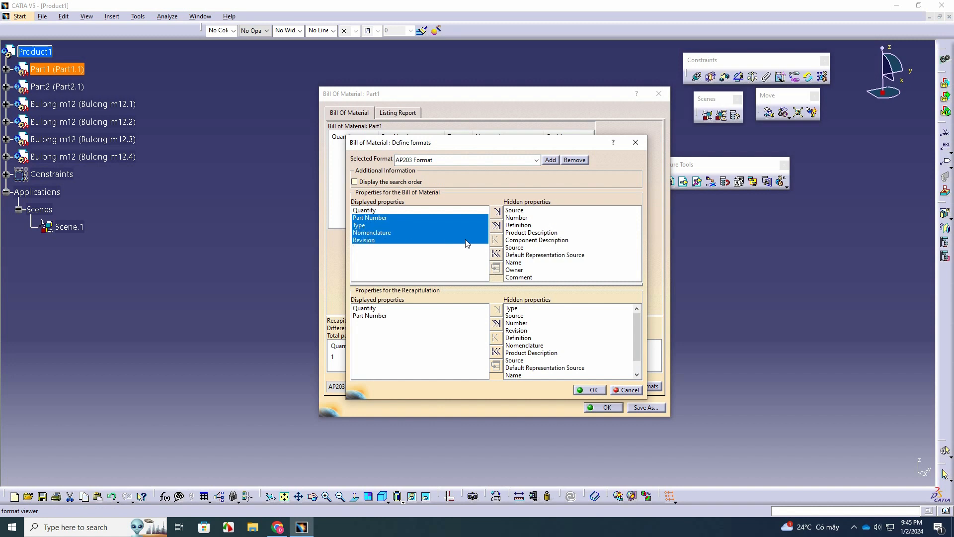
left_click(496, 225)
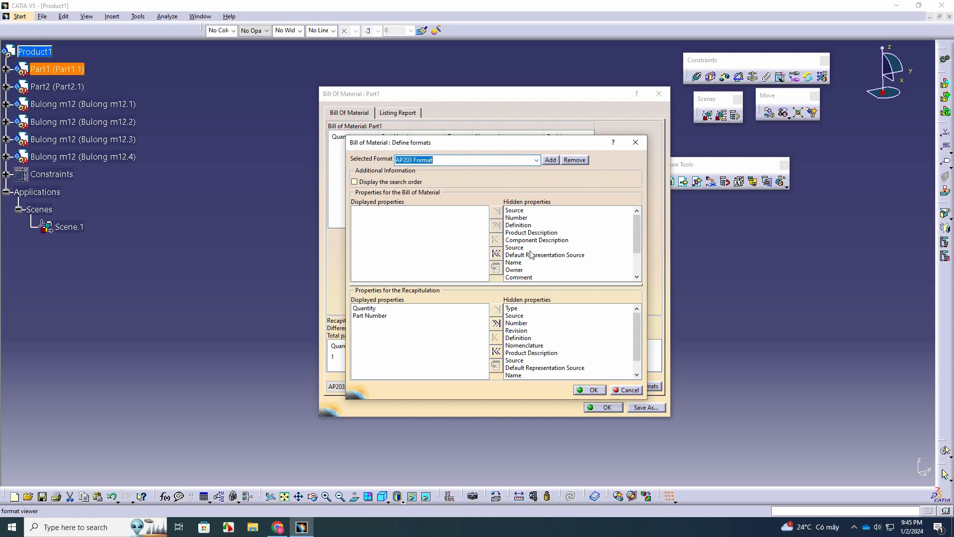
- Add Number as the first displayed property of the Bill of Material format
scroll(521, 247, "down", 5)
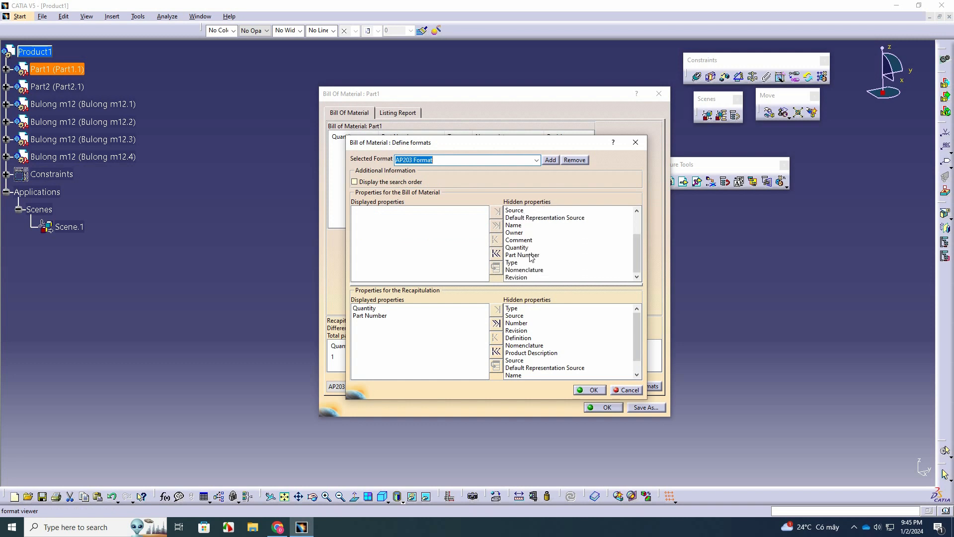
left_click(521, 247)
left_click(522, 255)
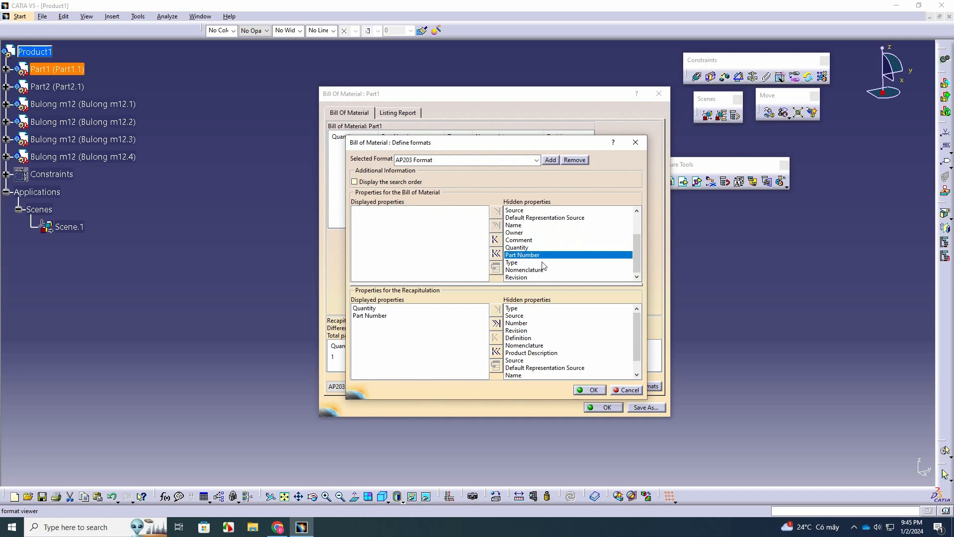
scroll(544, 269, "up", 5)
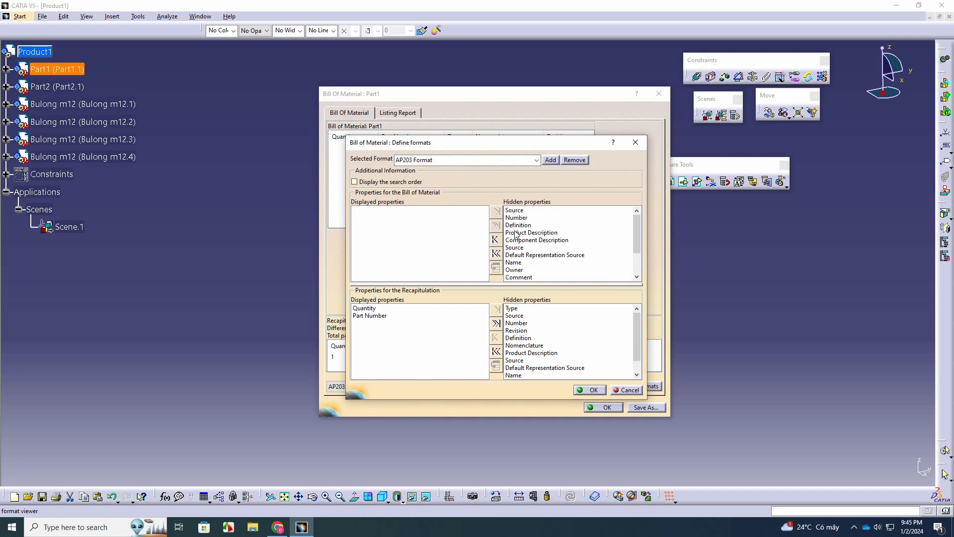
left_click(511, 216)
left_click(496, 239)
- Add Component Description to the displayed properties of the Bill of Material format
scroll(532, 245, "down", 1)
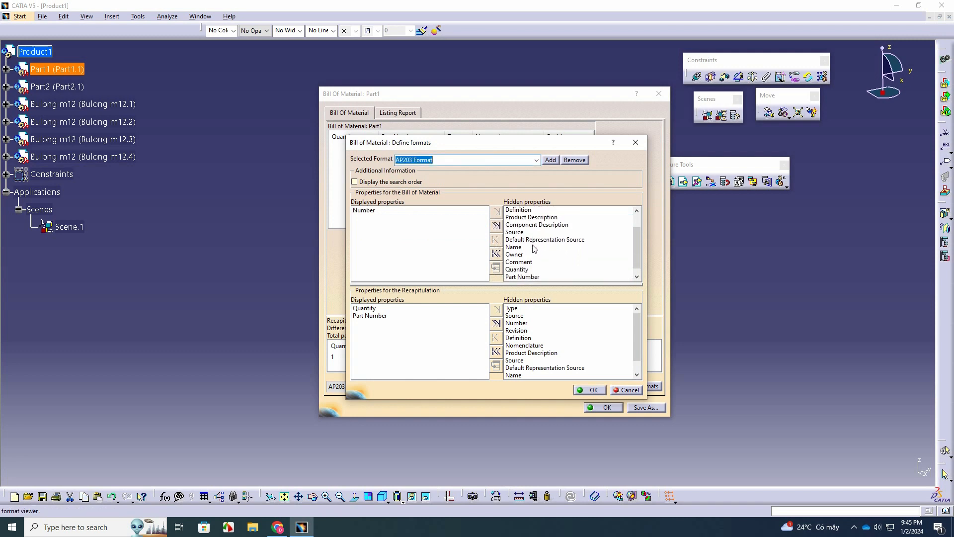
scroll(533, 249, "down", 1)
left_click(527, 263)
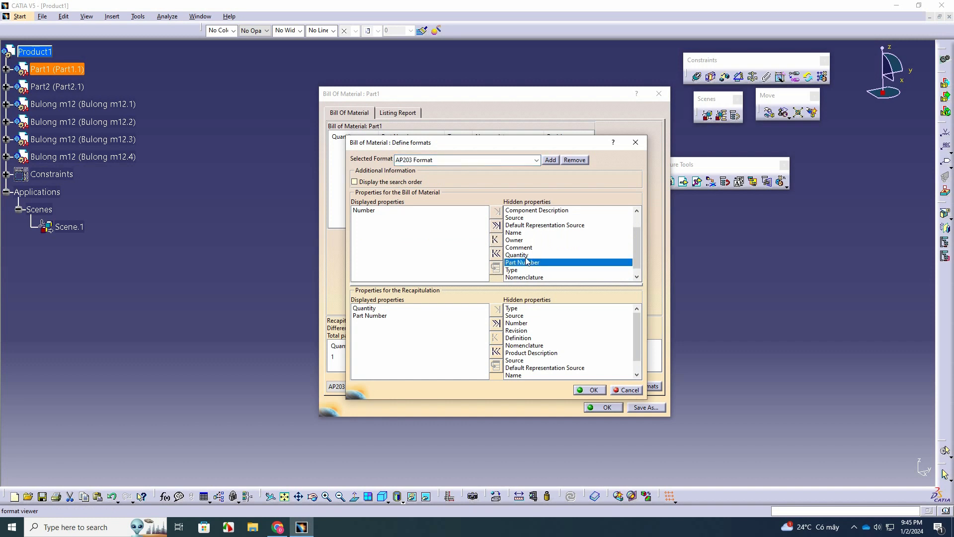
left_click(534, 217)
left_click(535, 210)
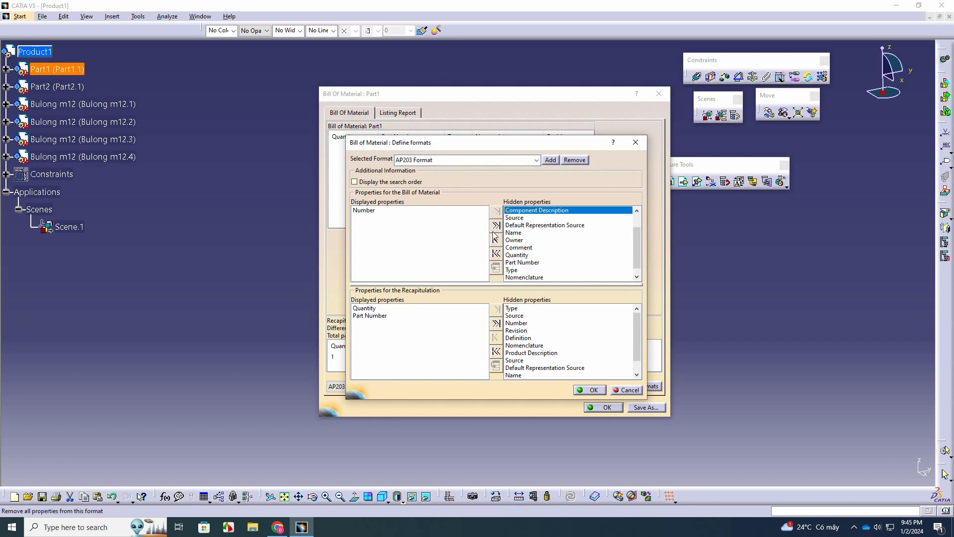
left_click(495, 240)
- Add Quantity and Part Number, in that order, to the displayed properties of the Bill of Material format
left_click(521, 269)
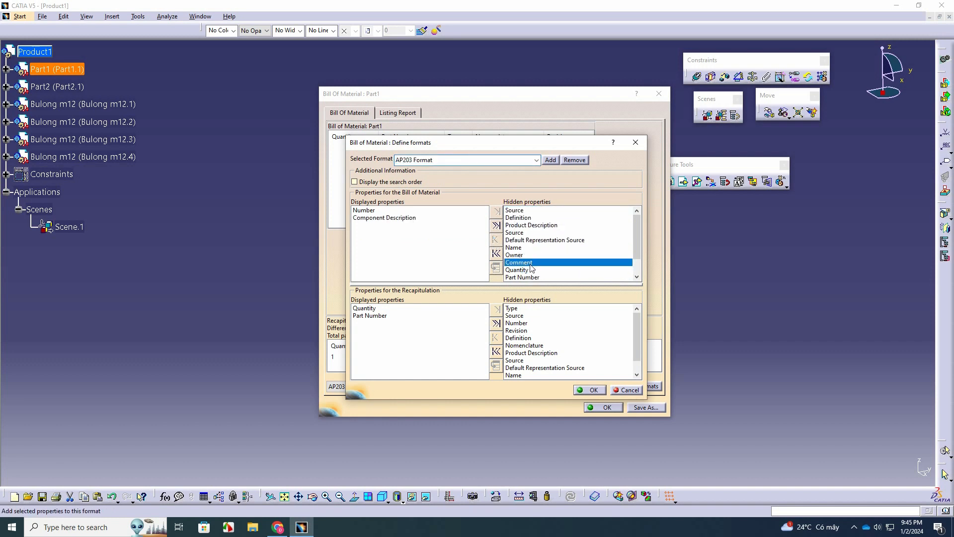
left_click(525, 265)
left_click(519, 270)
left_click(495, 240)
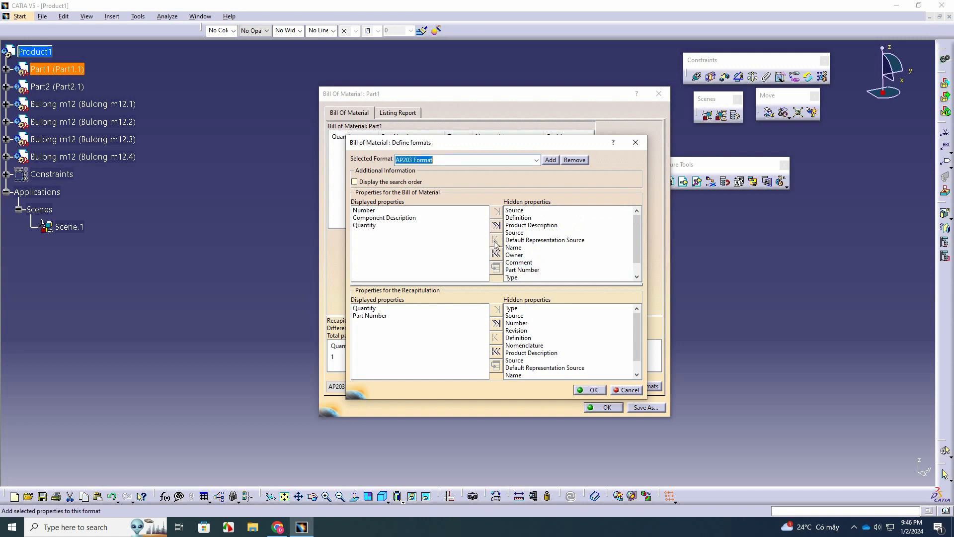
left_click(519, 271)
left_click(496, 240)
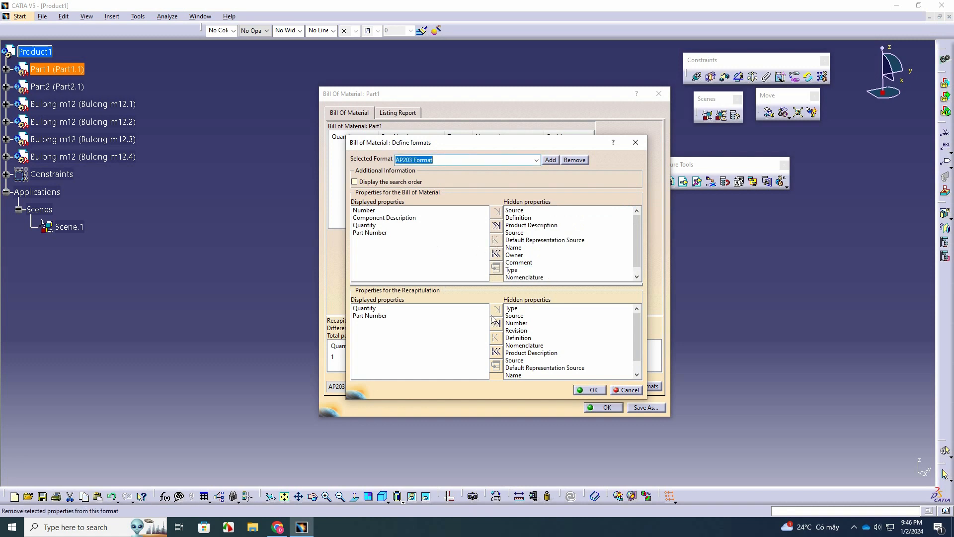
- Check the displayed Bill of Material properties, remove all displayed Recapitulation properties, and accept the format definition
left_click(363, 210)
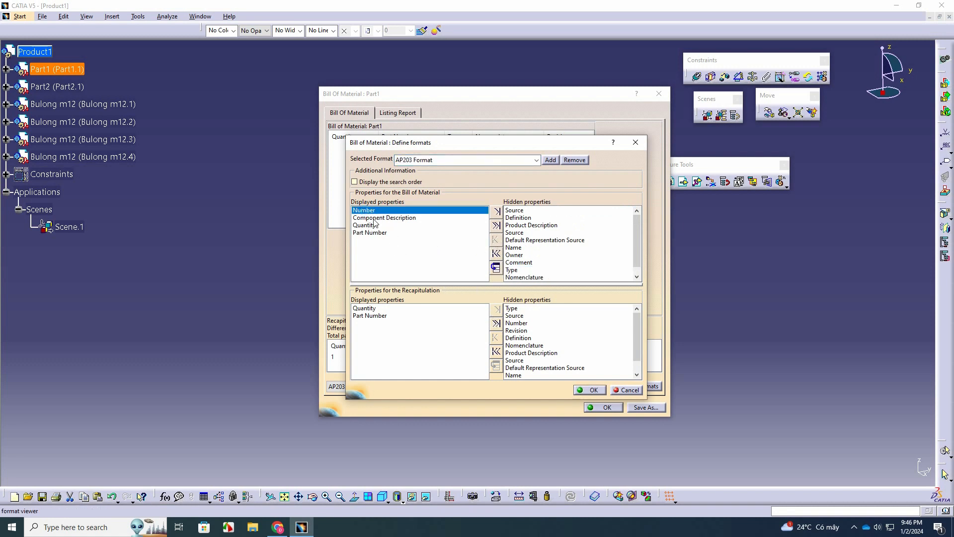
left_click(374, 218)
left_click(370, 225)
left_click(373, 233)
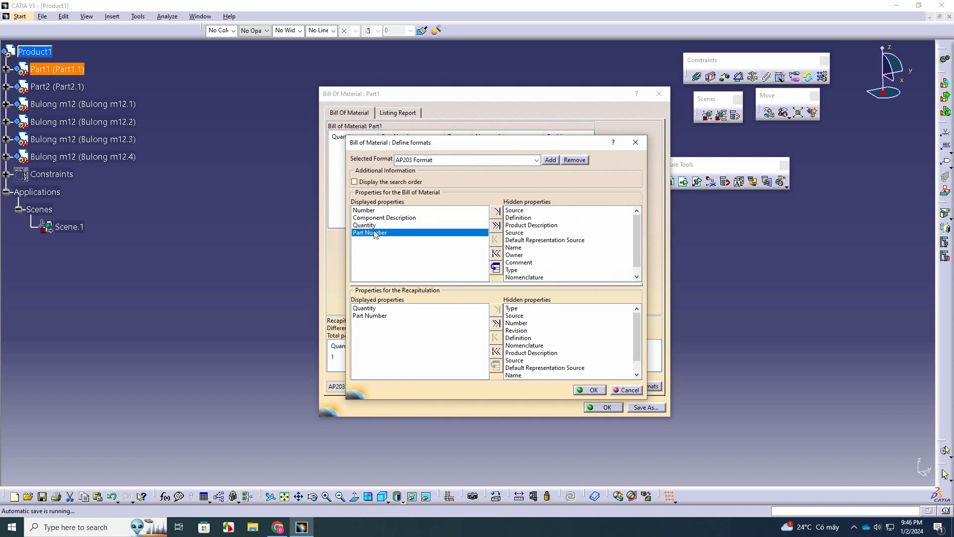
left_click(369, 309)
left_click(496, 323)
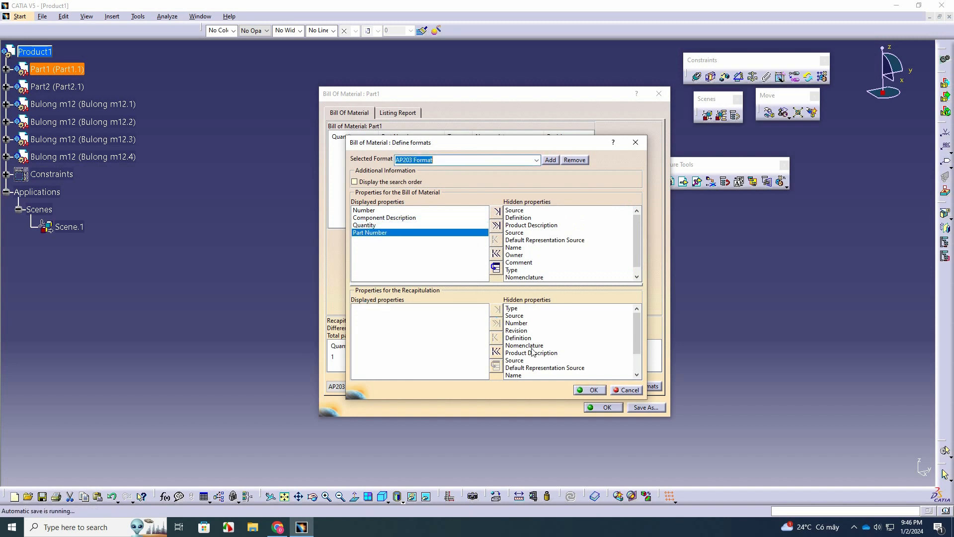
left_click(593, 391)
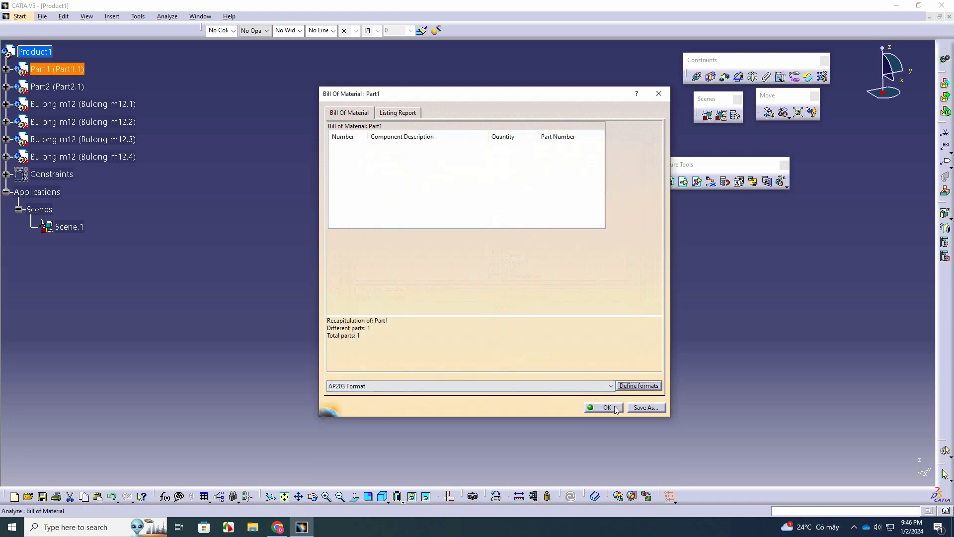
- Accept the Bill of Material definition and enter "Chi tiet 1" as the component description of the base plate Part1
left_click(607, 407)
left_click(293, 227)
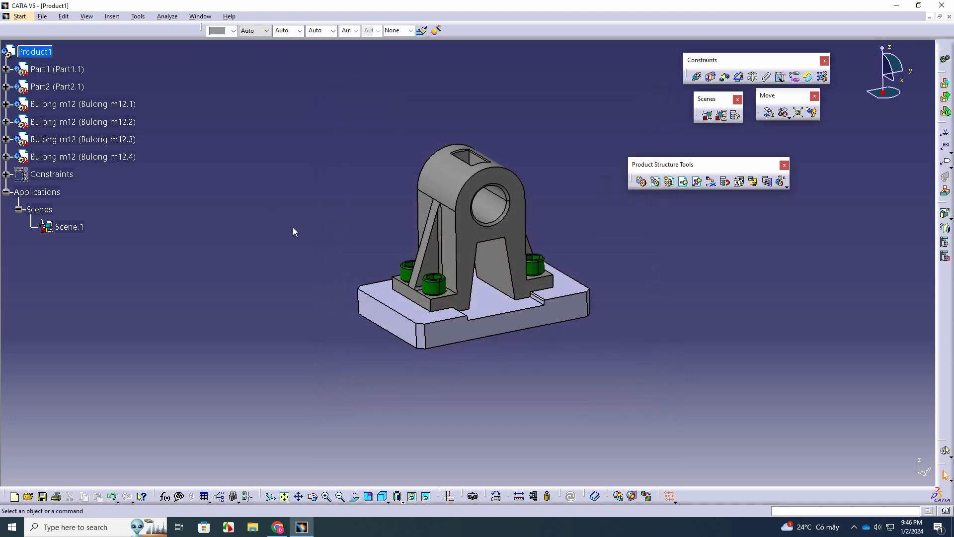
right_click(48, 69)
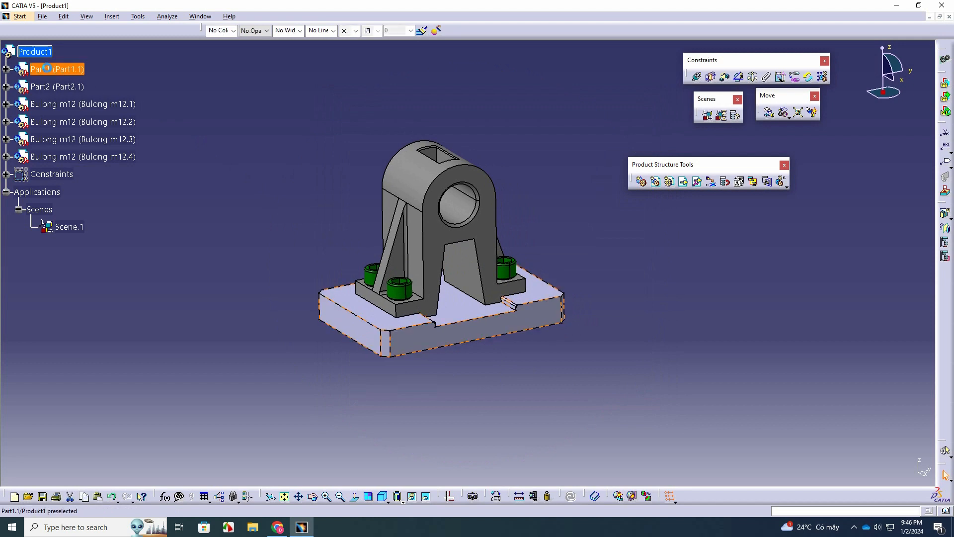
left_click(74, 110)
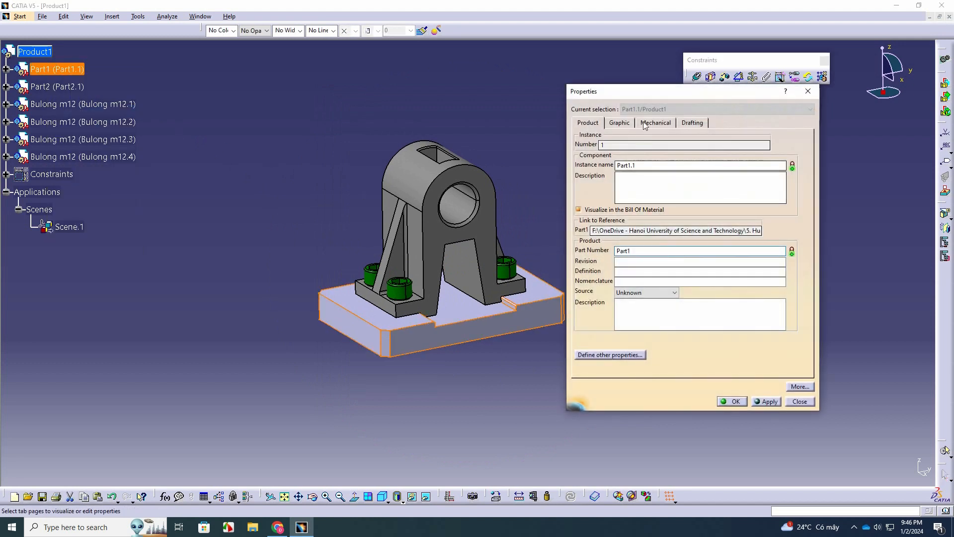
left_click_drag(636, 95, 505, 108)
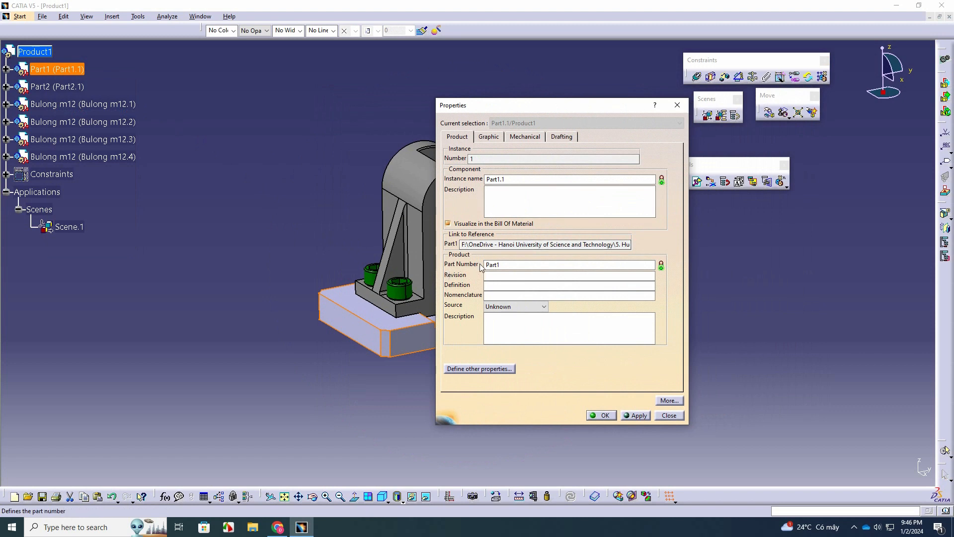
left_click(514, 205)
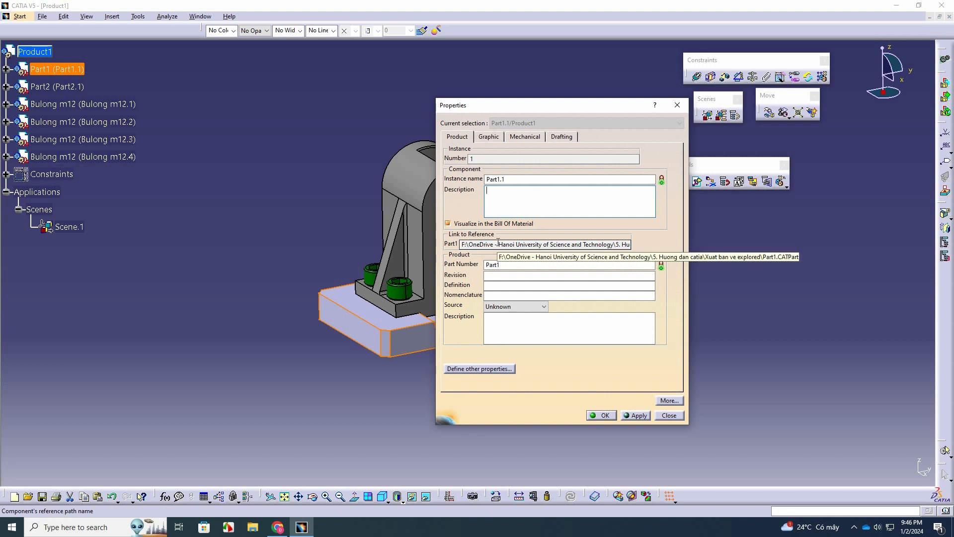
type("Chi tie")
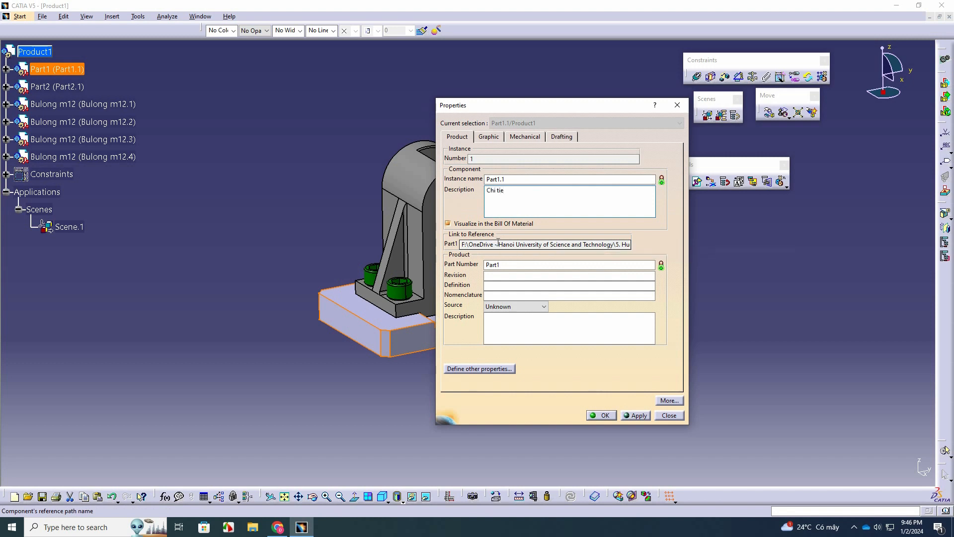
key("BackSpace")
type("et 1")
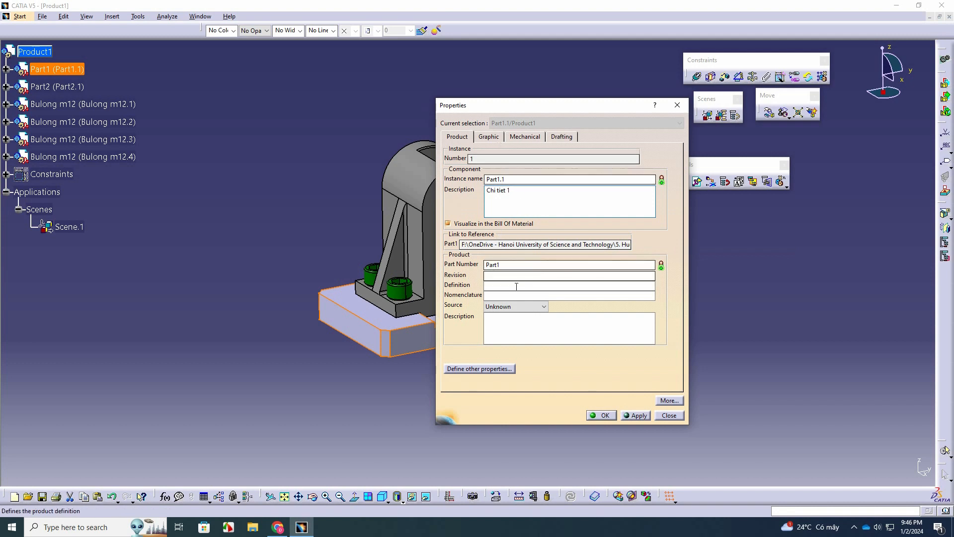
- Set the part number of the base plate to H-1-01 and accept its properties
left_click_drag(504, 265, 453, 265)
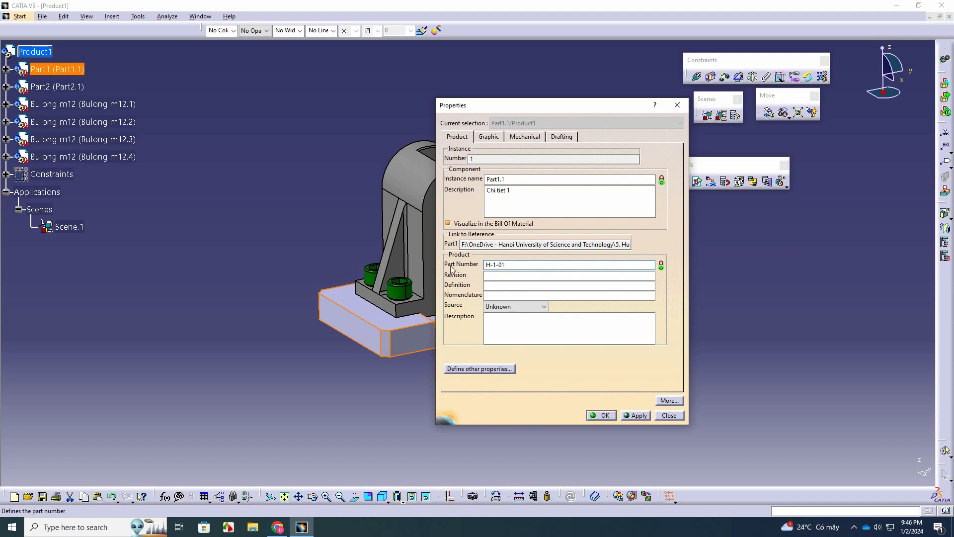
left_click(637, 416)
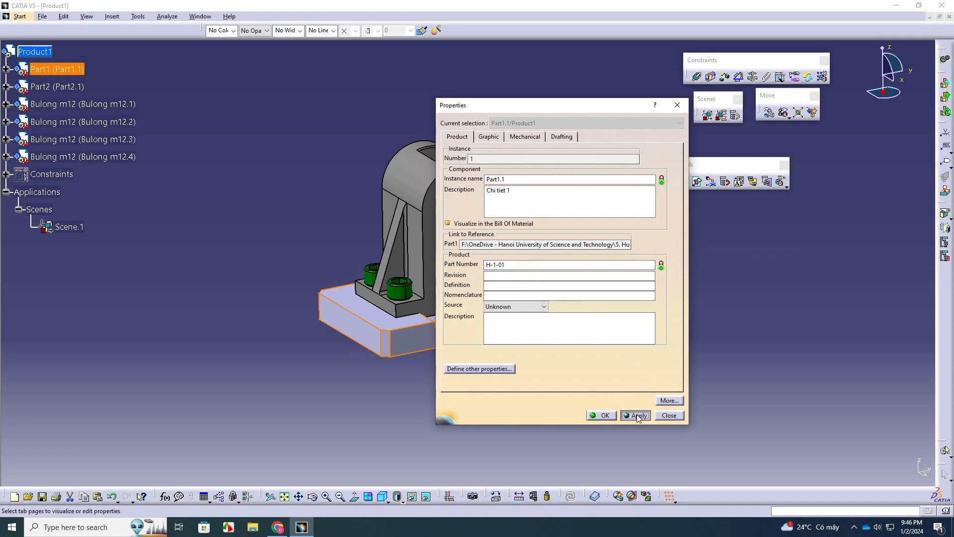
left_click(605, 417)
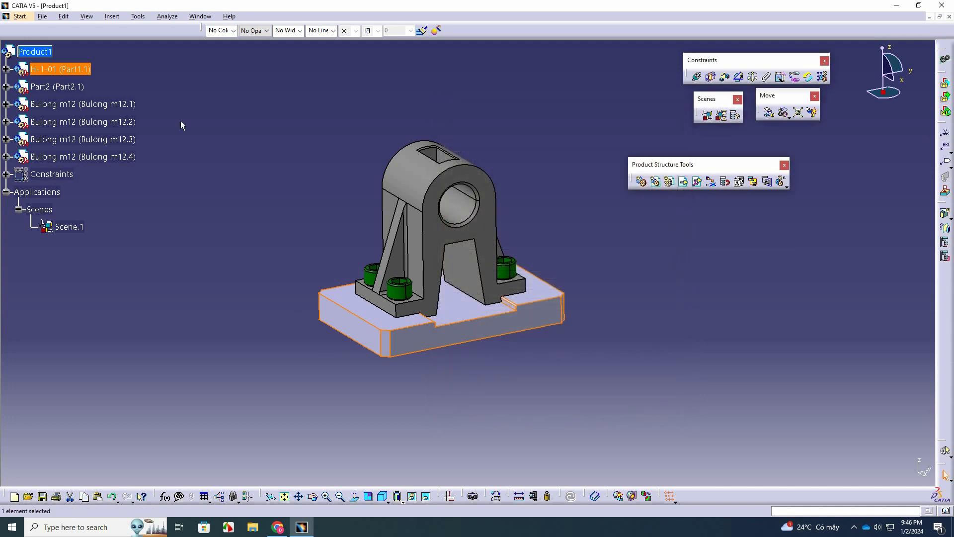
- Give the bracket Part2 the component description "Chi tiet 2" and the part number H-1-02
left_click(56, 88)
right_click(57, 88)
left_click(83, 127)
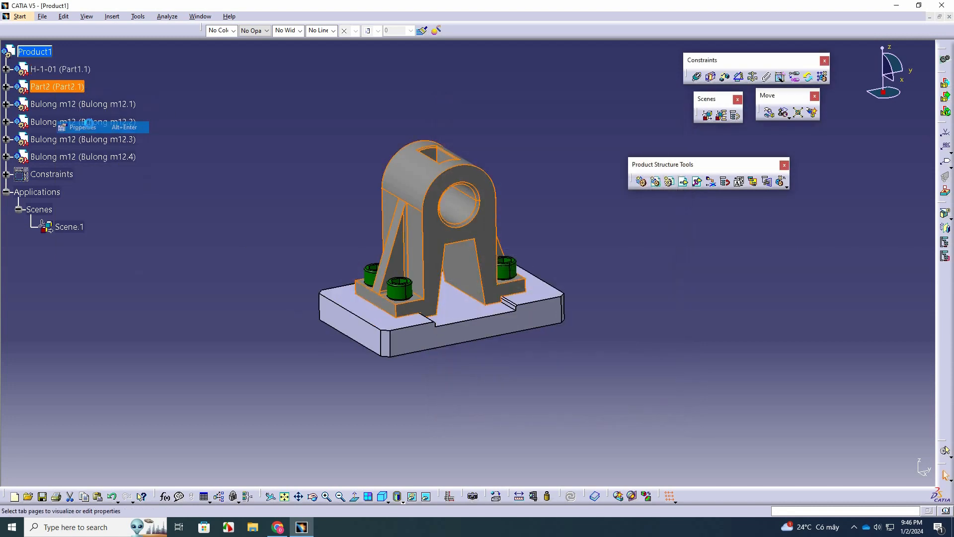
left_click(496, 196)
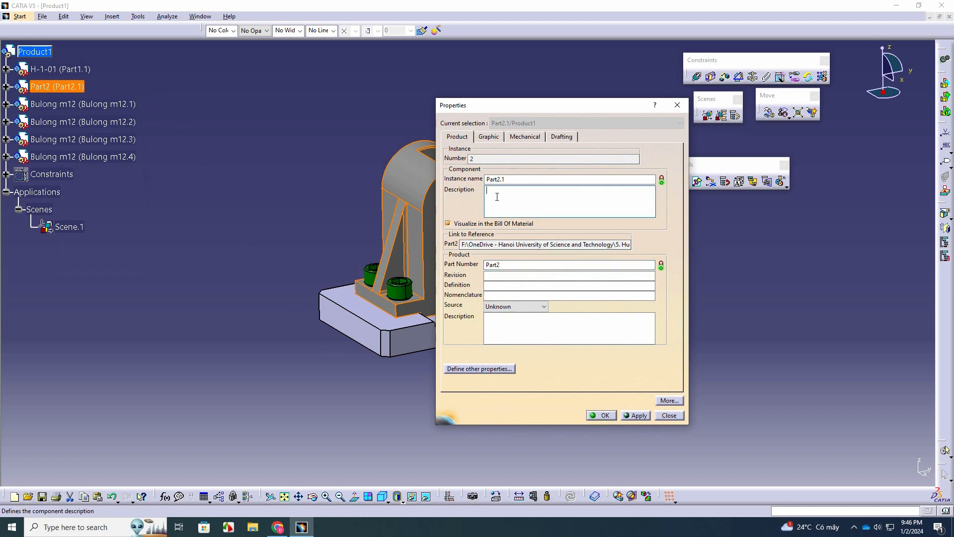
type("Chi")
key("BackSpace")
key("BackSpace")
key("BackSpace")
type("tiet 2")
double_click(503, 269)
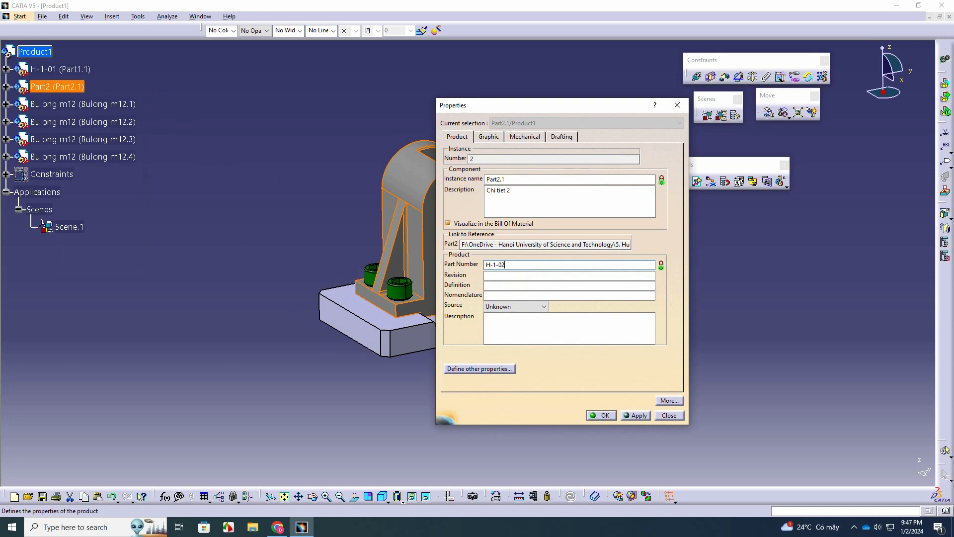
left_click(601, 415)
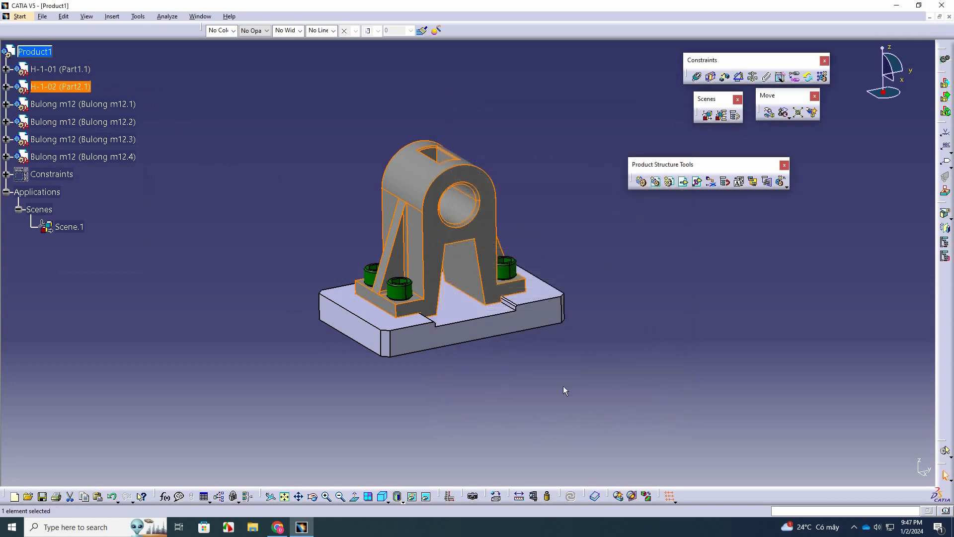
- Set the part number of the first M12 bolt to M12x25 in its properties
left_click(55, 104)
right_click(55, 104)
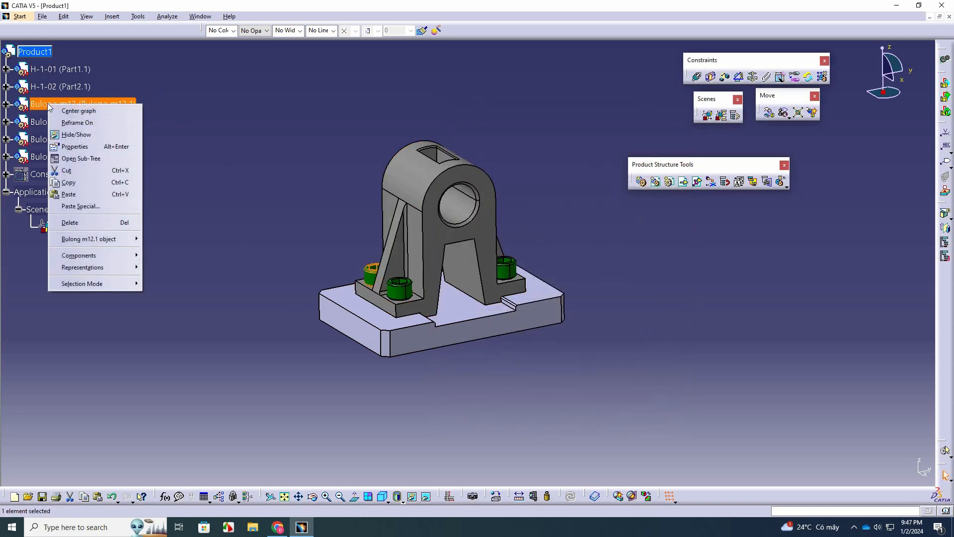
left_click(72, 146)
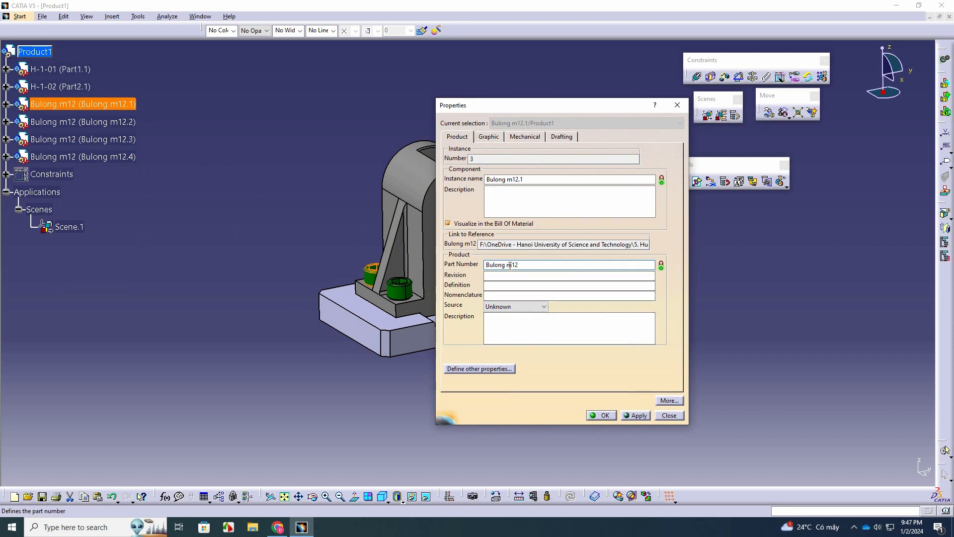
type("M12x25")
- Enter "Bulong luc giac" as the first bolt's component description and accept its properties
left_click(497, 200)
type("B")
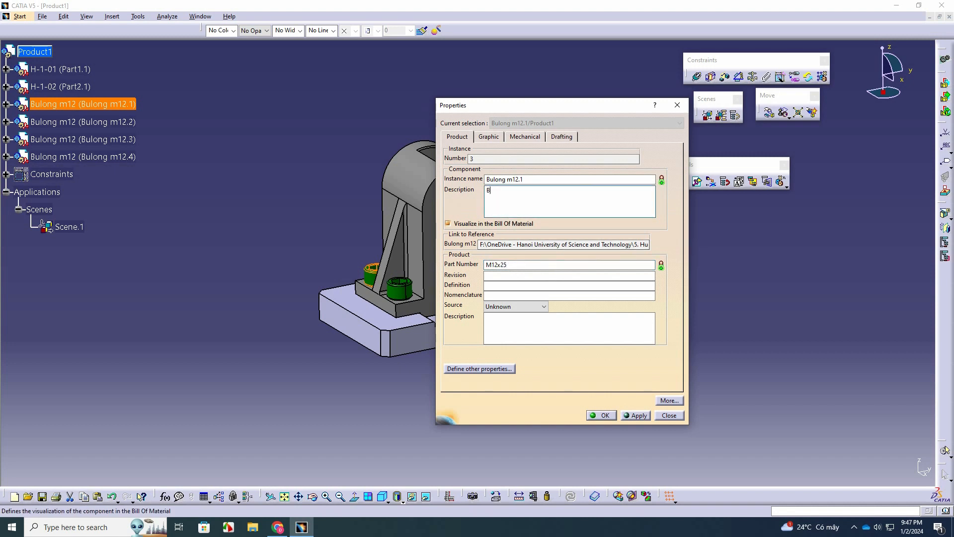
type("ulong luc giac chi")
key("BackSpace")
key("BackSpace")
key("BackSpace")
left_click_drag(535, 196, 468, 198)
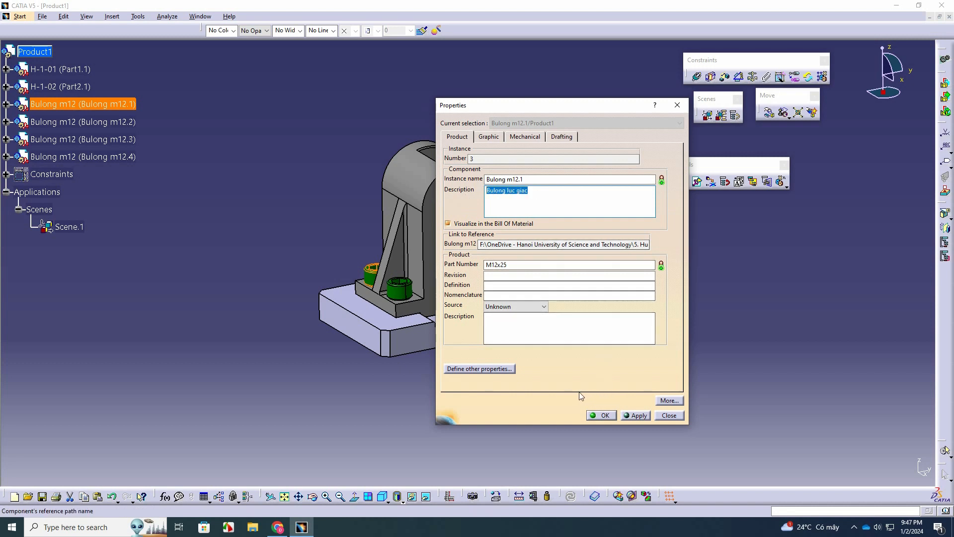
left_click(639, 415)
left_click(602, 416)
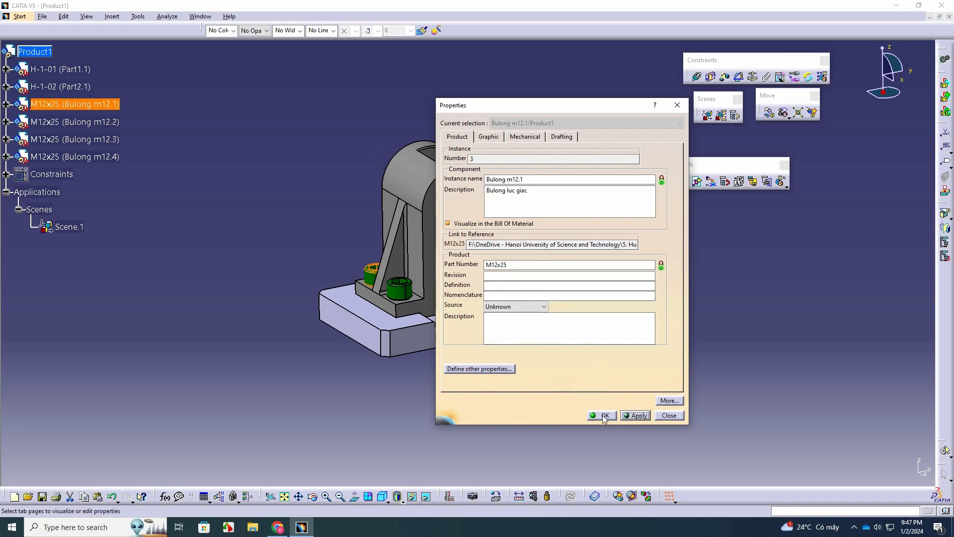
- Reopen the first bolt's properties to check its description and part number, and close them without changes
right_click(70, 106)
left_click(156, 103)
right_click(83, 106)
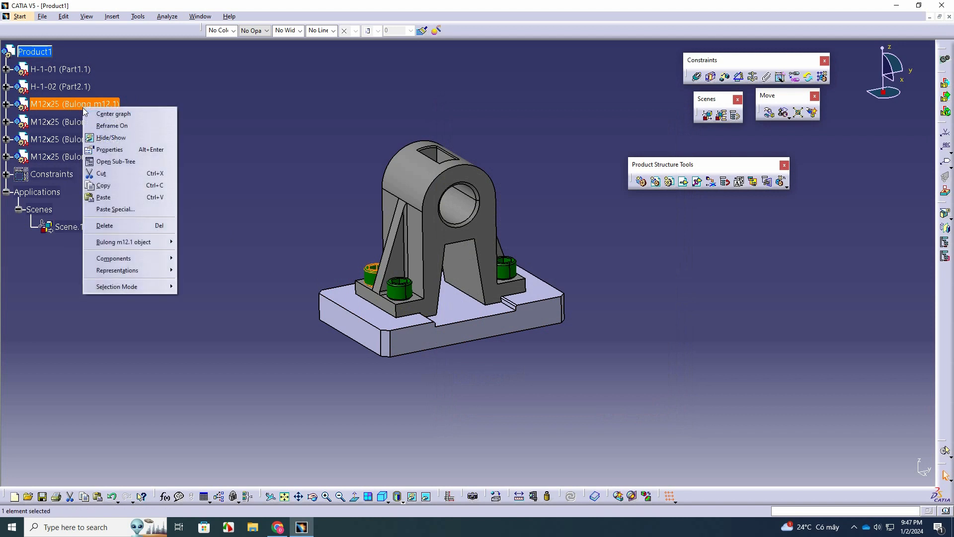
left_click(108, 151)
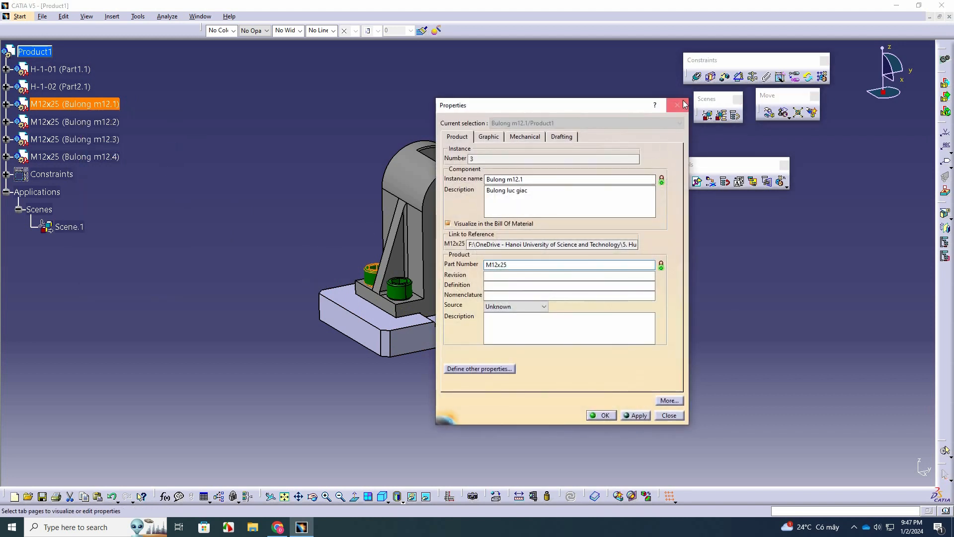
left_click(677, 105)
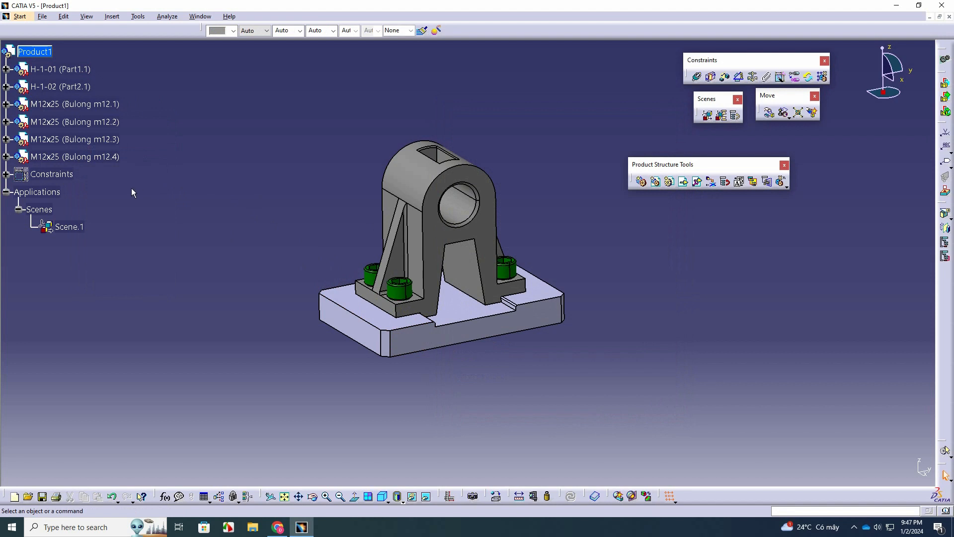
- Switch to Drawing1 and insert the Bill of Material table of Product1 into the exploded isometric view
left_click(201, 17)
left_click(223, 96)
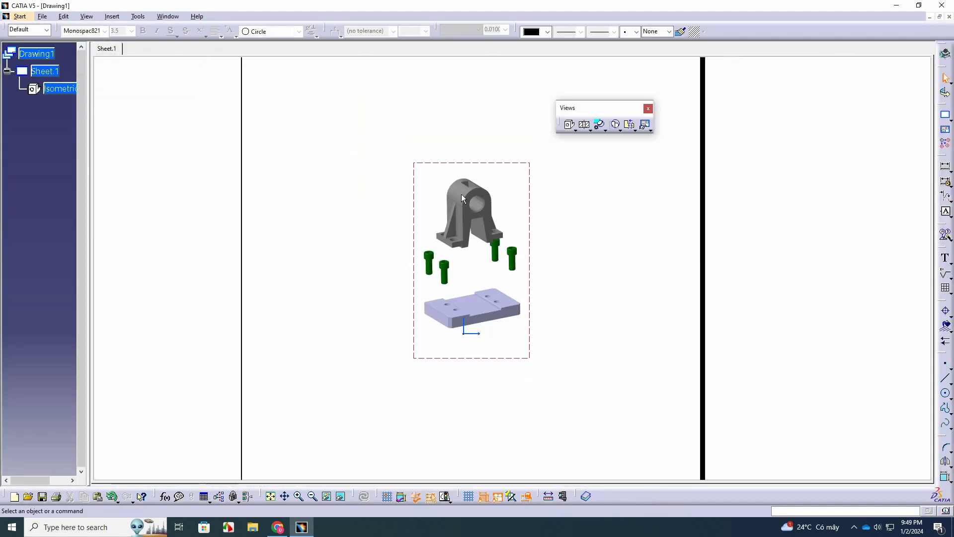
mouse_move(460, 213)
middle_mouse_down()
mouse_move(431, 174)
mouse_move(424, 182)
mouse_move(435, 204)
middle_mouse_up()
left_click(403, 111)
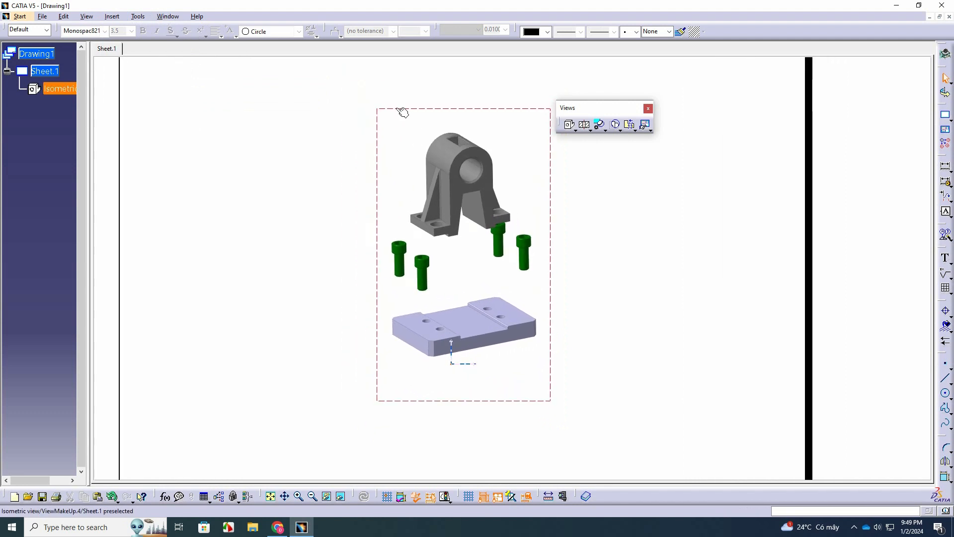
left_click(370, 128)
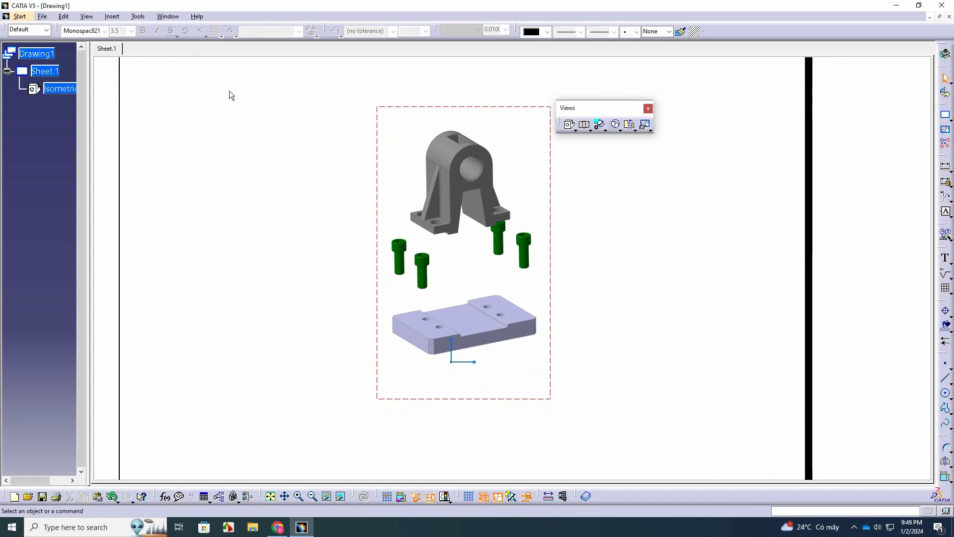
left_click(112, 16)
mouse_move(144, 80)
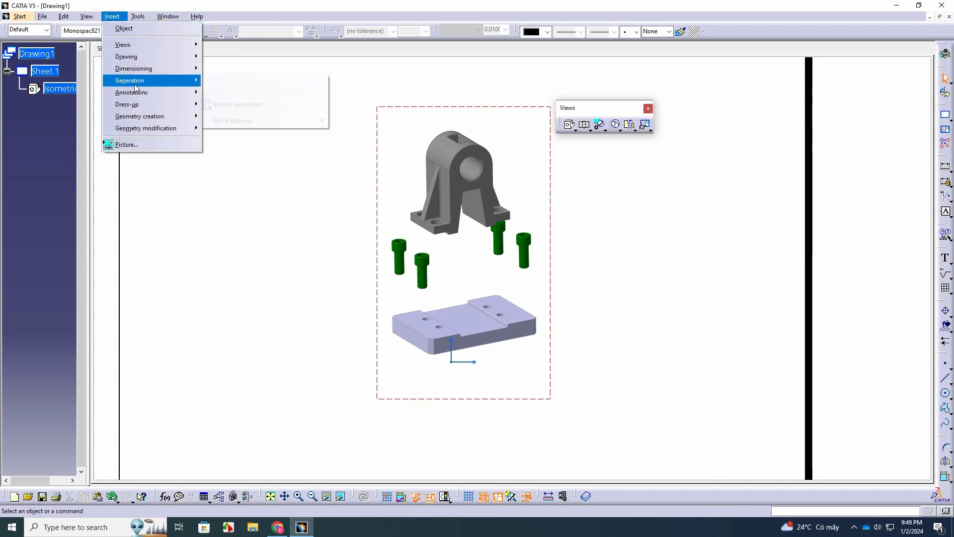
mouse_move(239, 120)
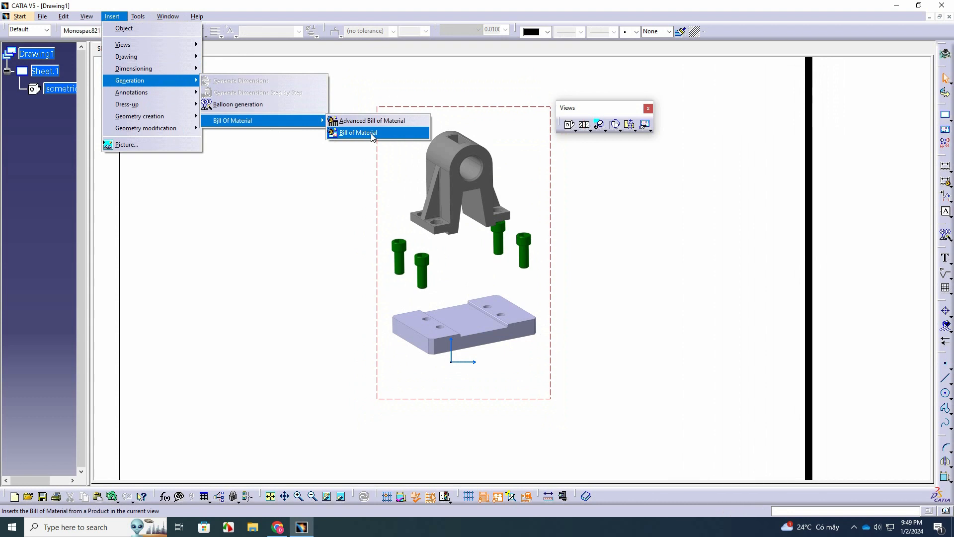
left_click(372, 133)
left_click(424, 128)
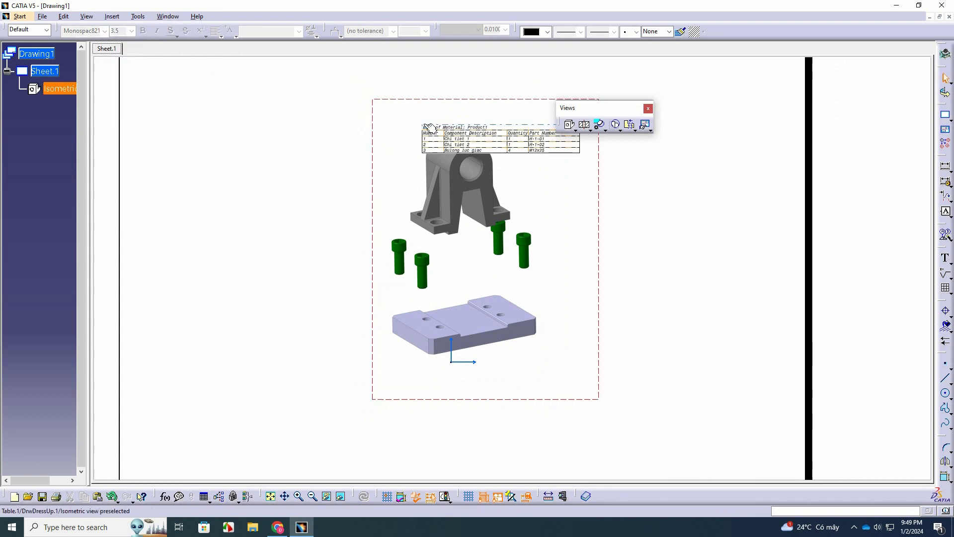
- Move the Bill of Material table off the bracket to the free area right of the exploded components
middle_click_drag(538, 245, 482, 260)
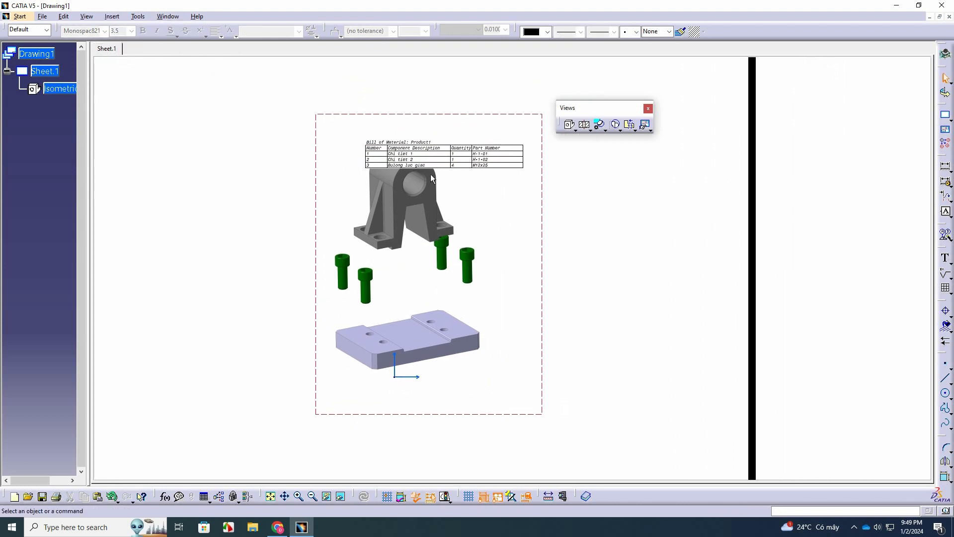
left_click_drag(409, 144, 538, 162)
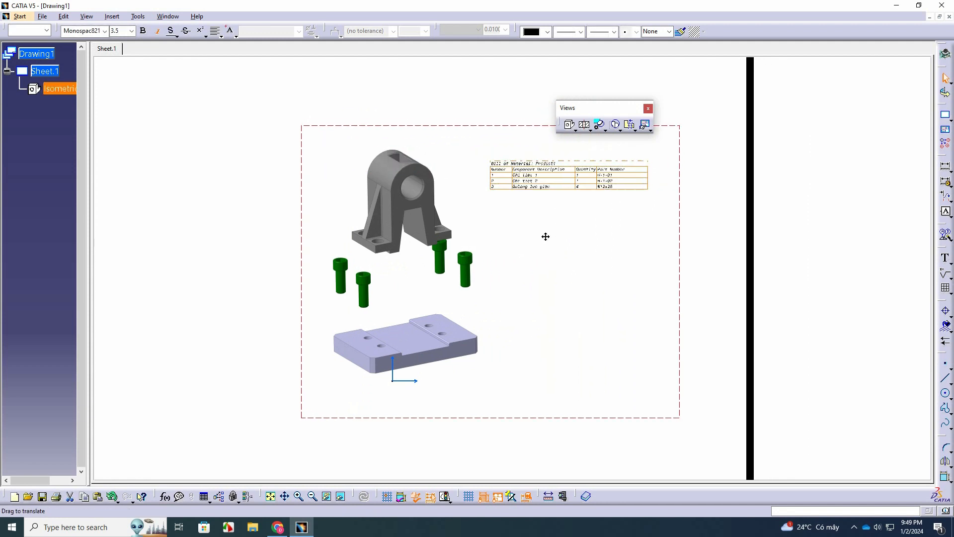
scroll(545, 237, "up", 5)
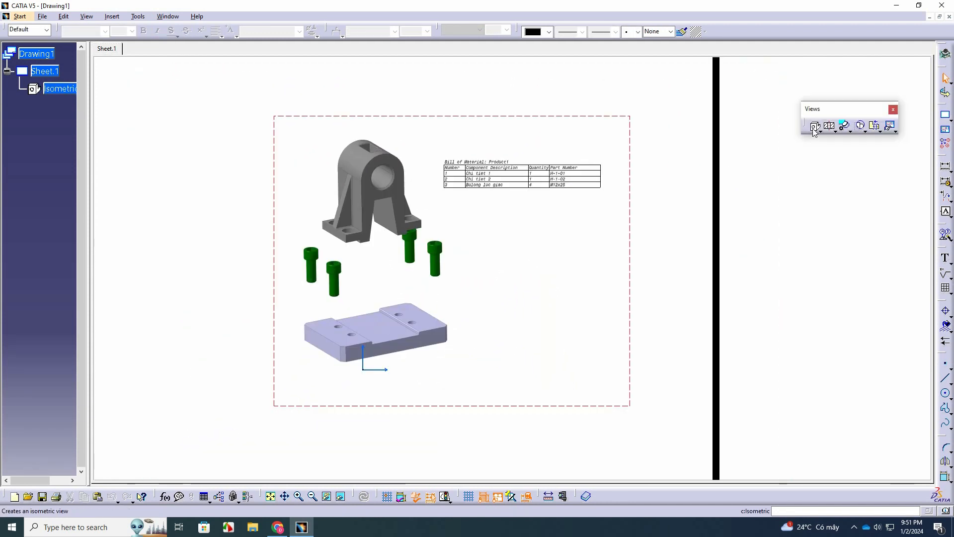
- Create an isometric view of the assembled Product1 and place it beneath the Bill of Material table
left_click(167, 17)
left_click(179, 81)
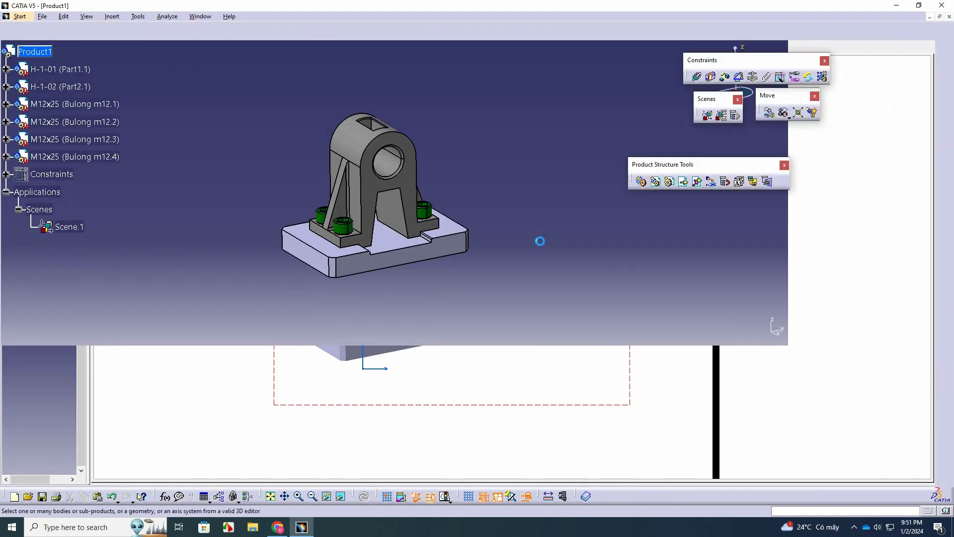
left_click(422, 232)
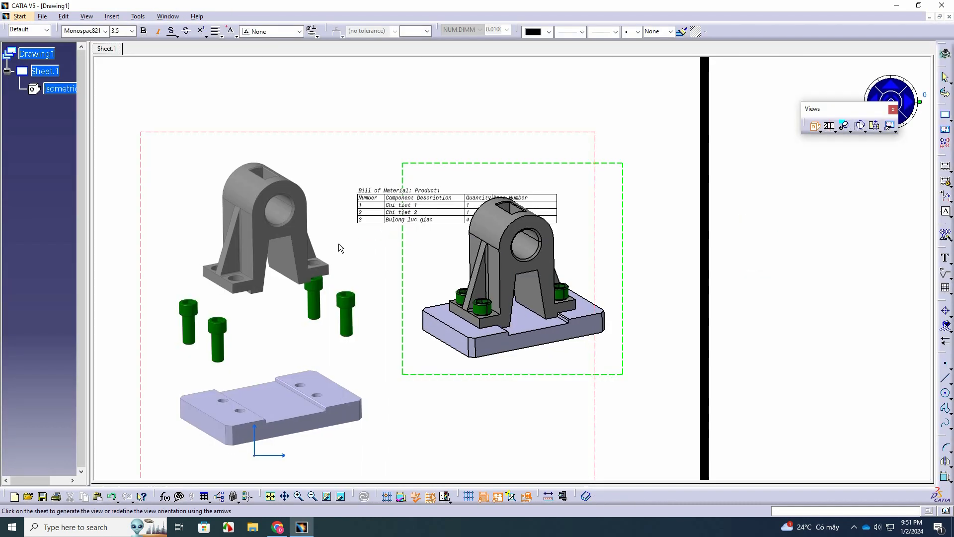
scroll(338, 247, "down", 3)
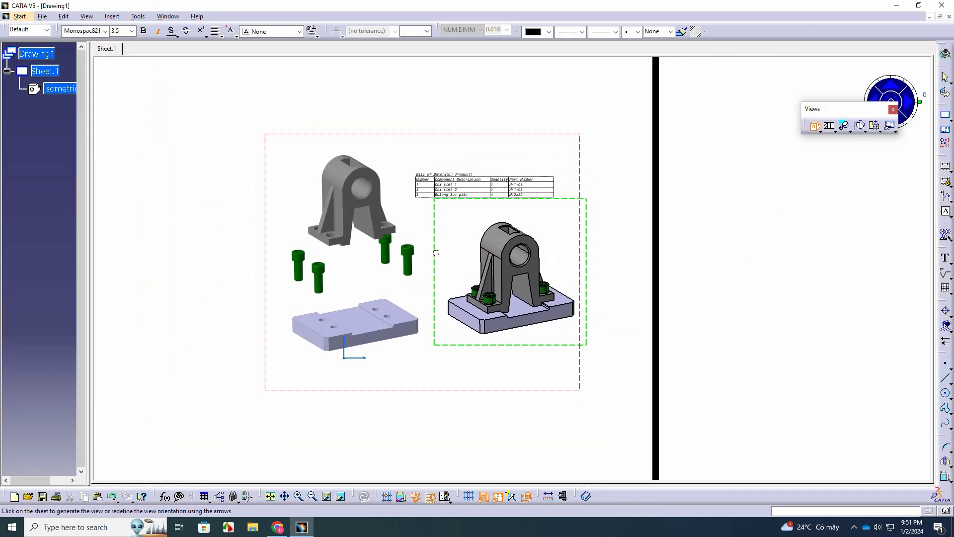
left_click(422, 263)
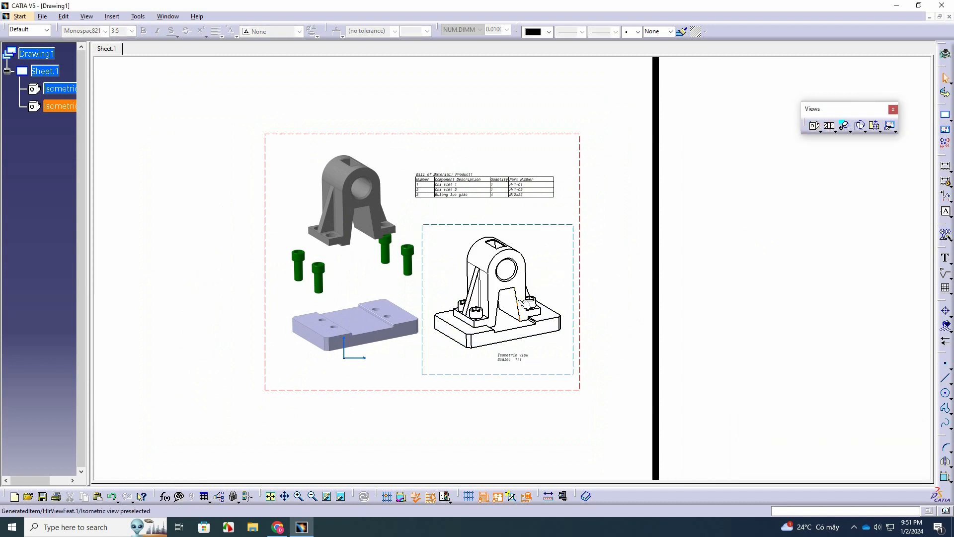
- Delete the caption below the assembled isometric view and generate balloons for that view's components
left_click(515, 356)
key("Delete")
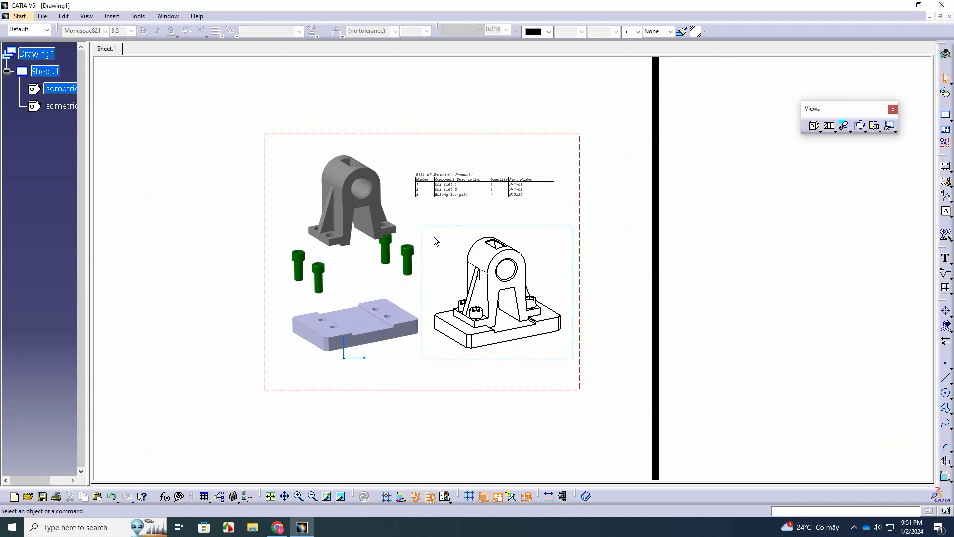
left_click(439, 225)
left_click(112, 16)
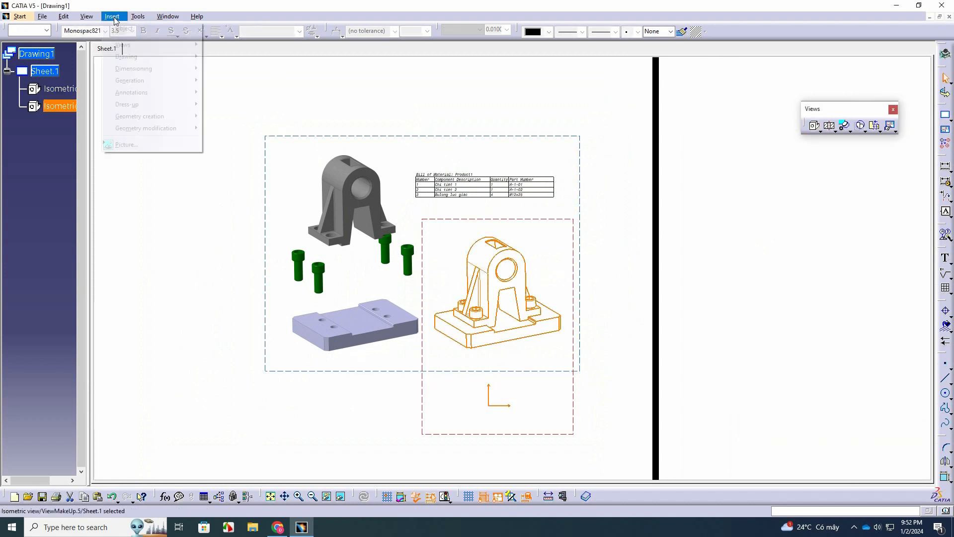
mouse_move(139, 81)
left_click(229, 104)
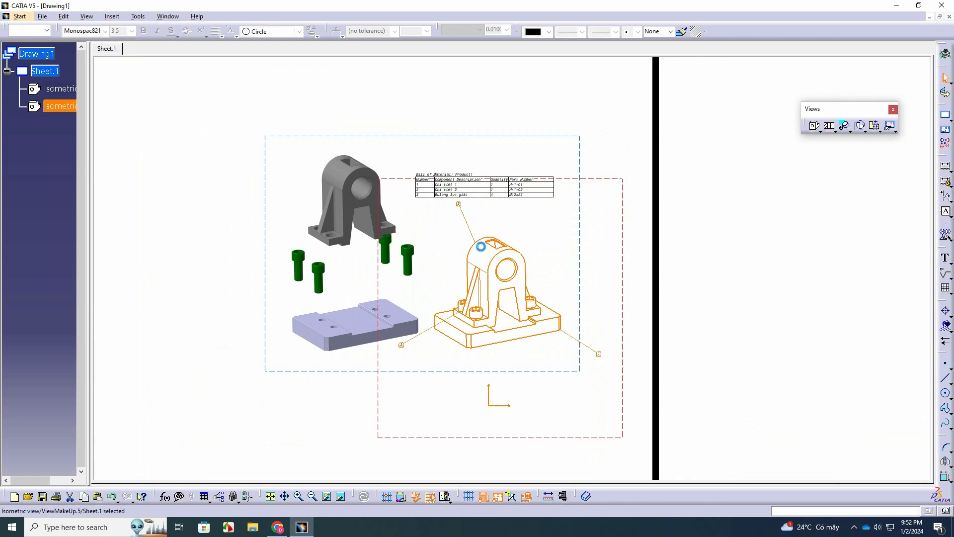
left_click(445, 254)
- Move balloons 1, 2 and 3 closer to the assembled bracket so their leaders are shorter
mouse_move(445, 252)
middle_mouse_down()
mouse_move(453, 200)
mouse_move(416, 219)
middle_mouse_up()
left_click_drag(654, 382, 623, 312)
left_click_drag(436, 151, 443, 169)
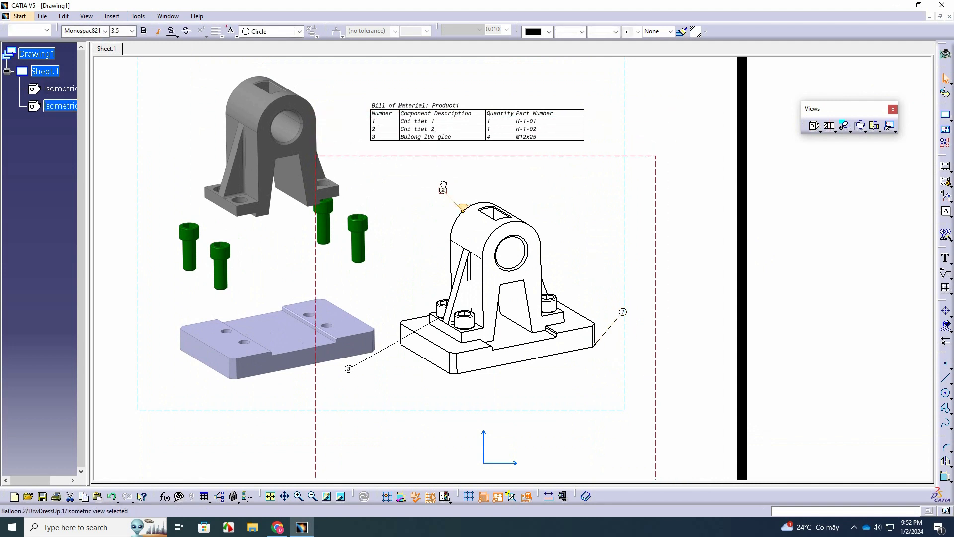
left_click_drag(348, 369, 376, 344)
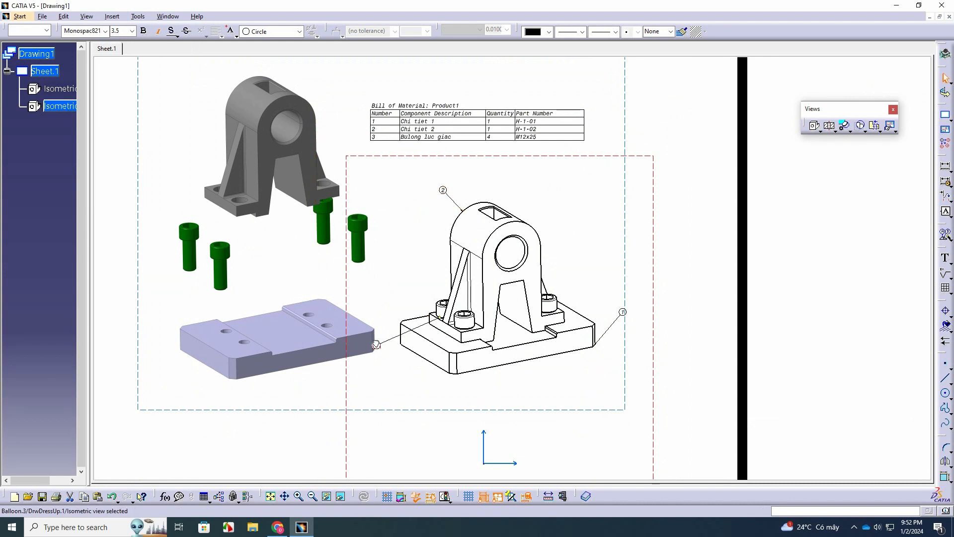
left_click(372, 238)
- Shift the assembled view slightly right of the exploded components, and move both views up and left toward the sheet's middle
mouse_move(418, 262)
middle_mouse_down()
mouse_move(407, 239)
mouse_move(417, 293)
middle_mouse_up()
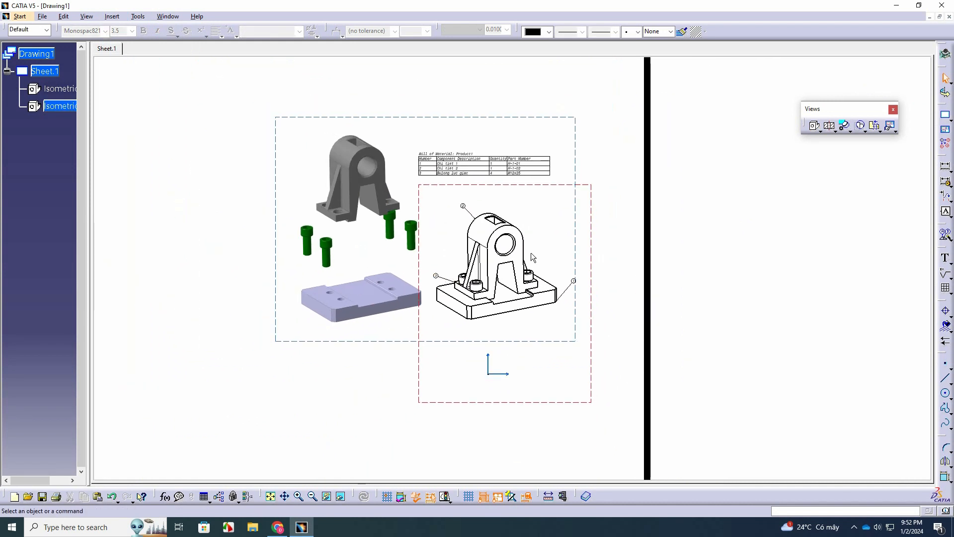
left_click_drag(592, 192, 599, 195)
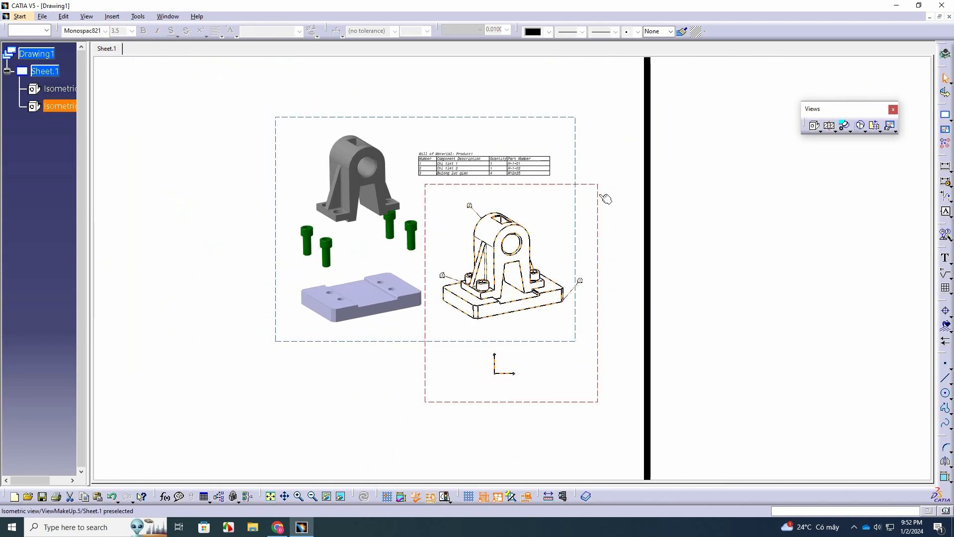
mouse_move(456, 284)
middle_mouse_down()
mouse_move(505, 301)
mouse_move(528, 279)
mouse_move(451, 261)
mouse_move(447, 272)
middle_mouse_up()
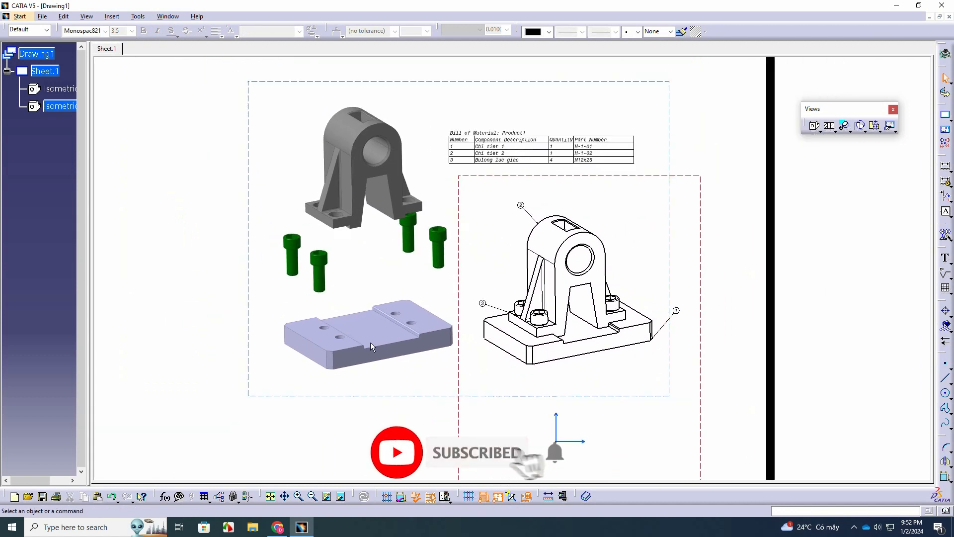
middle_click_drag(385, 301, 403, 347)
left_click(472, 177)
left_click_drag(472, 177, 414, 154)
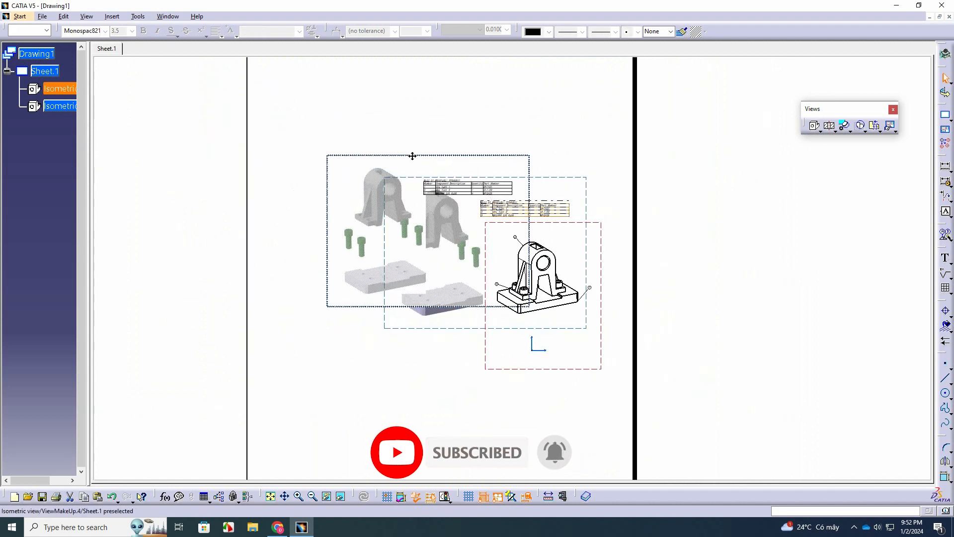
left_click_drag(558, 222, 508, 208)
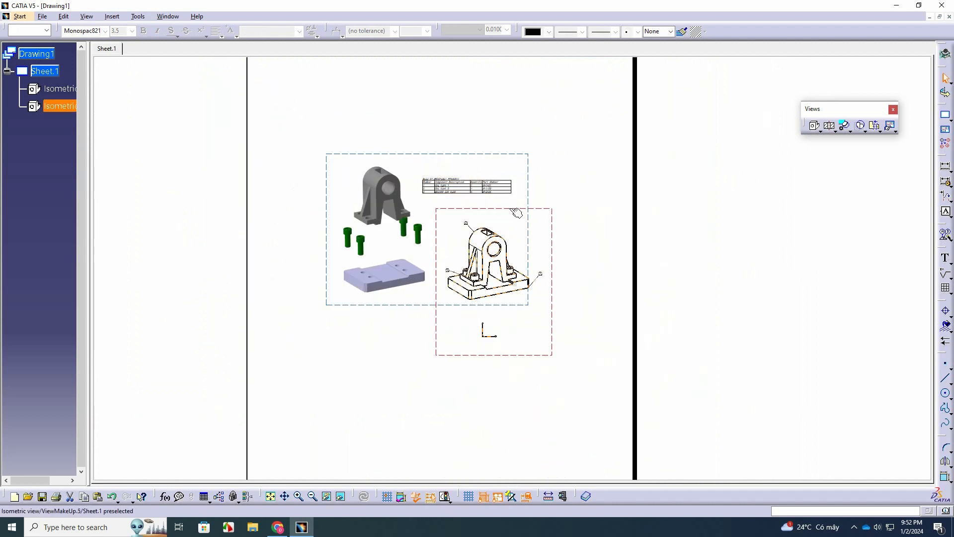
- Open the assembled isometric view's properties and set its view generation mode to Raster
right_click(535, 209)
left_click(576, 269)
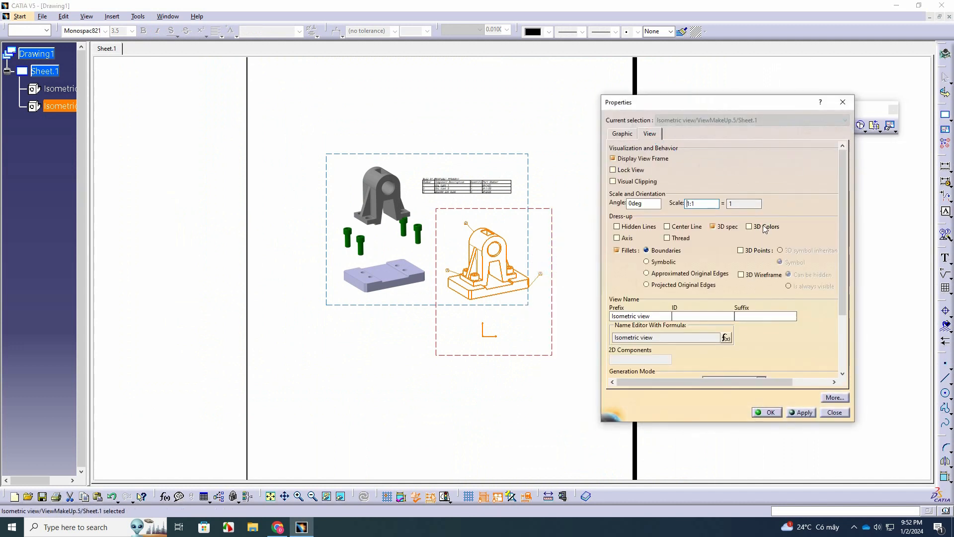
scroll(843, 204, "down", 3)
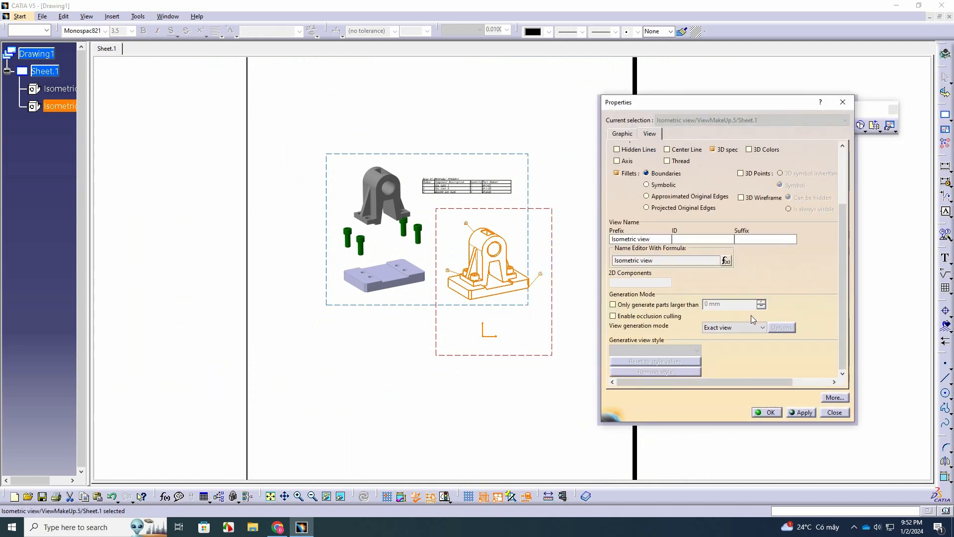
left_click(735, 327)
left_click(720, 359)
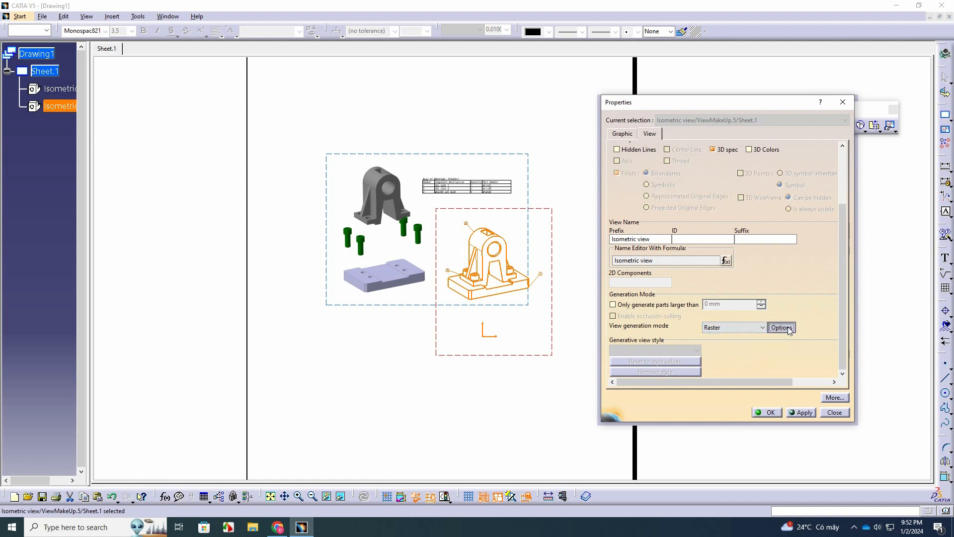
- Set the raster mode to Shading with edges with High quality for visualization and print, and apply it to the assembled view
left_click(788, 328)
left_click(458, 197)
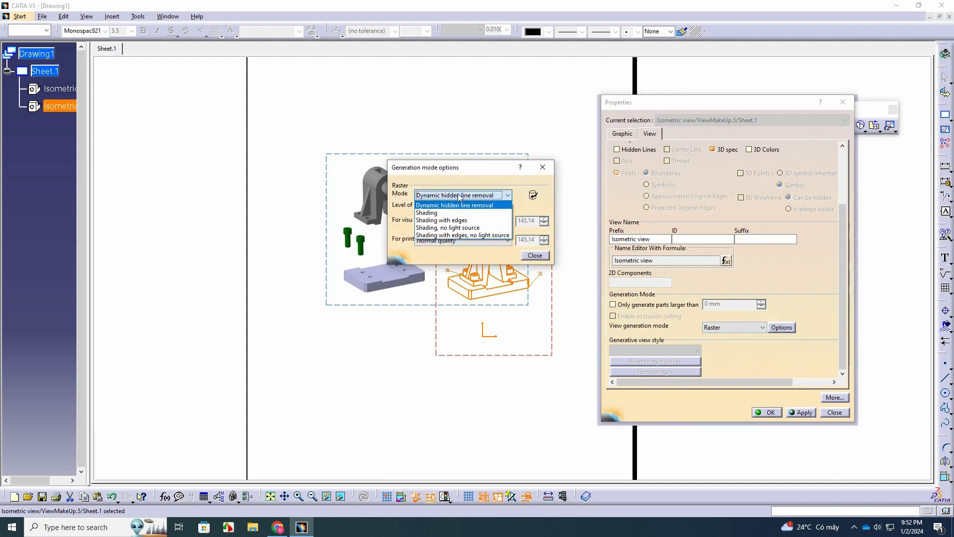
left_click(446, 224)
left_click(446, 224)
left_click(452, 241)
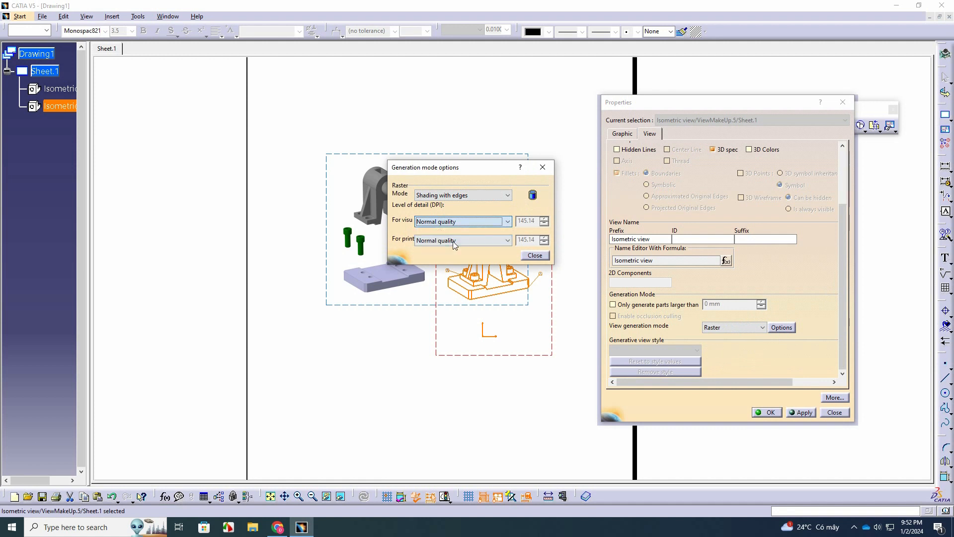
left_click(452, 240)
left_click(432, 265)
left_click(452, 221)
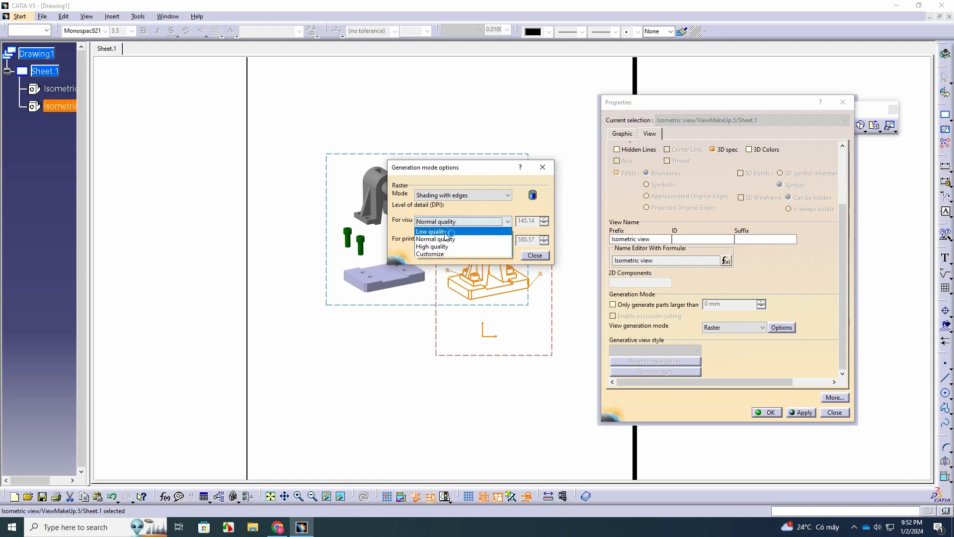
left_click(449, 243)
left_click(534, 255)
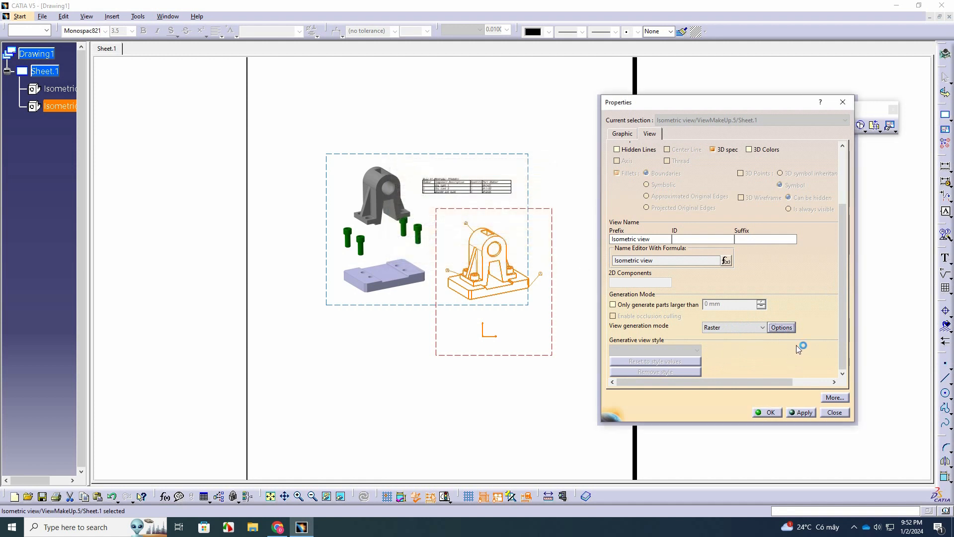
left_click(802, 412)
left_click(768, 412)
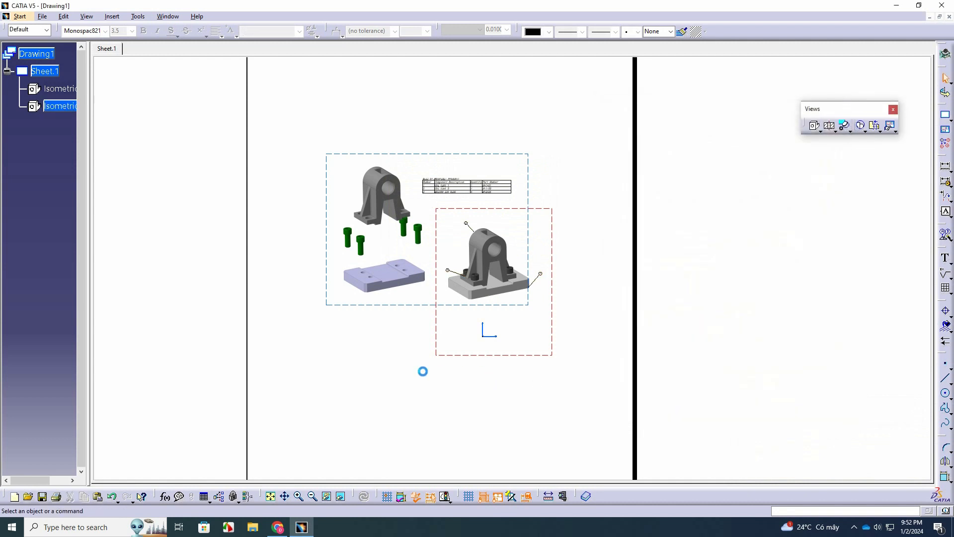
- Change the format of Sheet.1 to A2 ISO in portrait orientation
mouse_move(423, 371)
middle_mouse_down()
mouse_move(455, 347)
mouse_move(475, 314)
mouse_move(469, 304)
mouse_move(449, 376)
mouse_move(411, 381)
mouse_move(386, 356)
mouse_move(390, 368)
mouse_move(363, 354)
mouse_move(383, 348)
mouse_move(389, 360)
middle_mouse_up()
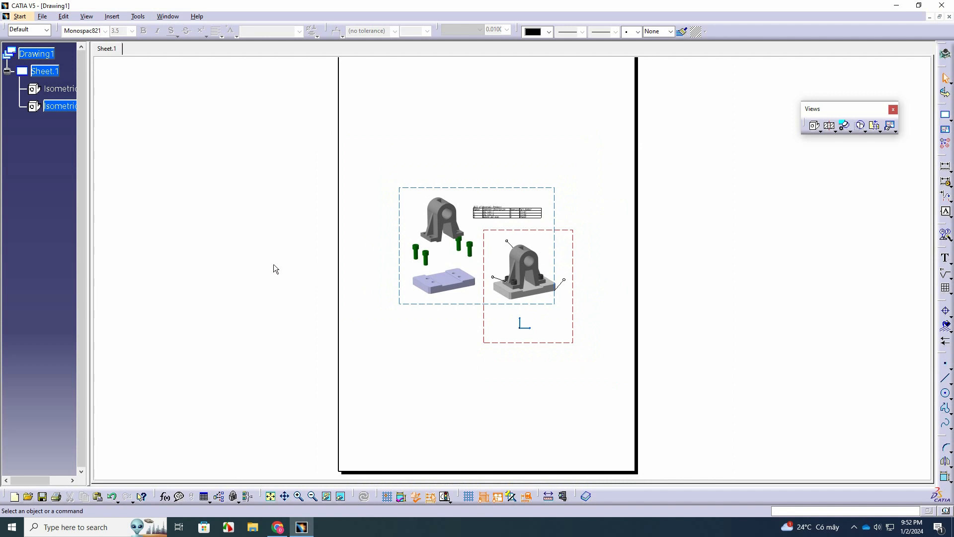
left_click(60, 103)
middle_click_drag(507, 249, 462, 363)
right_click(45, 72)
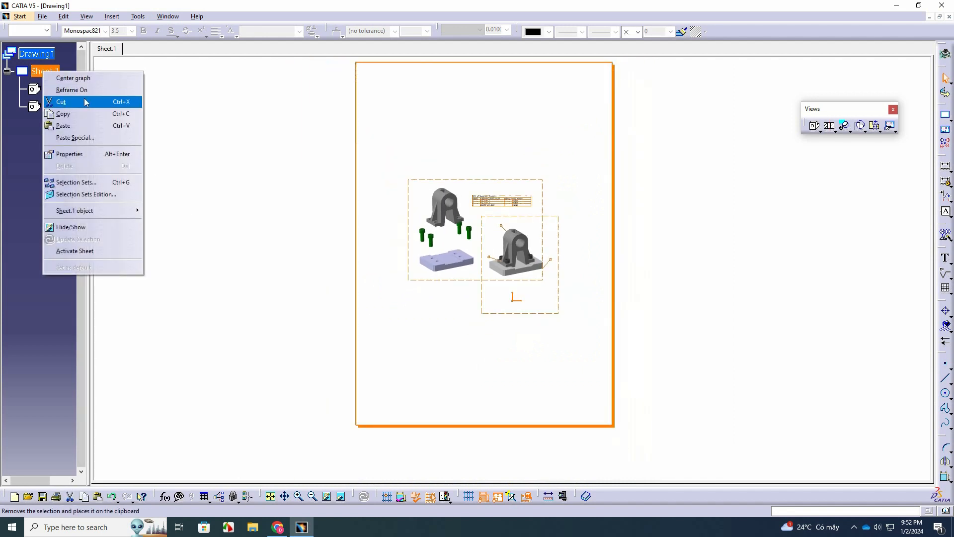
left_click(69, 154)
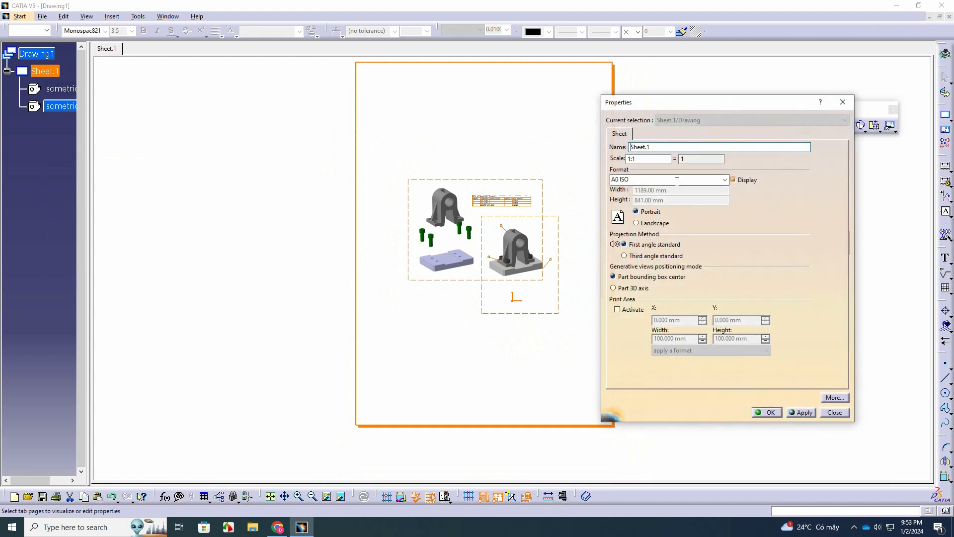
left_click(677, 181)
left_click(639, 220)
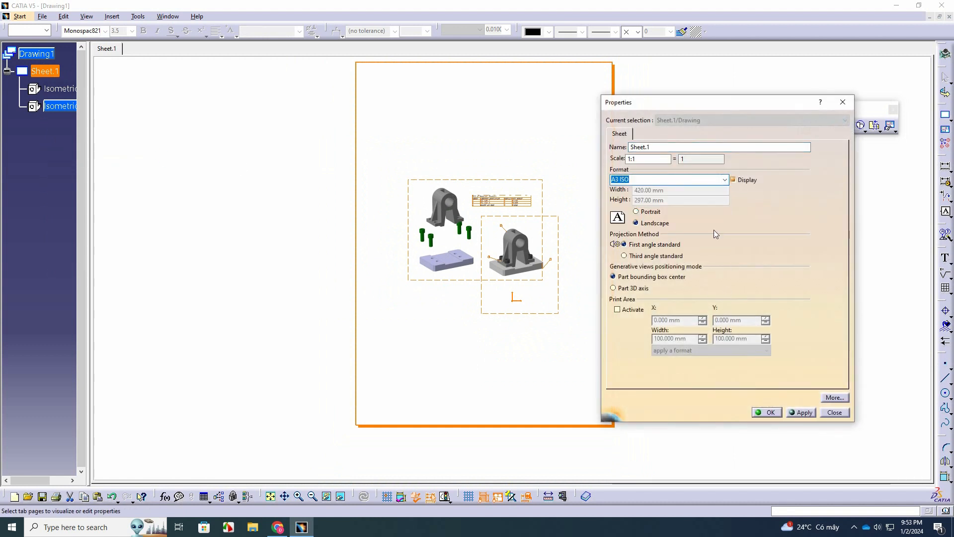
left_click(723, 180)
left_click(653, 212)
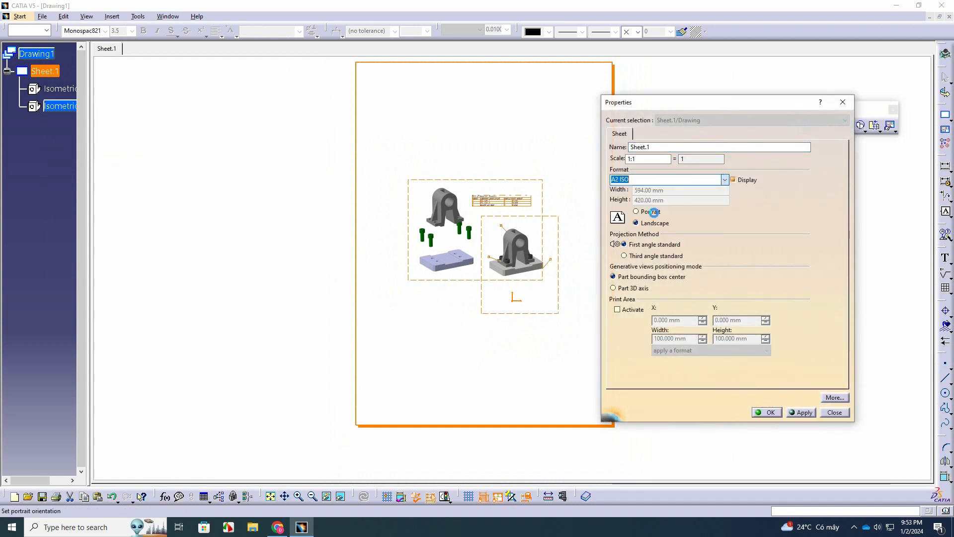
left_click(804, 412)
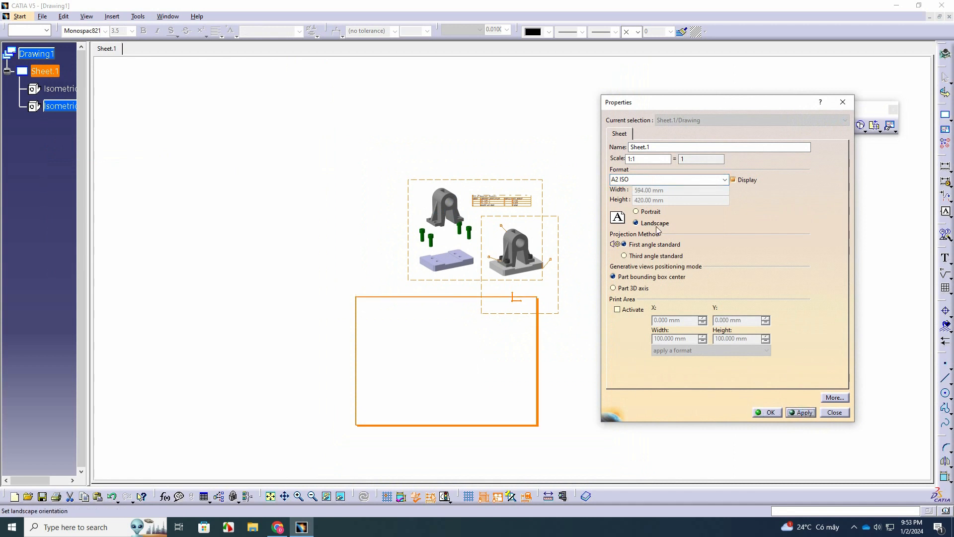
left_click(799, 411)
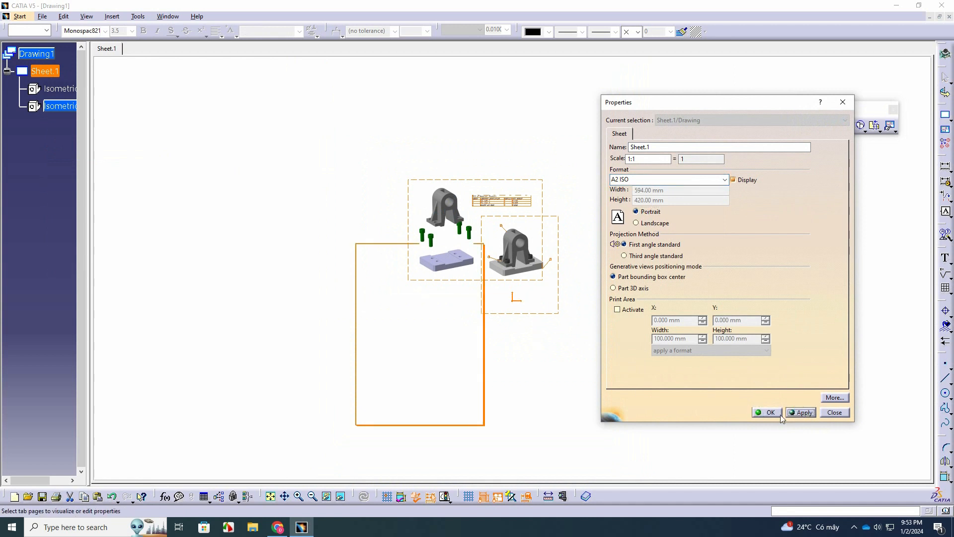
left_click(767, 412)
- Move the exploded and assembled views onto the A2 sheet, with the assembled view beneath the Bill of Material table
left_click_drag(484, 186, 444, 282)
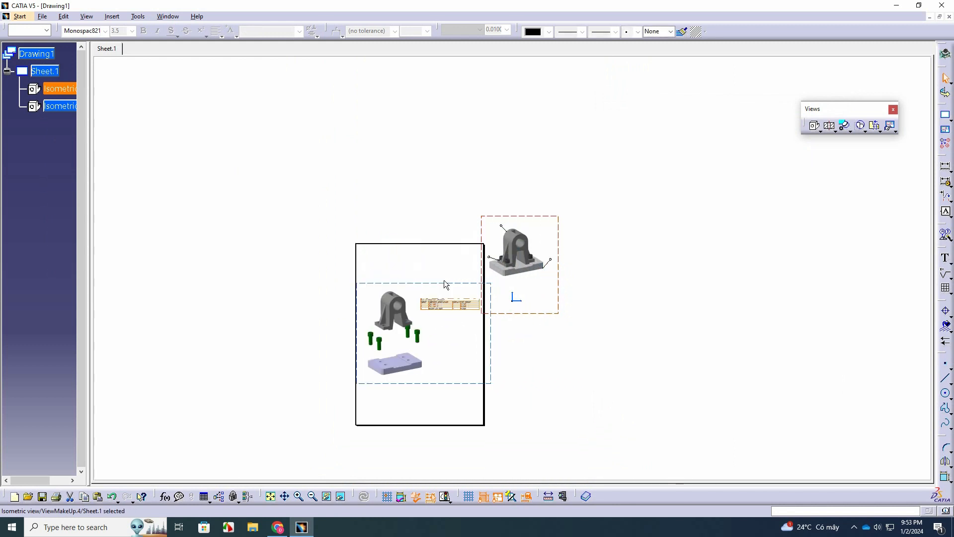
left_click_drag(537, 222, 466, 344)
left_click_drag(433, 285, 434, 271)
left_click_drag(466, 347, 461, 326)
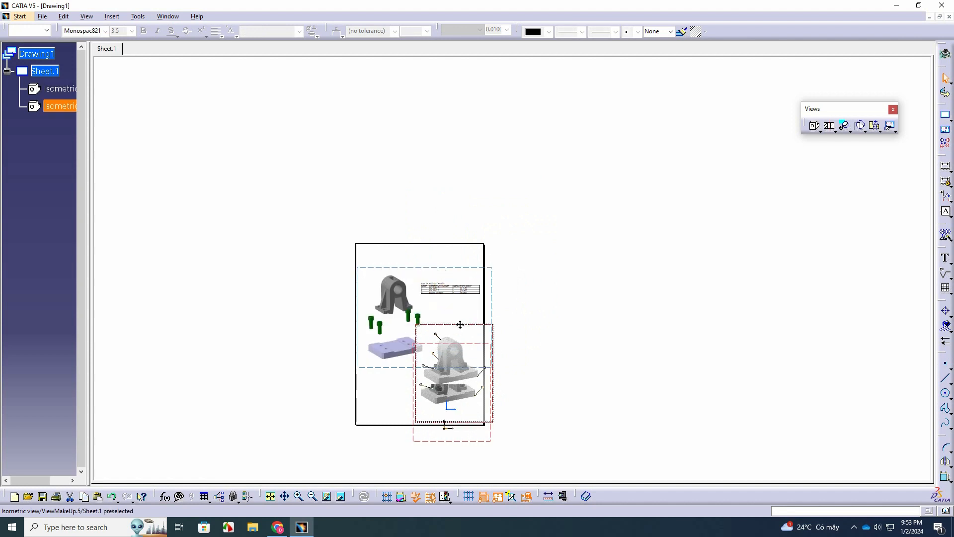
- Switch the A2 ISO sheet to landscape orientation
mouse_move(295, 259)
middle_mouse_down()
mouse_move(328, 144)
mouse_move(325, 112)
middle_mouse_up()
mouse_move(266, 151)
middle_mouse_down()
mouse_move(358, 150)
mouse_move(350, 127)
middle_mouse_up()
right_click(53, 72)
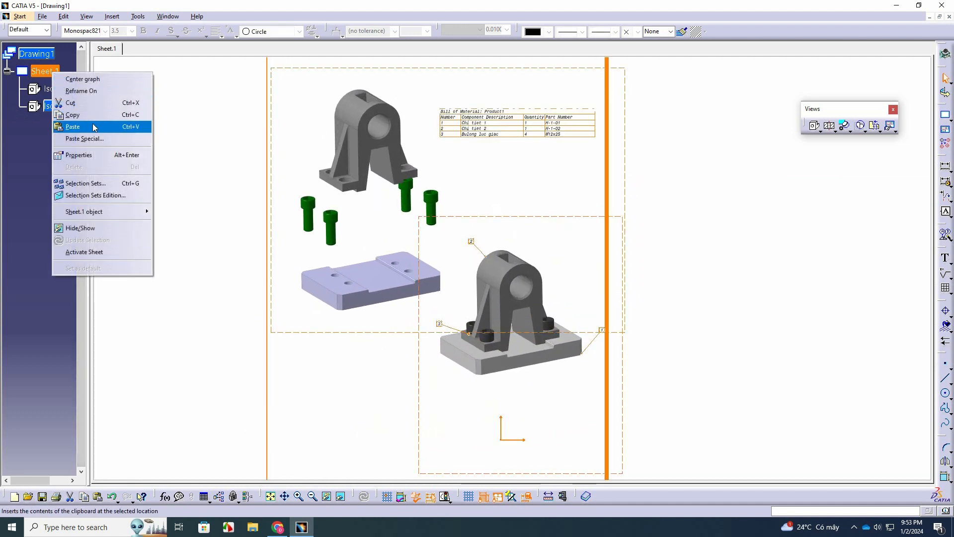
left_click(79, 154)
left_click(795, 412)
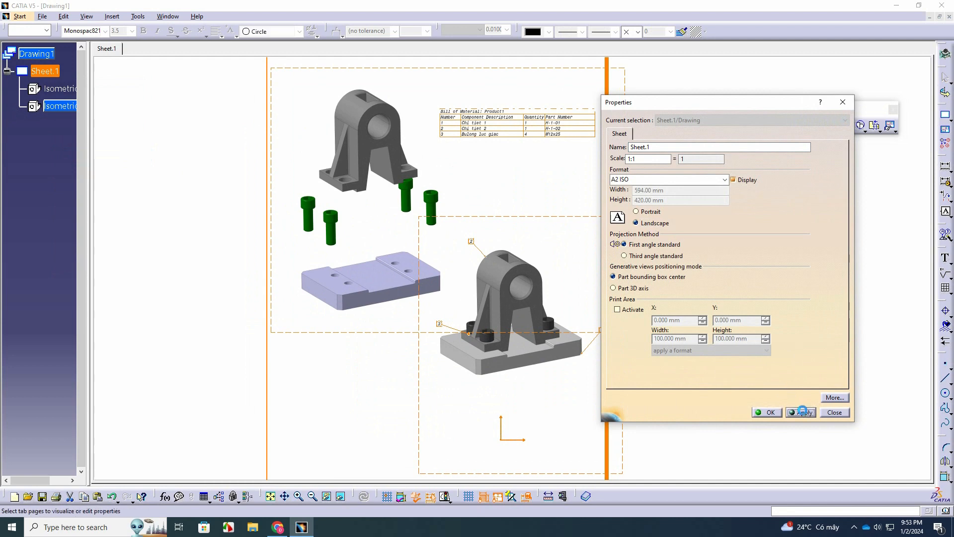
left_click(765, 412)
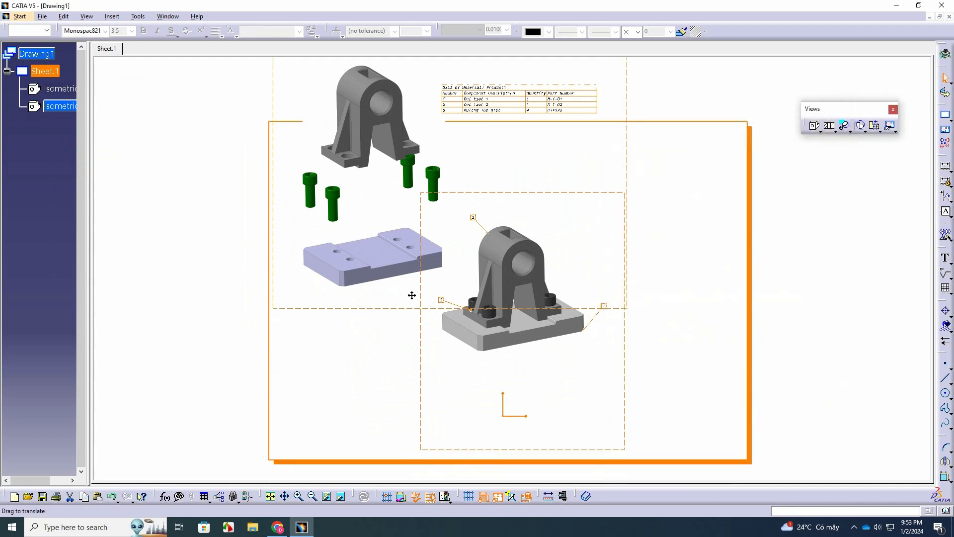
- Reposition both views inside the landscape sheet, exploded components at left and the assembled bracket at right
left_click_drag(522, 124, 540, 154)
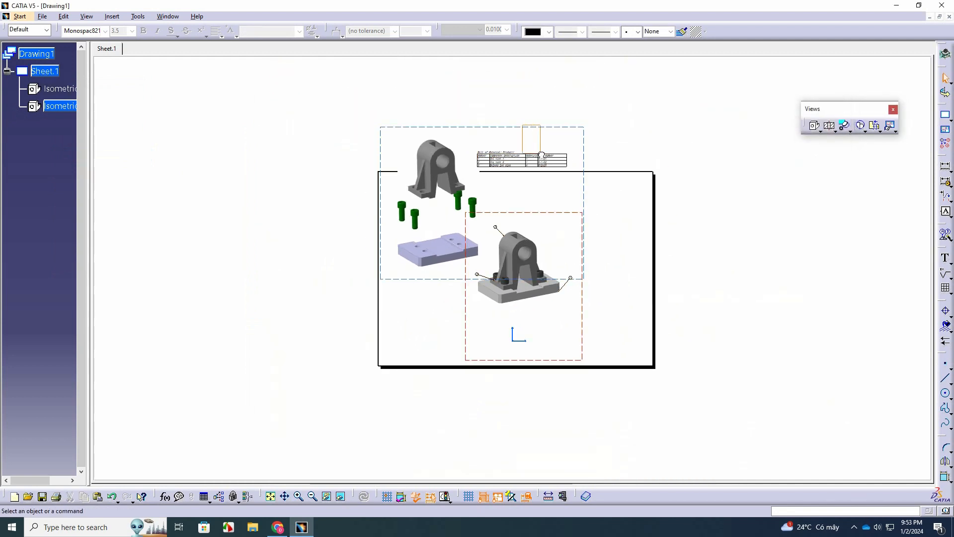
mouse_move(500, 127)
left_mouse_down()
mouse_move(521, 143)
mouse_move(522, 191)
mouse_move(609, 217)
left_mouse_up()
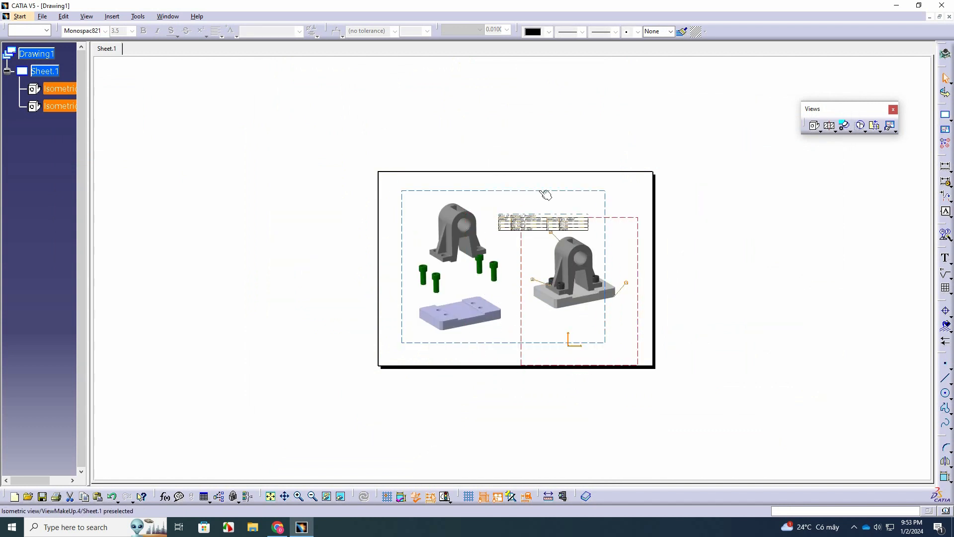
mouse_move(546, 194)
left_mouse_down()
mouse_move(543, 177)
mouse_move(550, 184)
left_mouse_up()
left_click_drag(634, 220, 629, 227)
left_click_drag(542, 178, 539, 180)
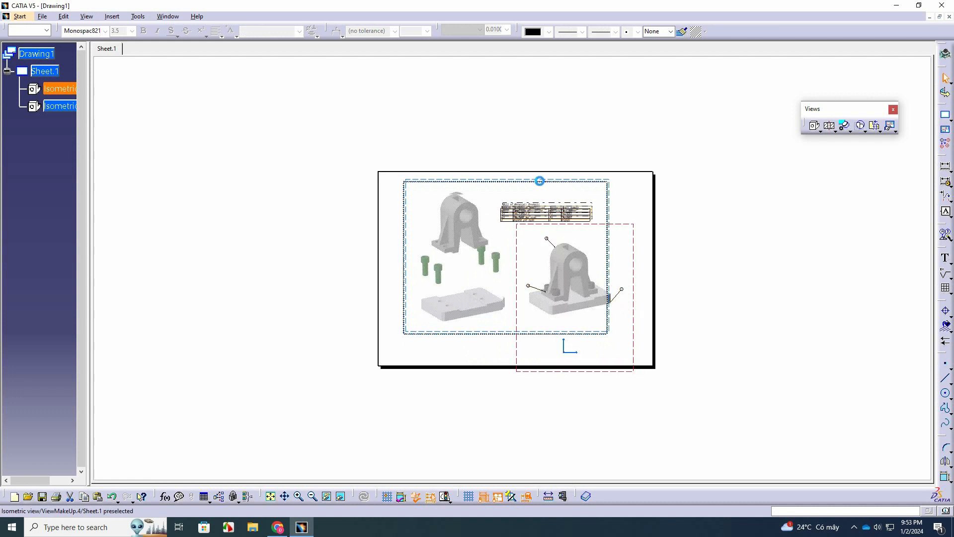
- Shift the Bill of Material table right above the assembled bracket and fine-tune the positions of both views on the sheet
mouse_move(528, 321)
middle_mouse_down()
mouse_move(535, 225)
mouse_move(433, 310)
middle_mouse_up()
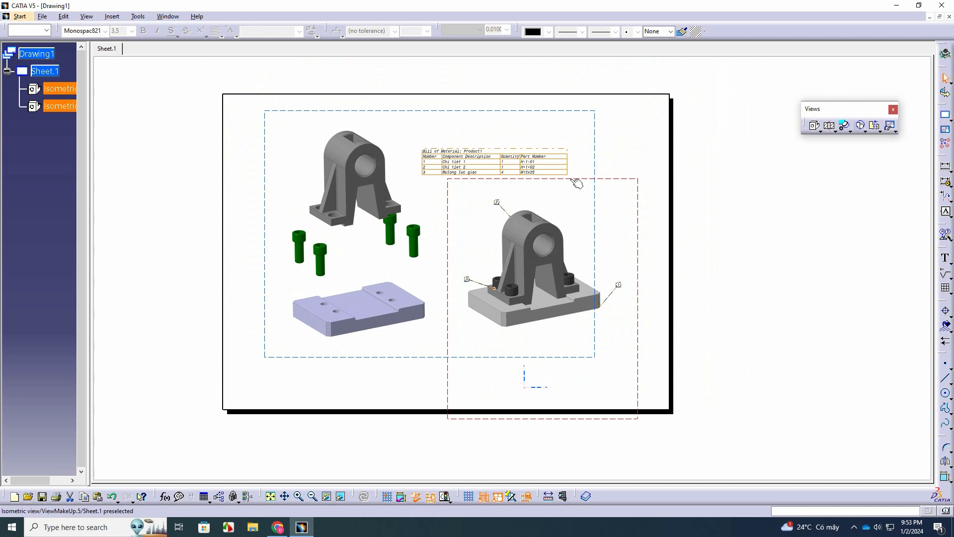
left_click_drag(577, 183, 585, 188)
left_click_drag(517, 153, 555, 153)
middle_click_drag(416, 185, 445, 190)
left_click_drag(490, 122, 486, 127)
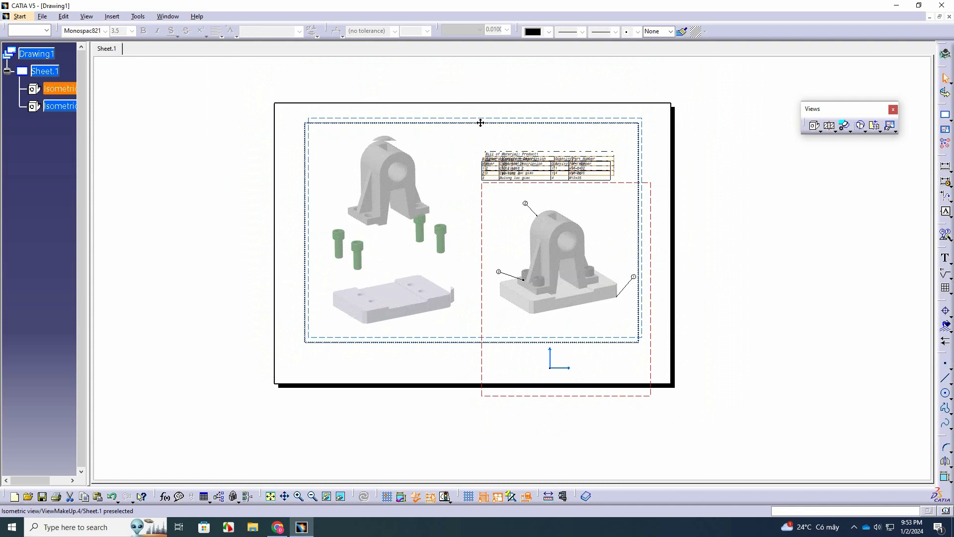
mouse_move(446, 310)
middle_mouse_down()
mouse_move(470, 252)
mouse_move(437, 281)
mouse_move(445, 323)
middle_mouse_up()
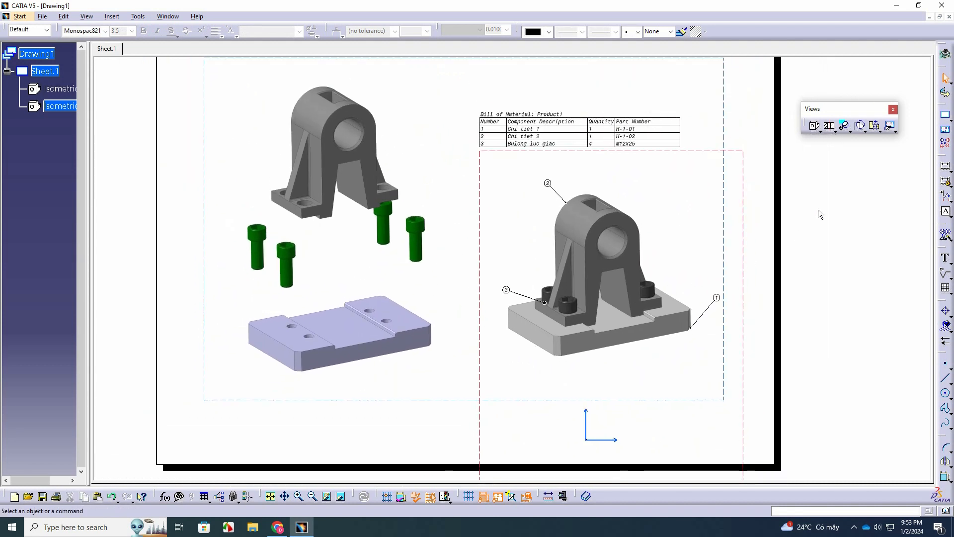
left_click_drag(856, 113, 880, 112)
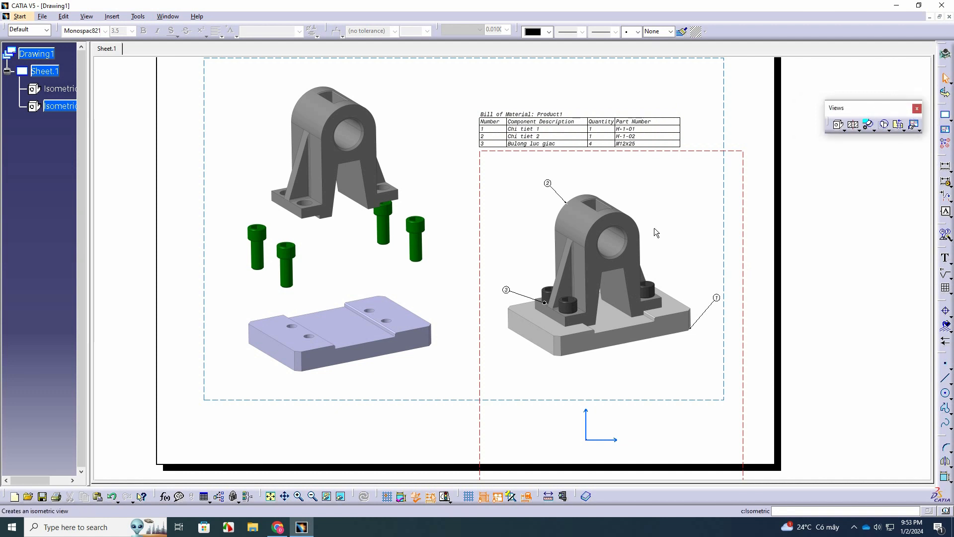
middle_click_drag(422, 297, 444, 320)
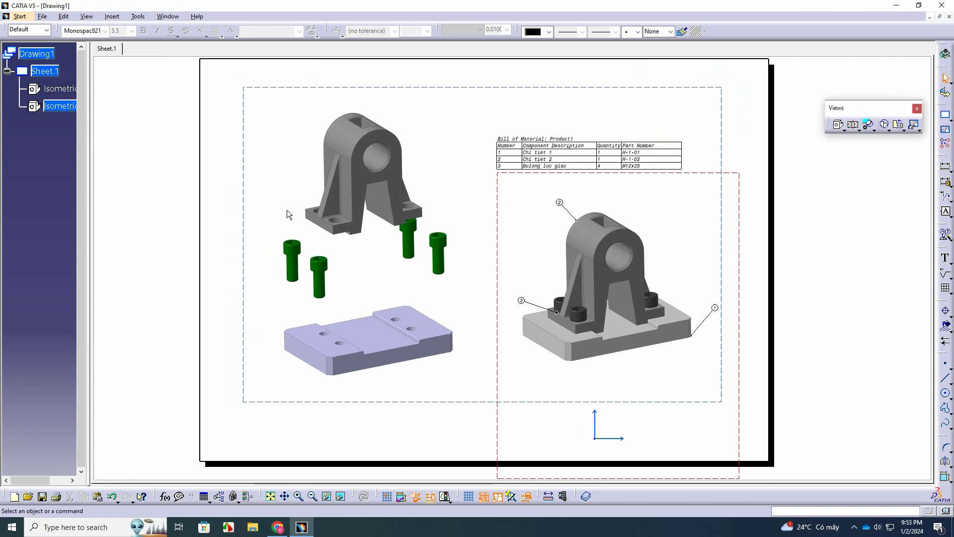
- Save the drawing as the CATDrawing file Drawing1 in the Xuat ban ve explored folder, proceeding without saving the modified linked document
left_click(42, 17)
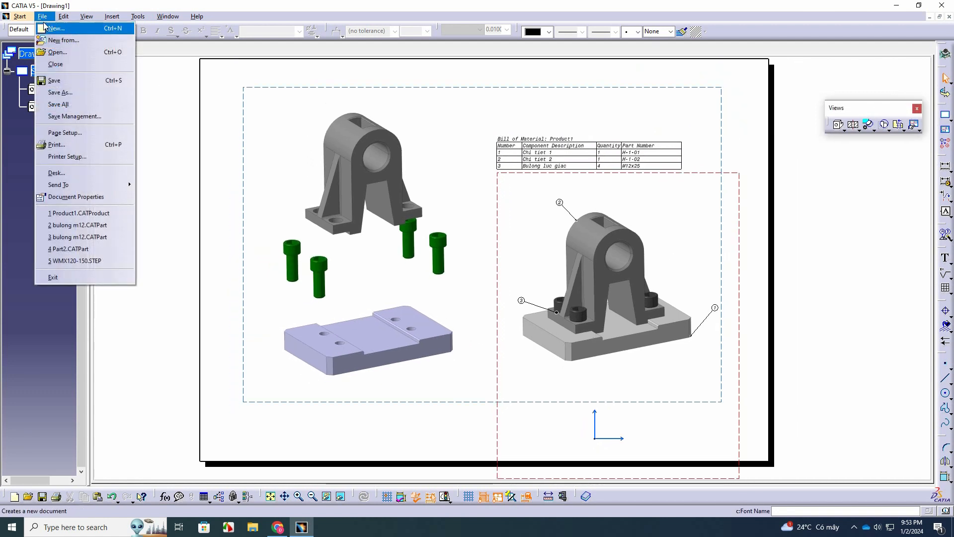
left_click(55, 80)
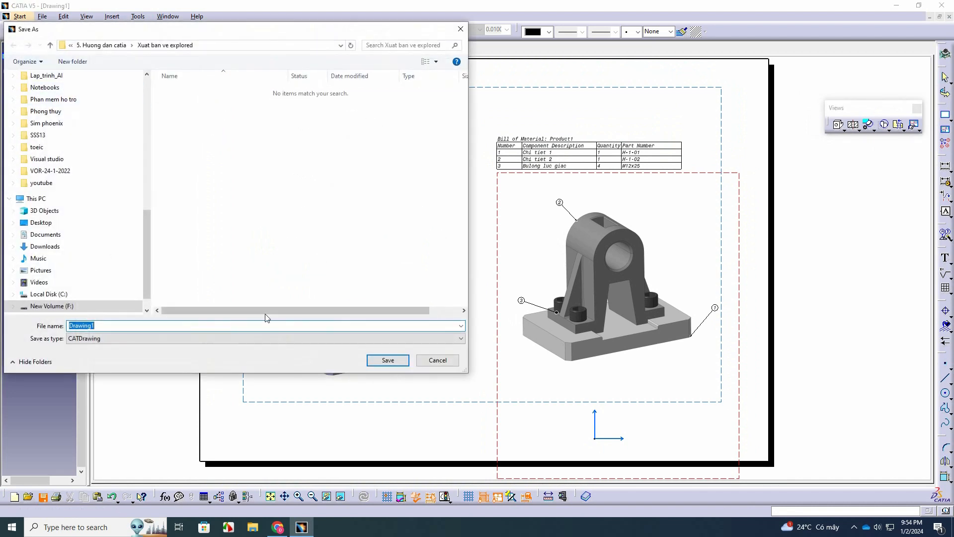
left_click(388, 359)
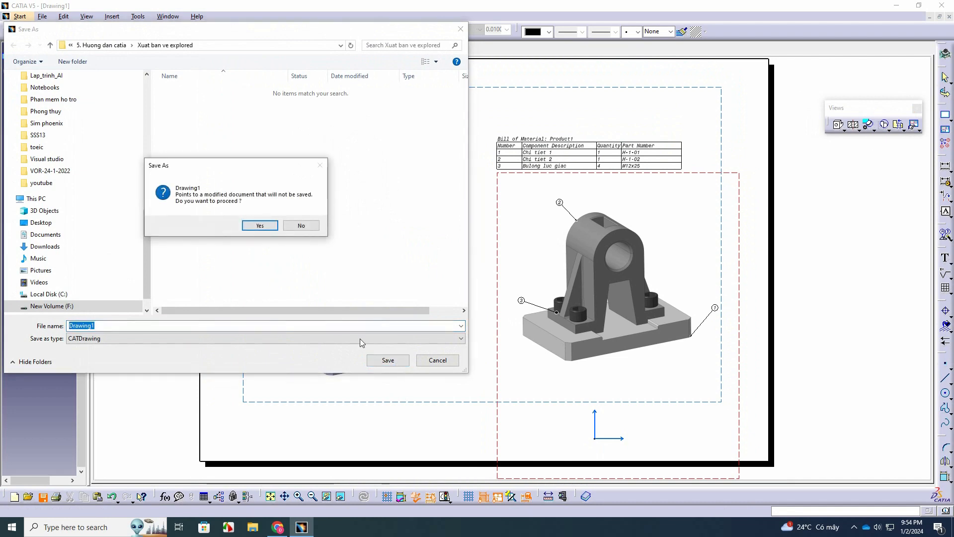
left_click(258, 224)
- Export the drawing as a PDF named Drawing1 to the Xuat ban ve explored folder
left_click(42, 16)
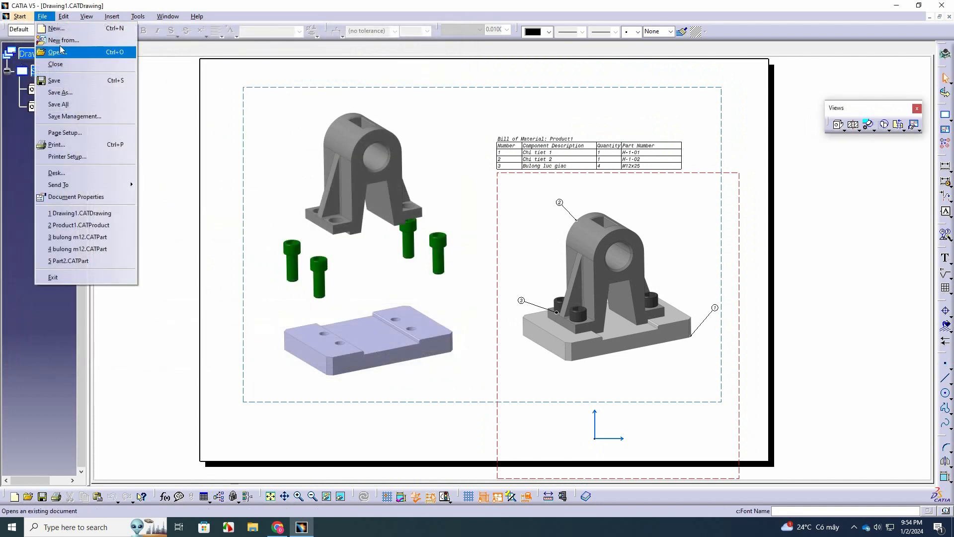
left_click(52, 90)
left_click(164, 338)
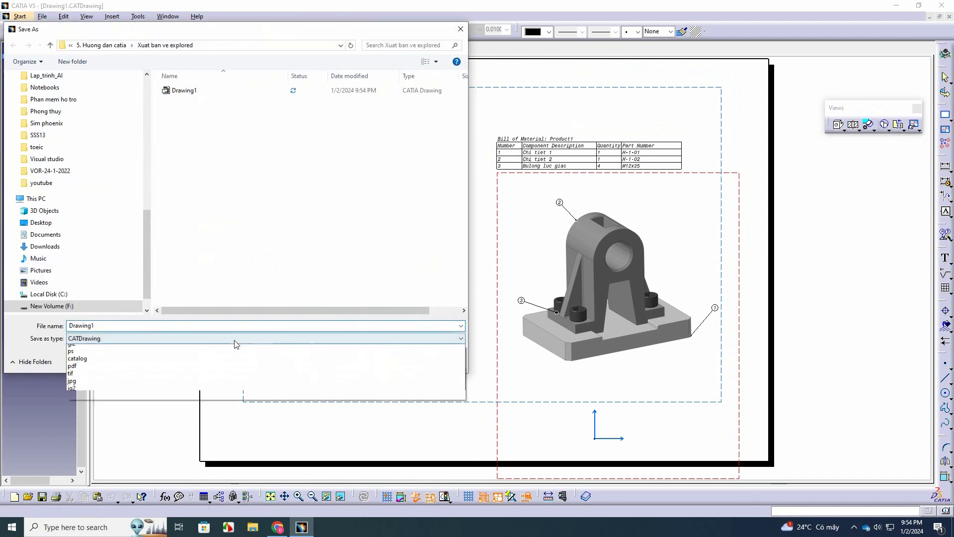
left_click(86, 409)
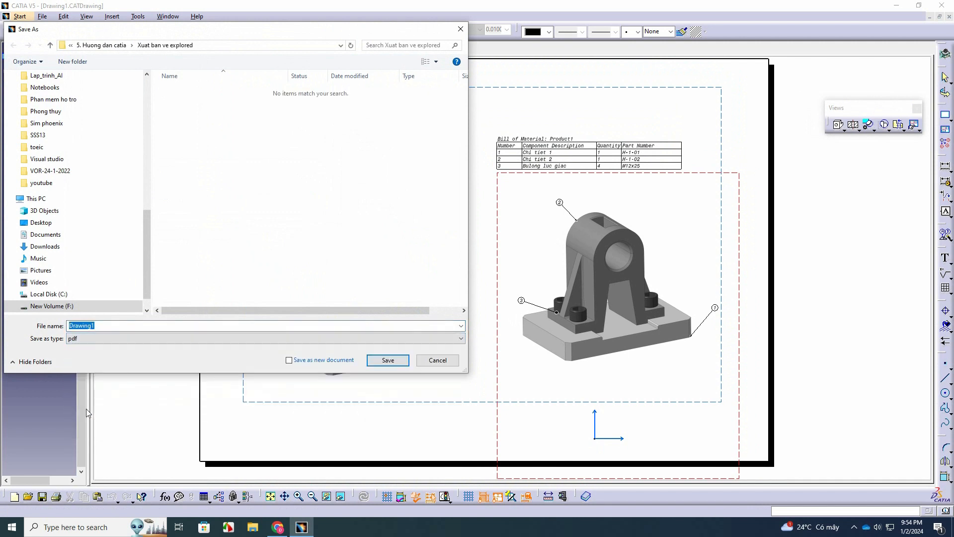
left_click(401, 365)
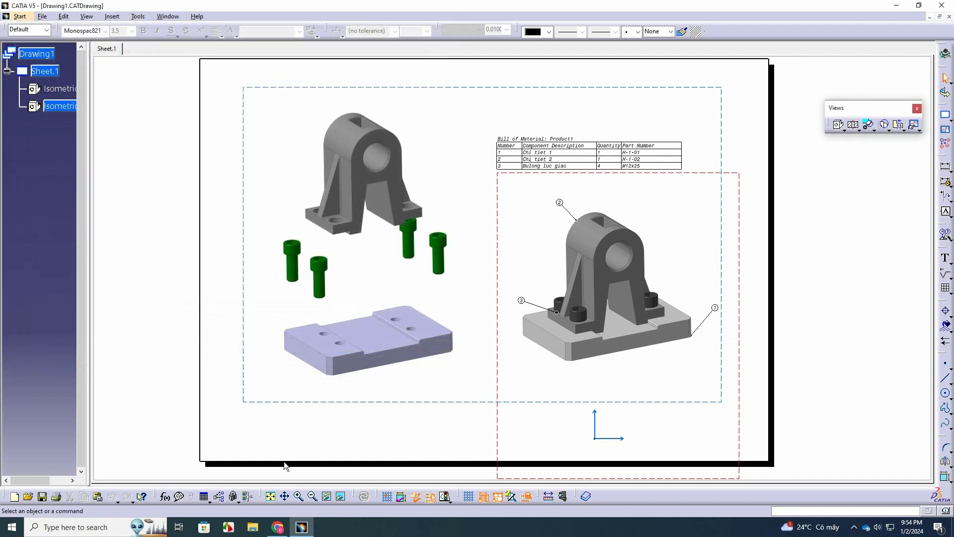
- Switch to File Explorer and open the exported Drawing1 PDF from the Xuat ban ve explored folder
left_click(252, 526)
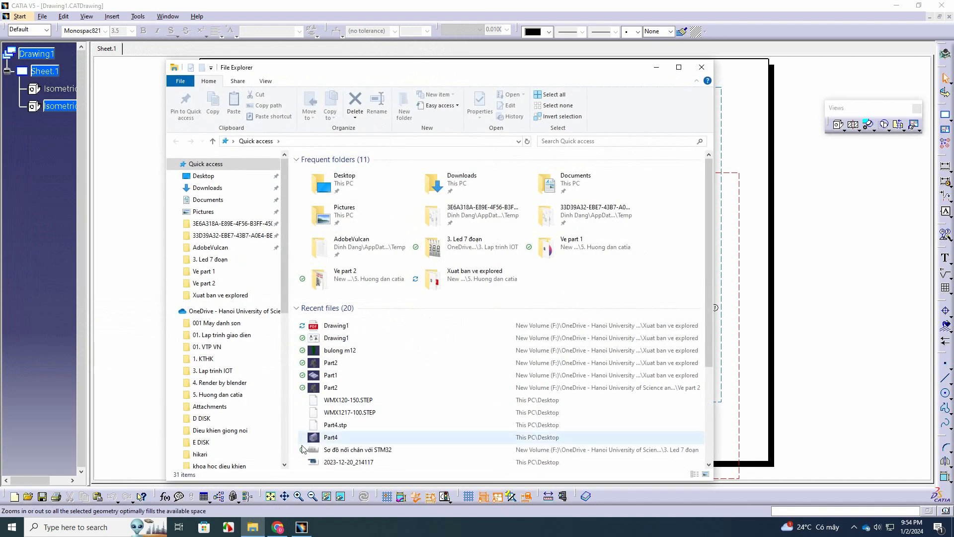
double_click(464, 282)
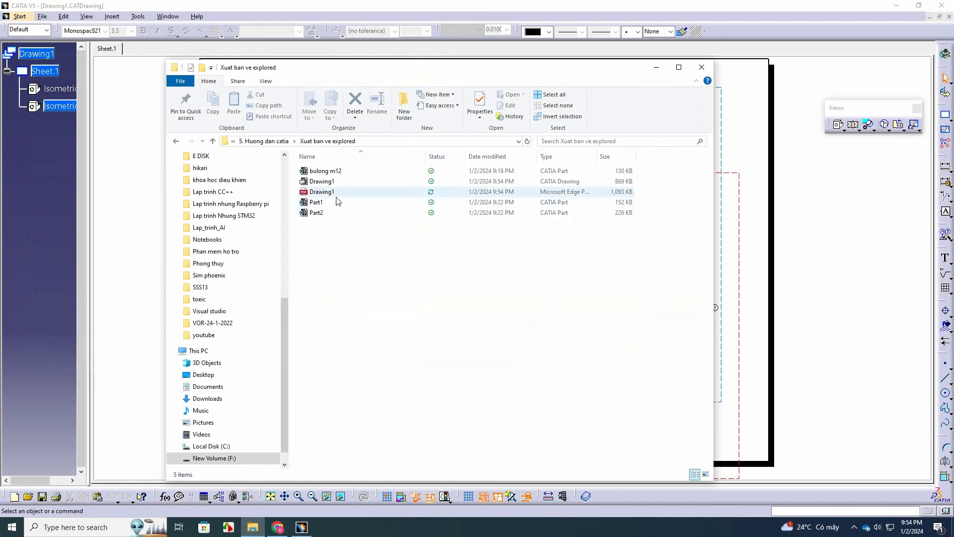
double_click(318, 193)
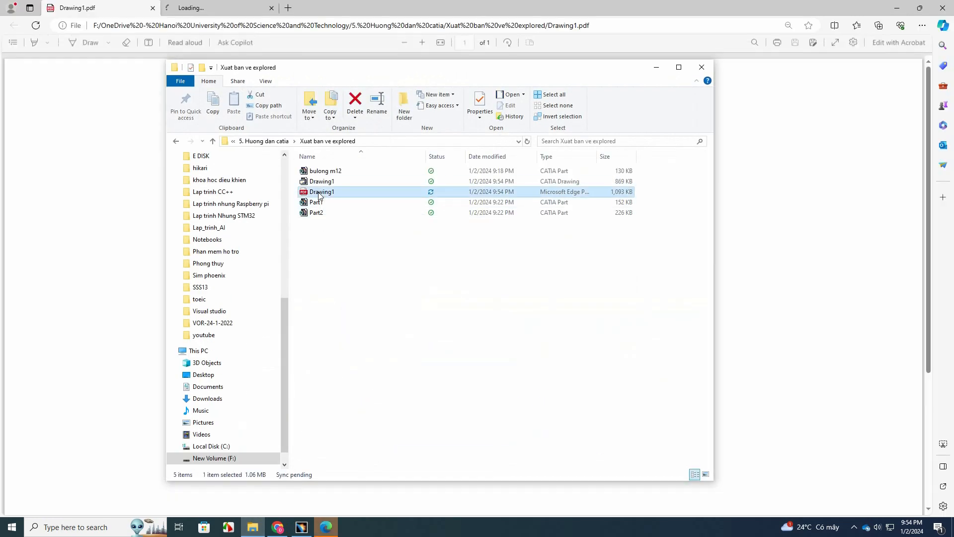
left_click(655, 68)
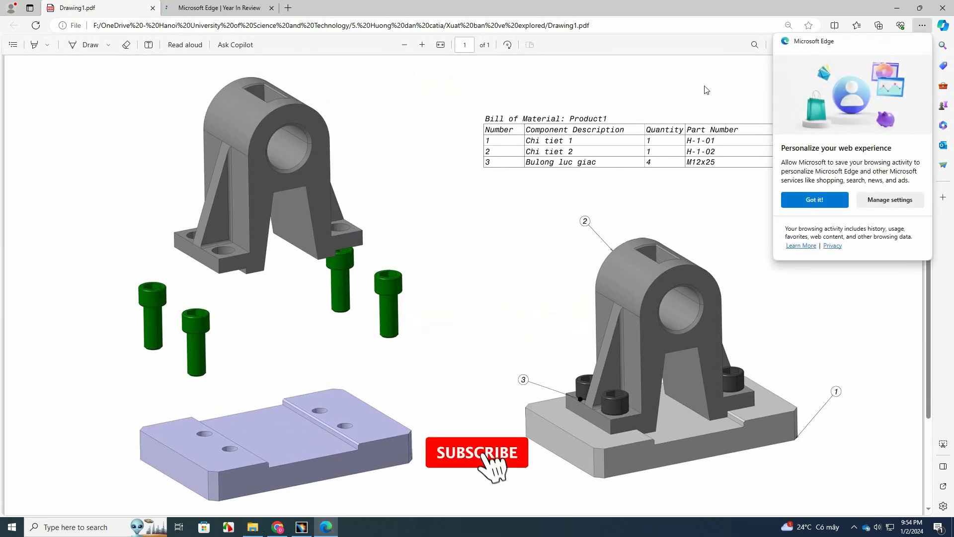
- Dismiss the browser's personalization notice and examine the exploded view, Bill of Material table and ballooned assembly on the PDF page
left_click(922, 27)
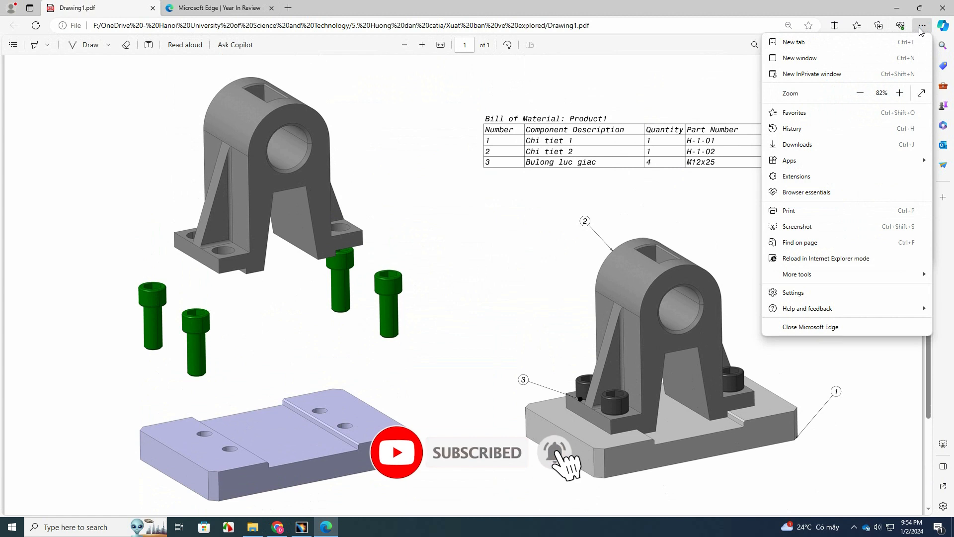
left_click(922, 26)
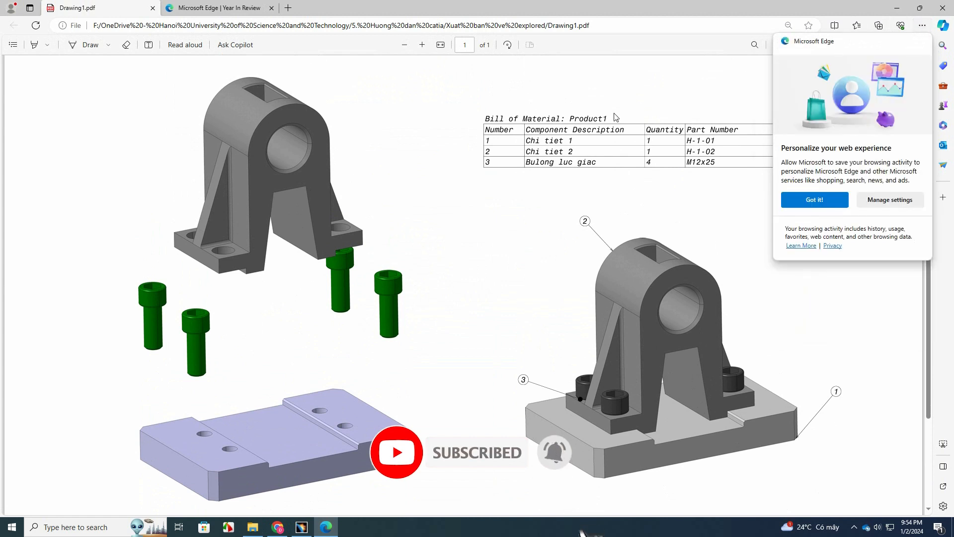
left_click(825, 203)
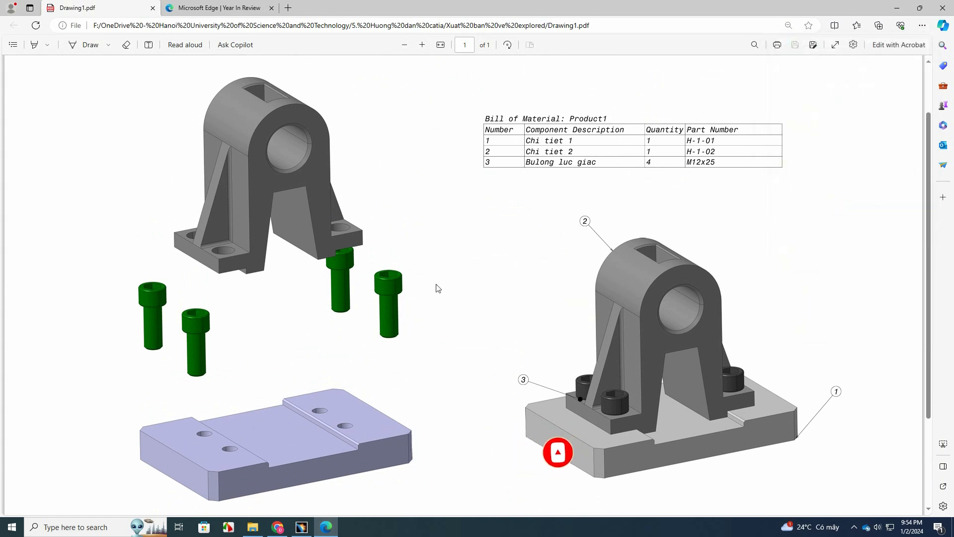
left_click(404, 45)
scroll(426, 145, "up", 2)
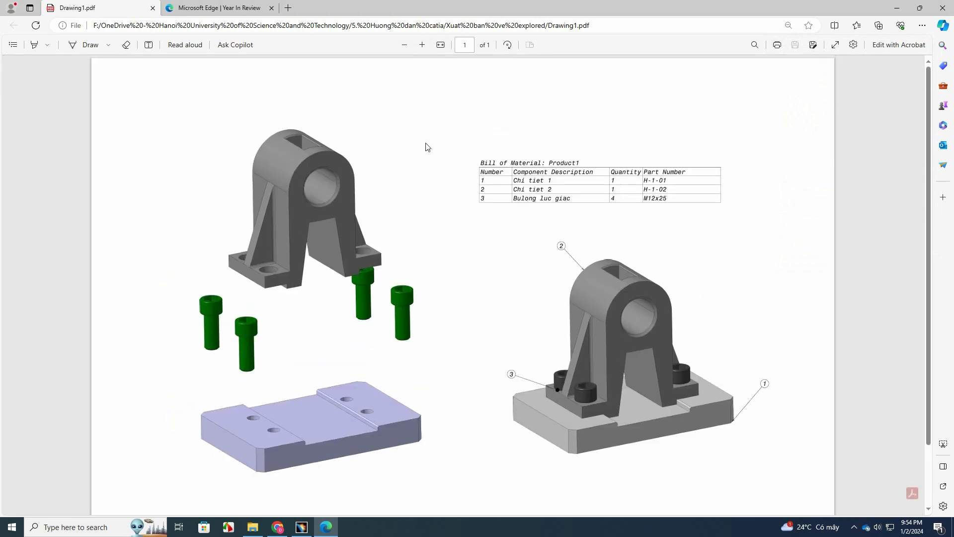
scroll(426, 148, "down", 3)
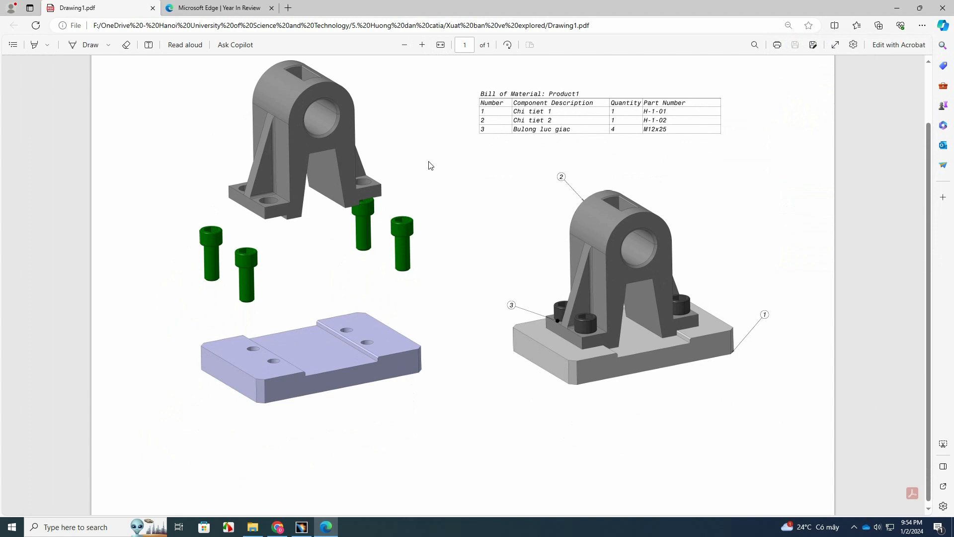
left_click(854, 527)
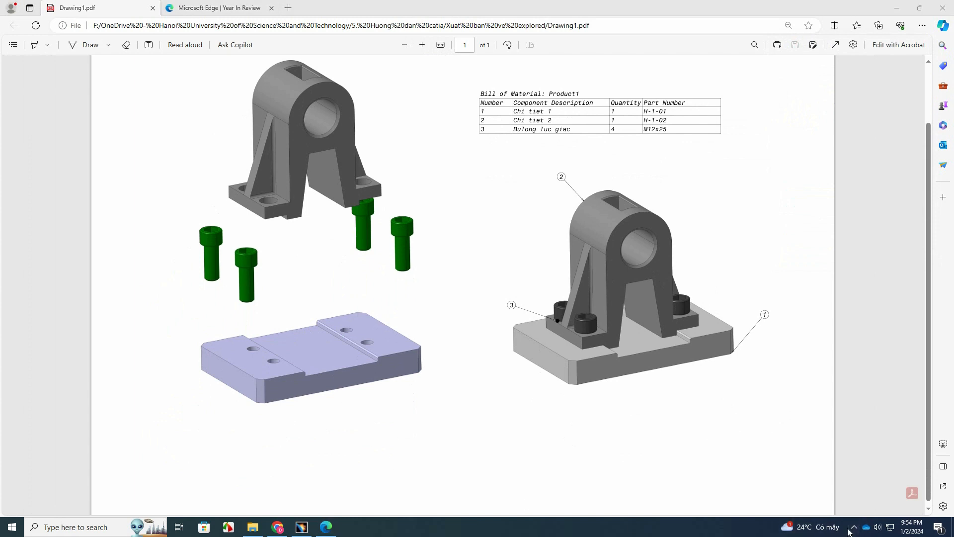